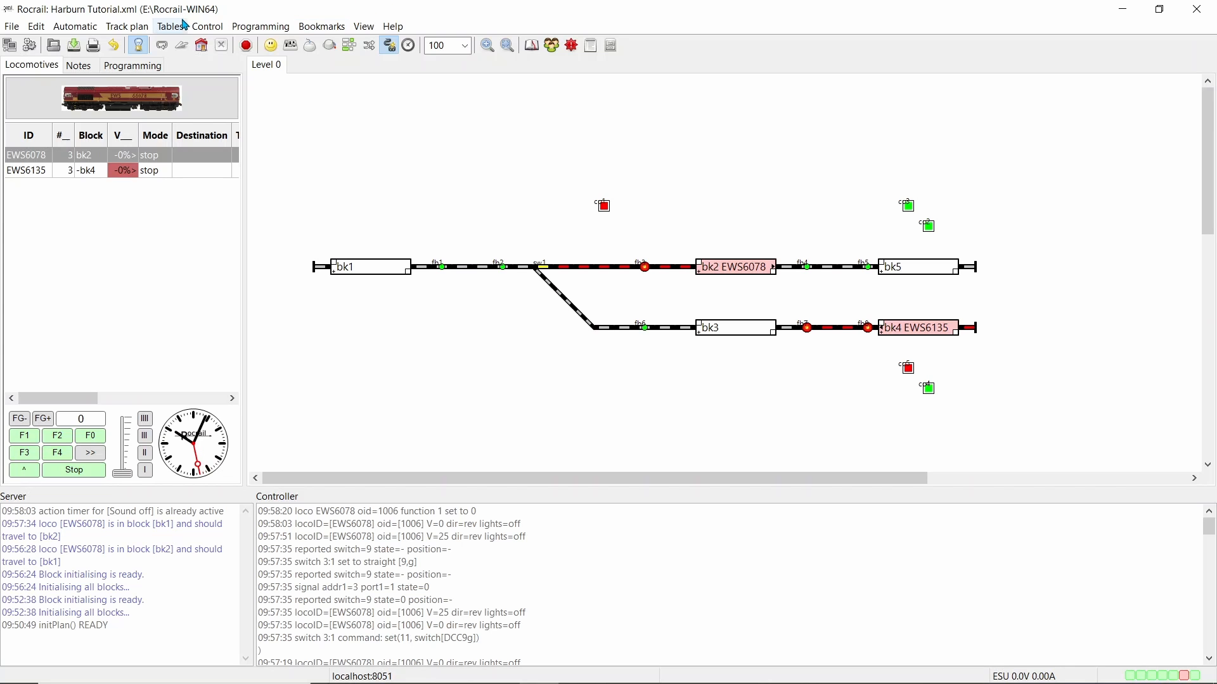
Open the Actions table and create a new action with the ID Sound on
{"action": "left_click", "coordinate": [183, 26]}
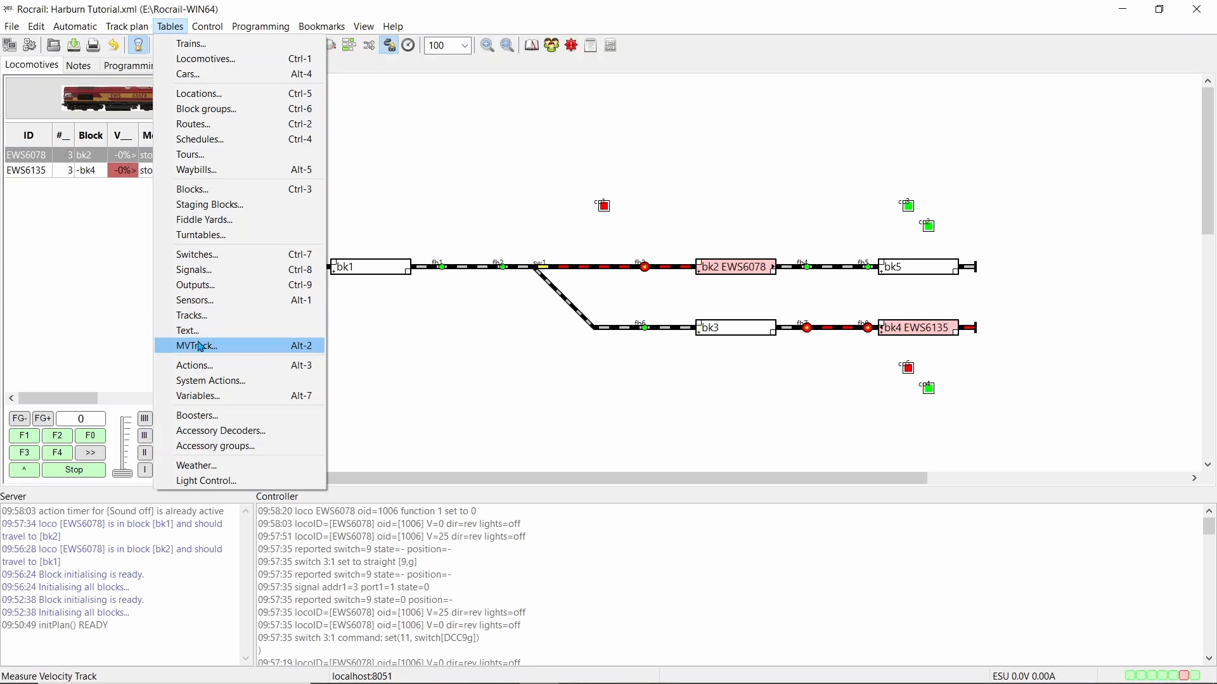
{"action": "left_click", "coordinate": [200, 367]}
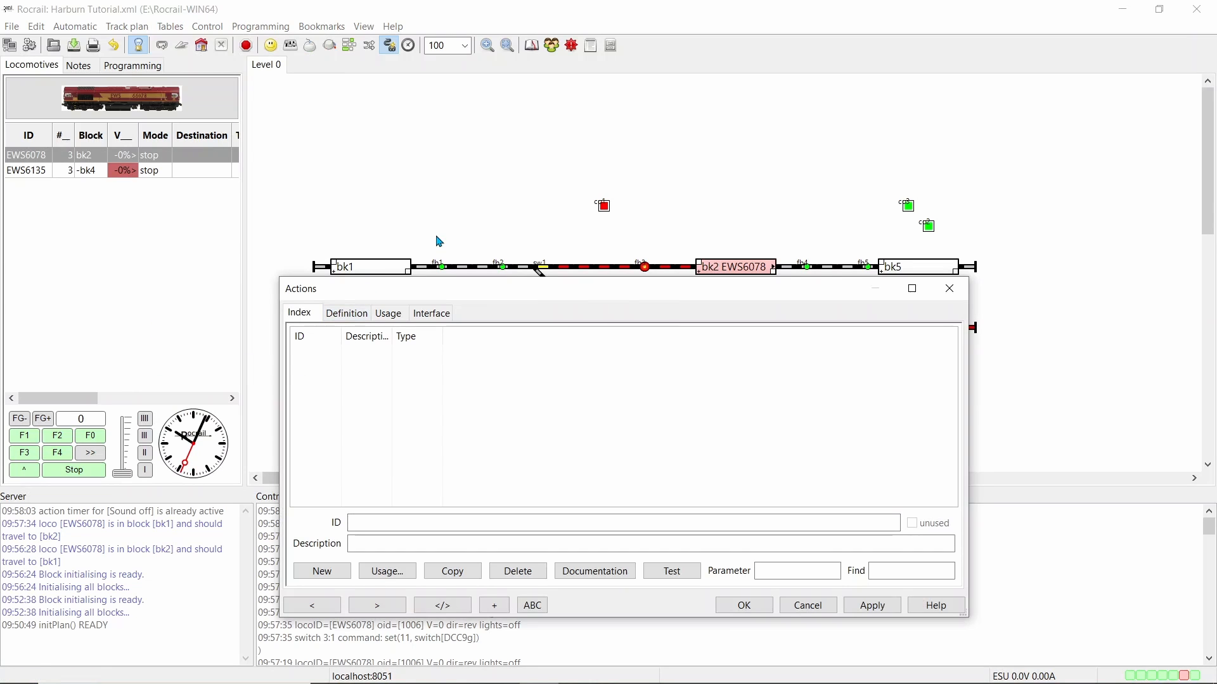
{"action": "left_click_drag", "start_coordinate": [547, 299], "coordinate": [570, 124]}
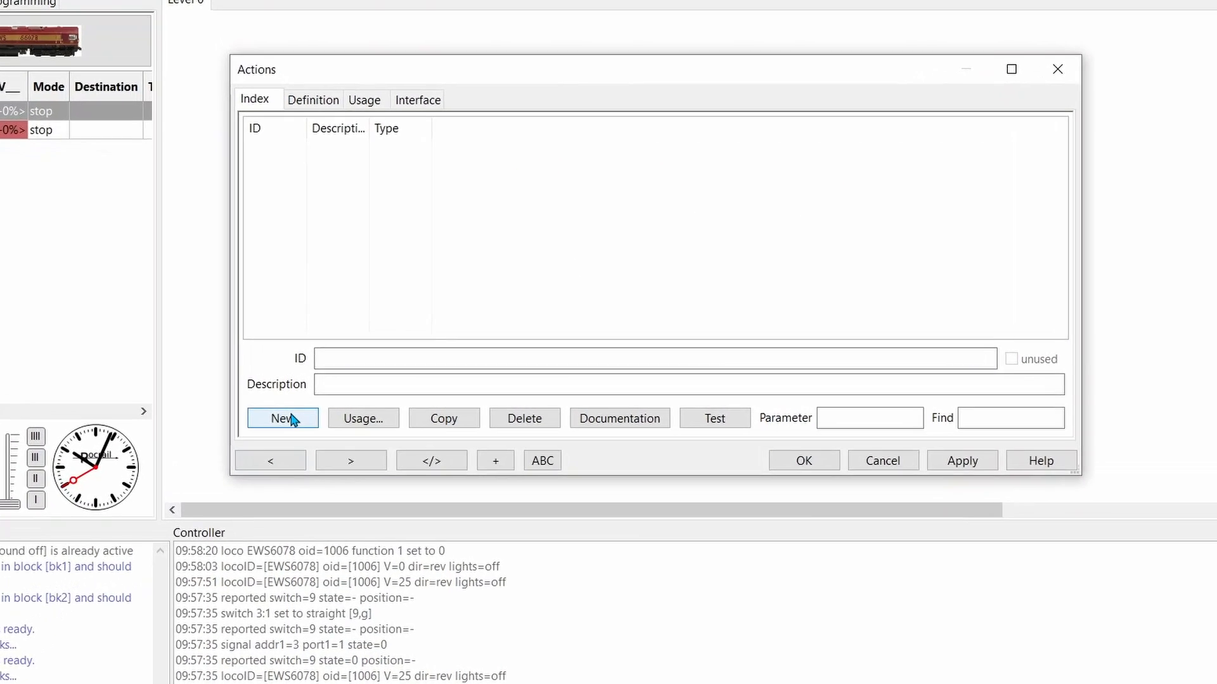
{"action": "left_click", "coordinate": [291, 419]}
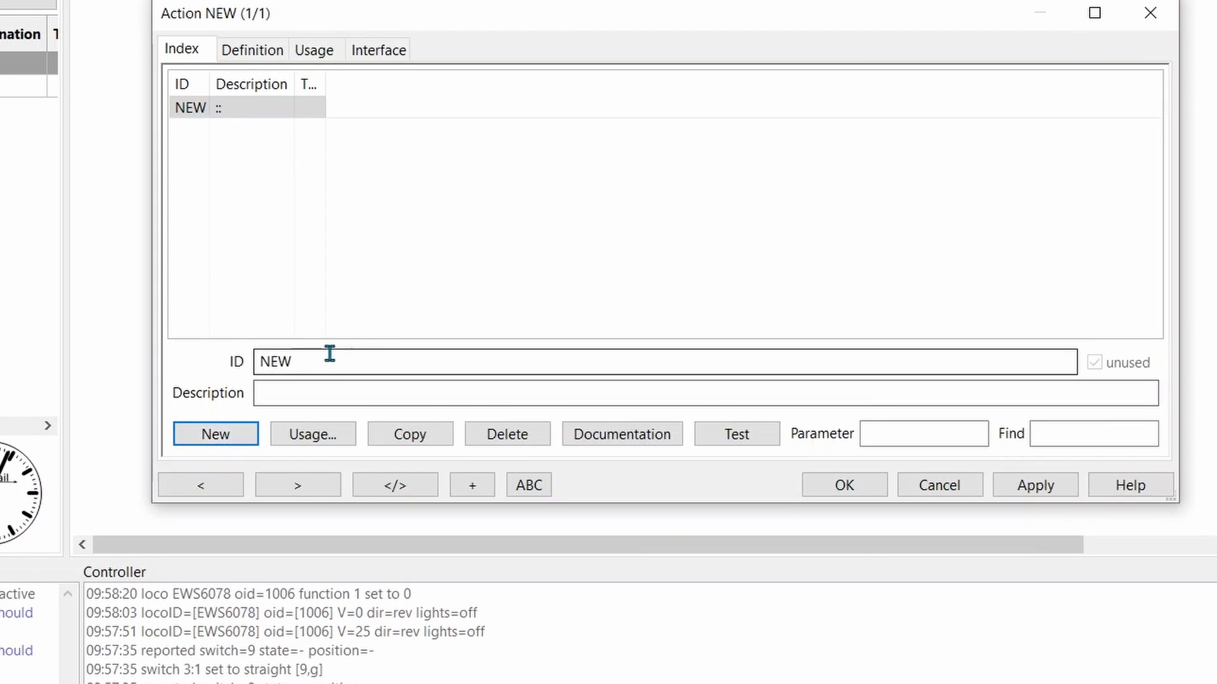
{"action": "left_click_drag", "start_coordinate": [329, 354], "coordinate": [260, 354]}
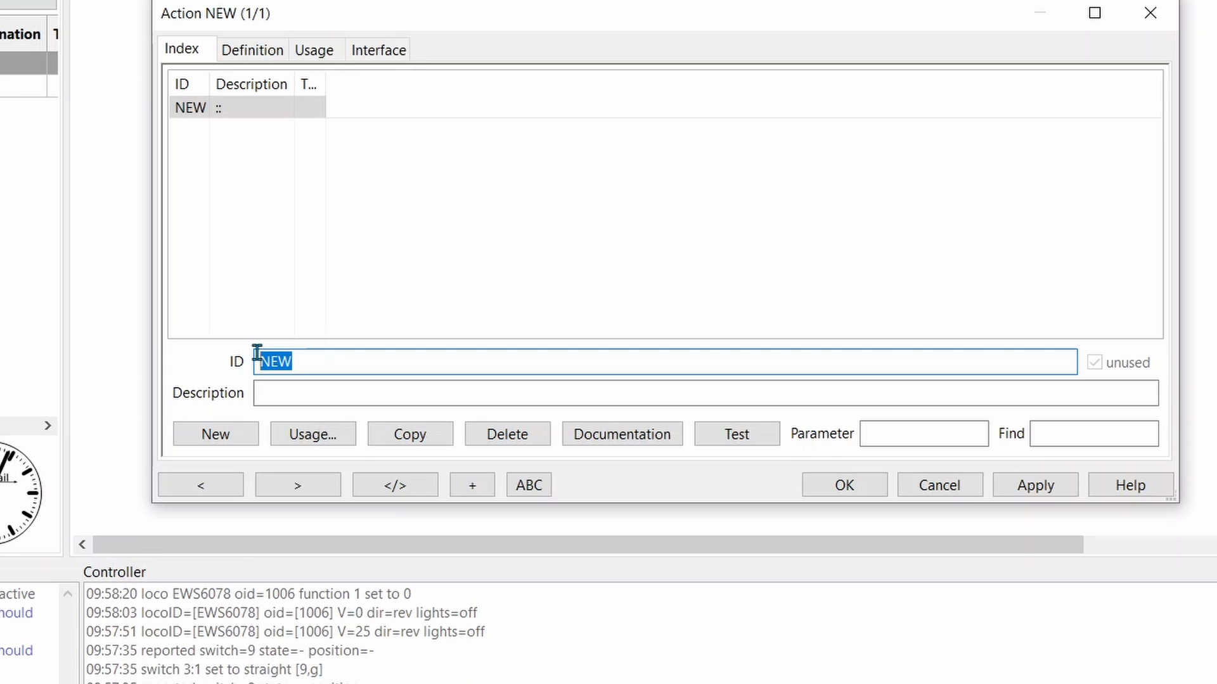
{"action": "type", "text": "s"}
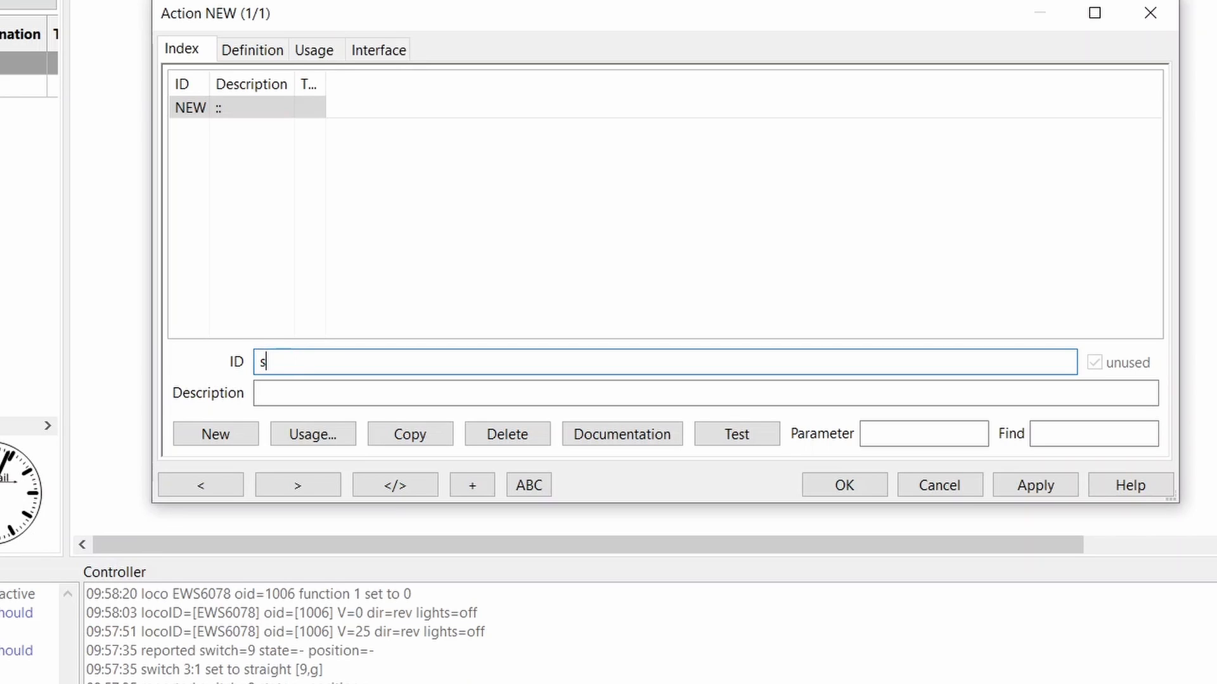
{"action": "type", "text": "o"}
{"action": "key", "text": "BackSpace"}
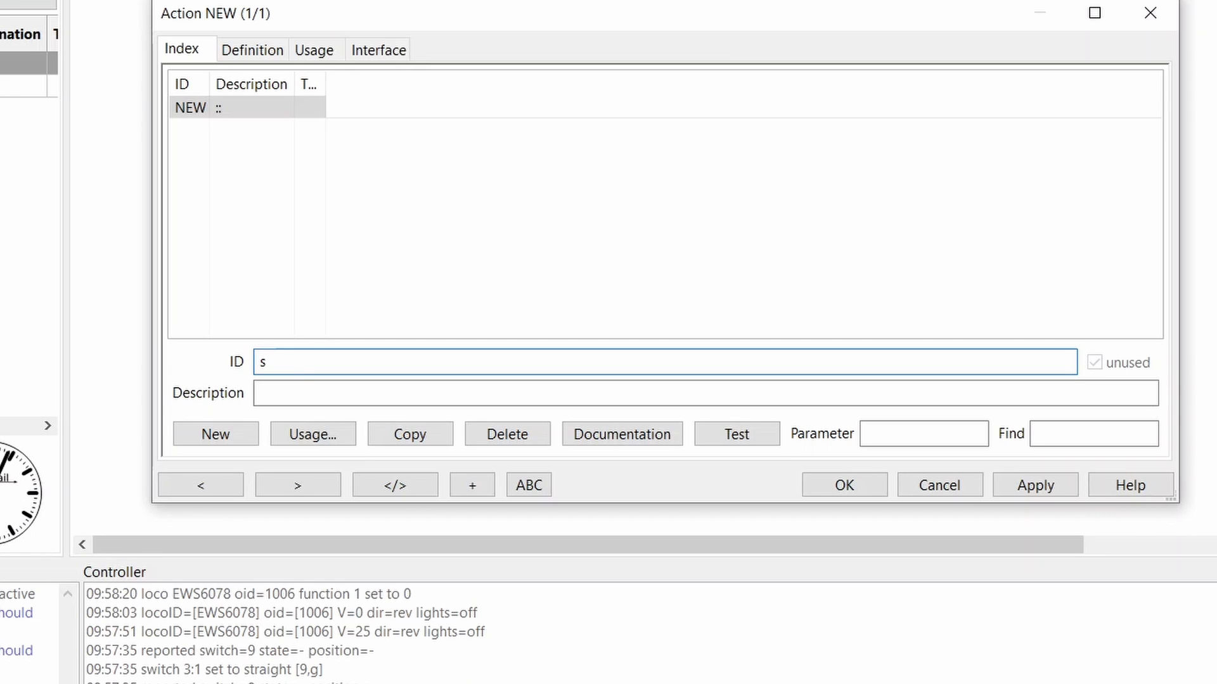
{"action": "type", "text": "Sound on"}
{"action": "left_click", "coordinate": [265, 361]}
{"action": "key", "text": "BackSpace"}
Give the Sound on action the description Subscribe and apply it
{"action": "left_click", "coordinate": [294, 389]}
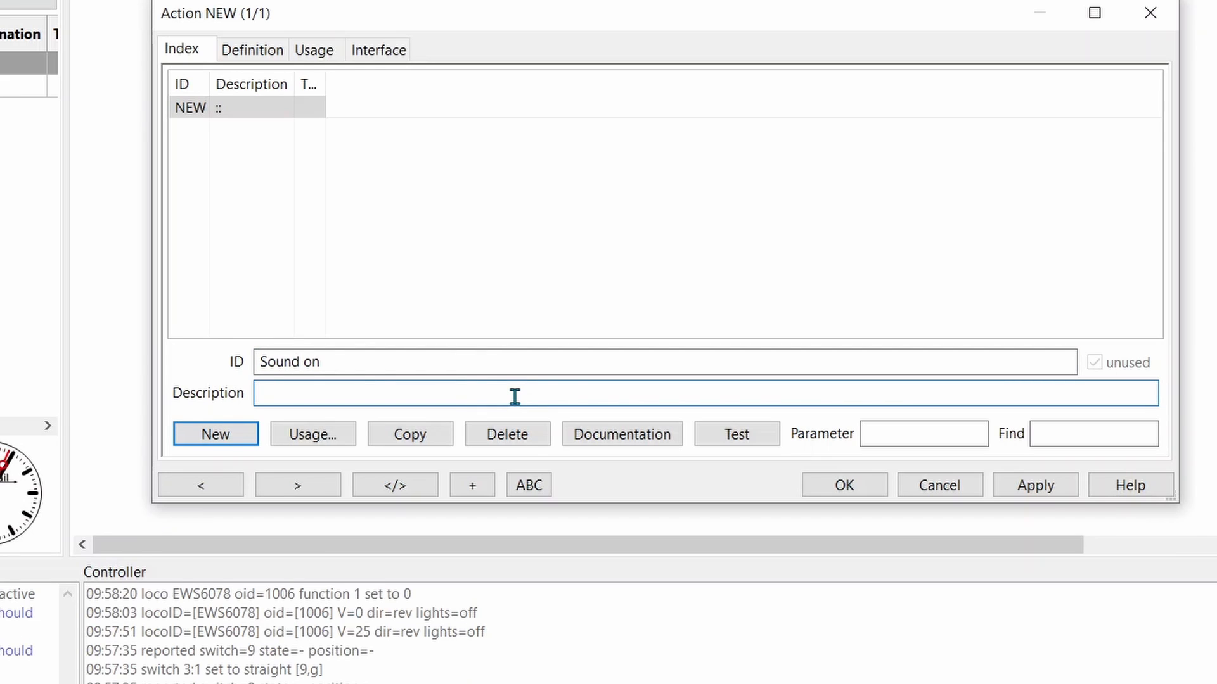
{"action": "type", "text": "Subscribe"}
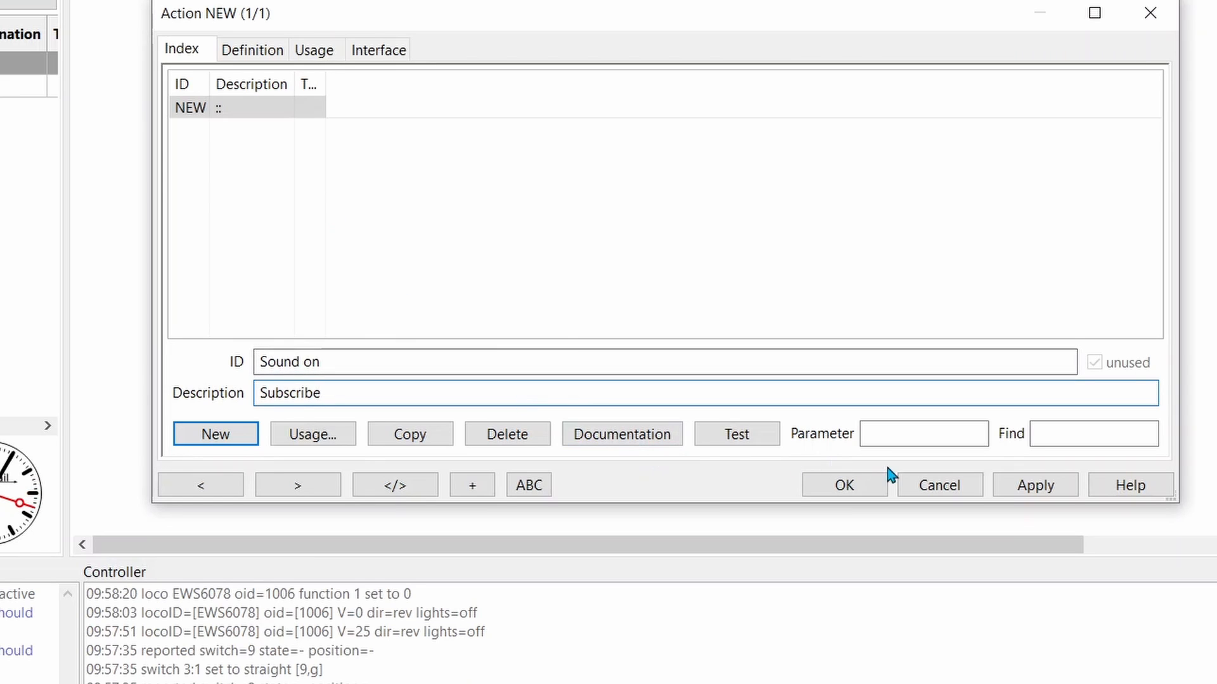
{"action": "left_click", "coordinate": [1015, 483]}
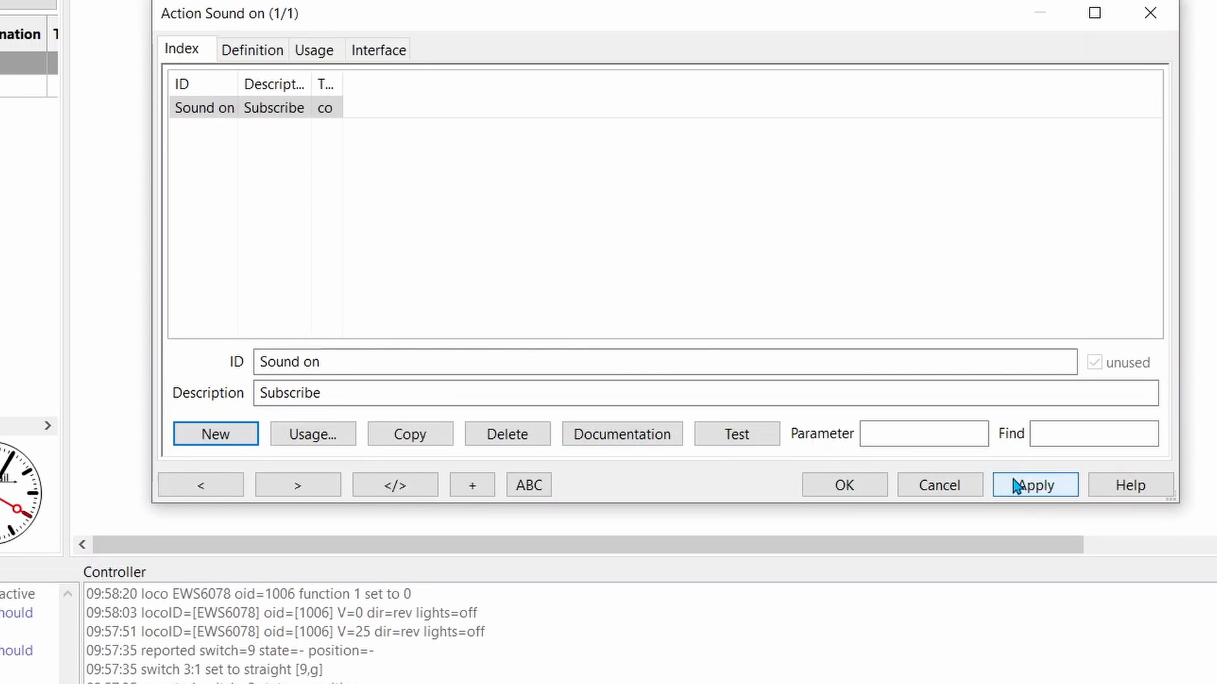
Define the Sound on action as type Function for locomotive EWS6078
{"action": "left_click", "coordinate": [247, 115]}
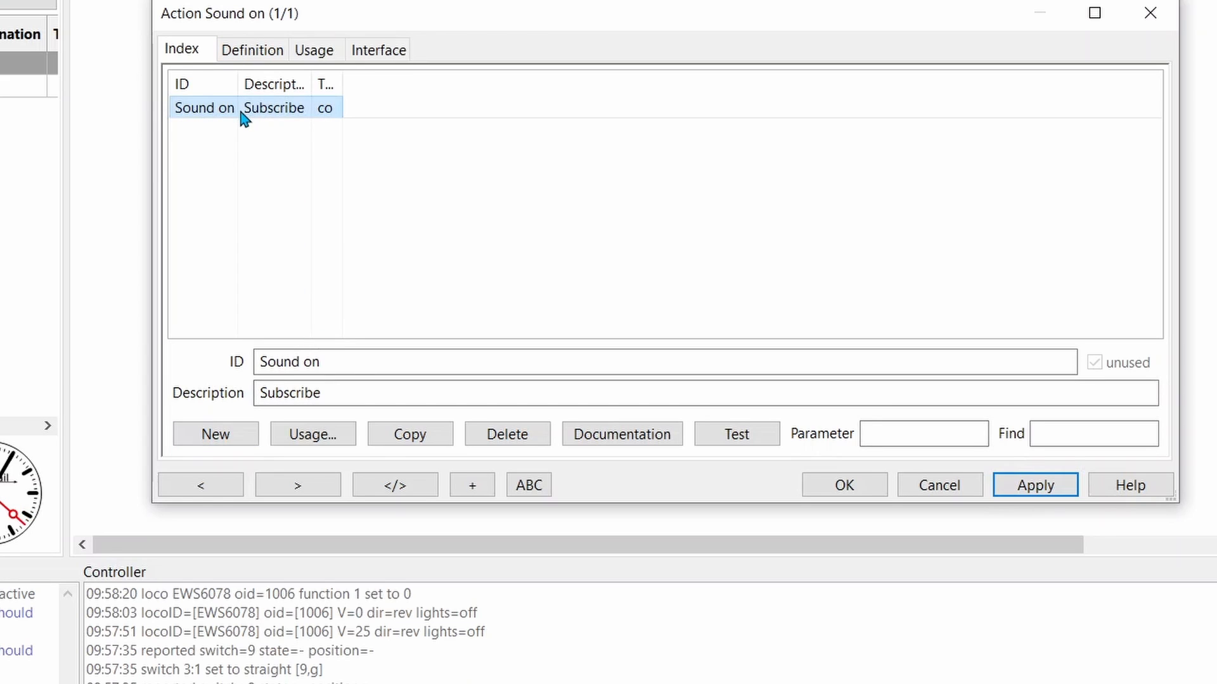
{"action": "left_click", "coordinate": [249, 53]}
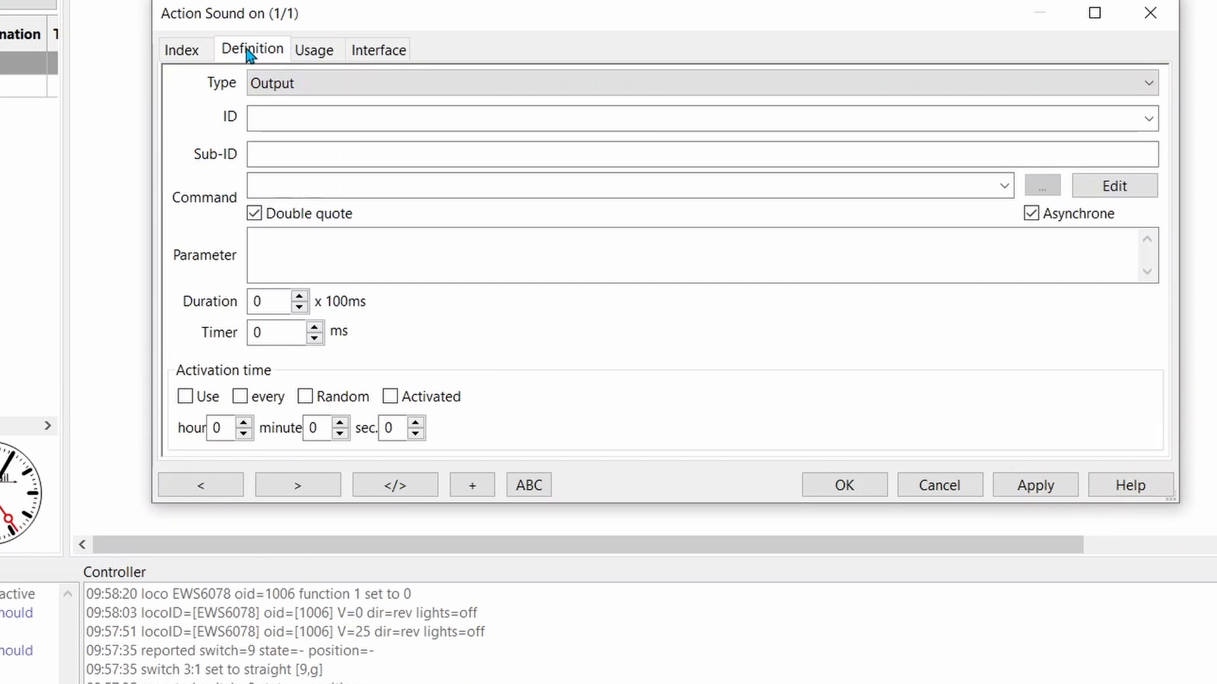
{"action": "left_click", "coordinate": [1152, 87]}
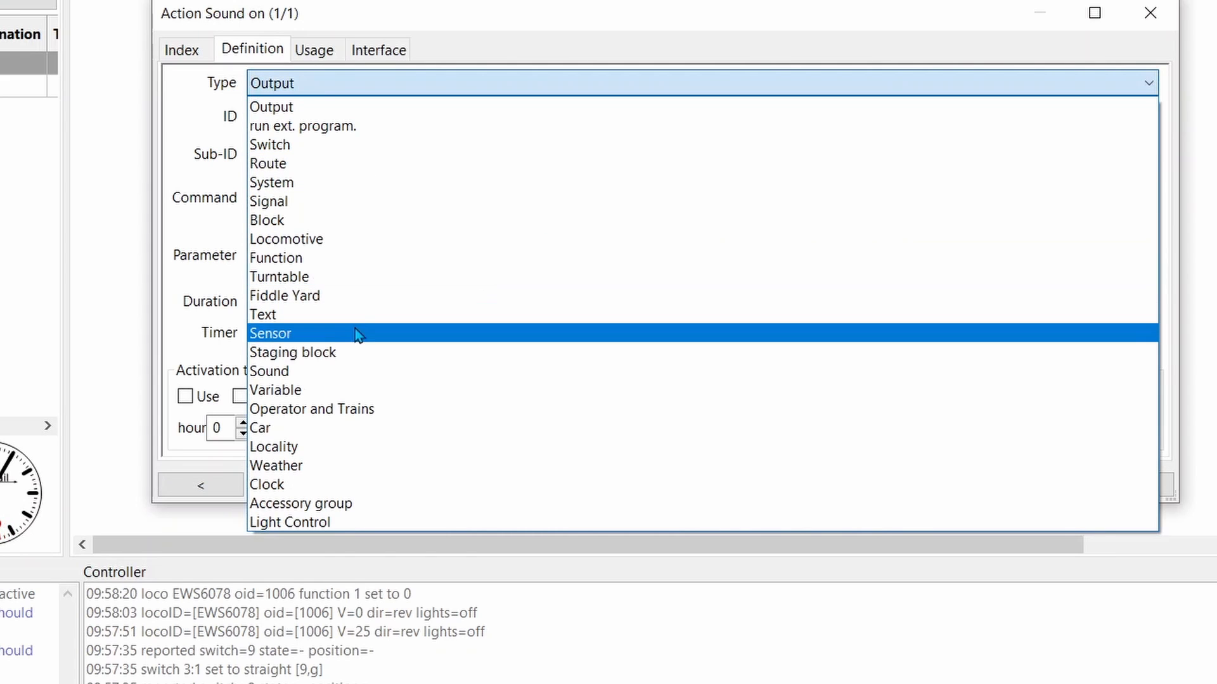
{"action": "left_click", "coordinate": [308, 260]}
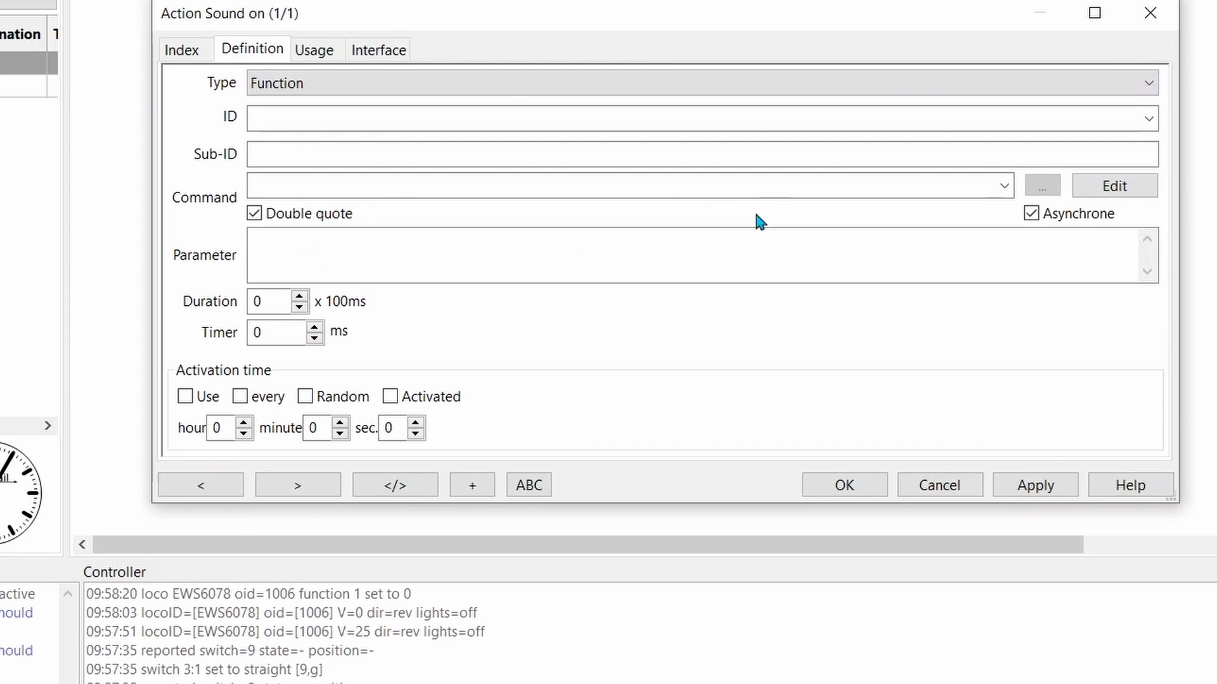
{"action": "left_click", "coordinate": [1150, 119]}
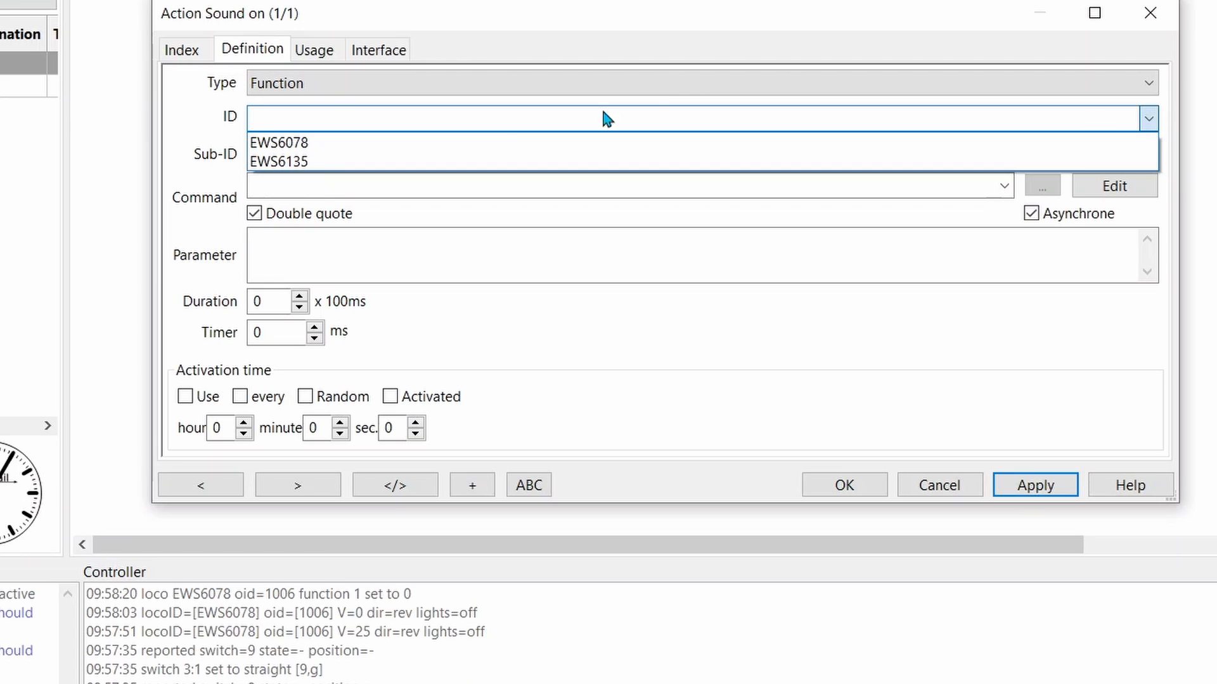
{"action": "left_click", "coordinate": [488, 146]}
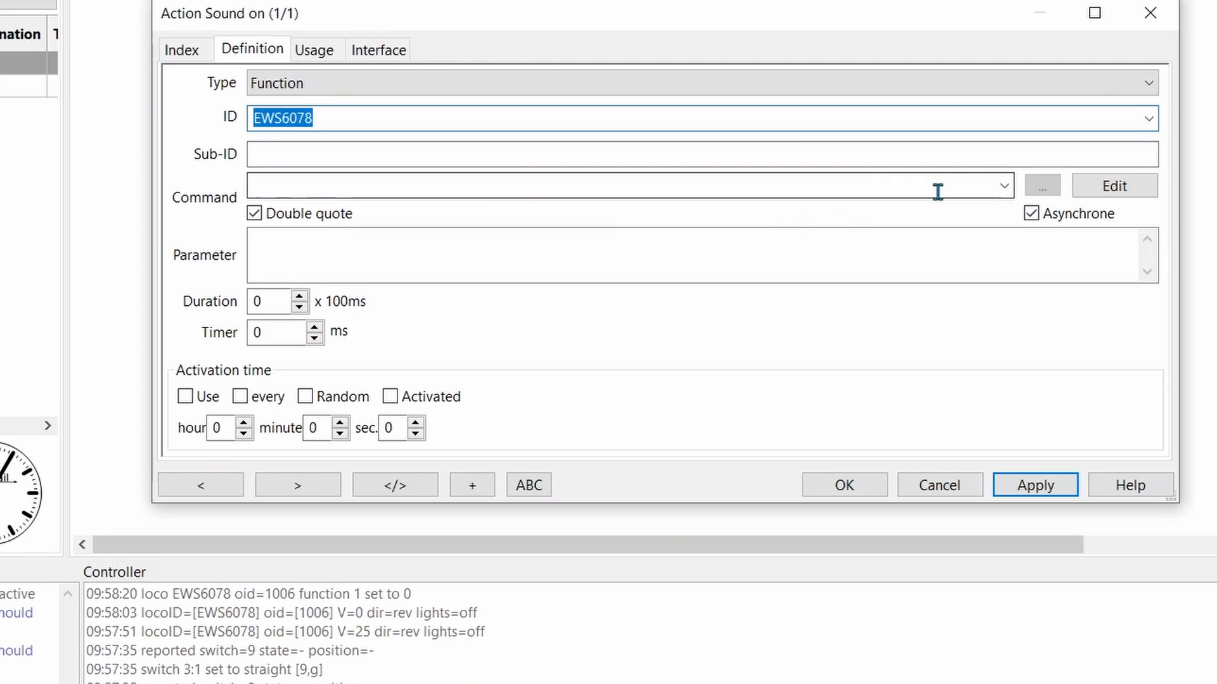
Set the Sound on action's command to on with parameter 1 and save the action
{"action": "left_click", "coordinate": [1004, 186]}
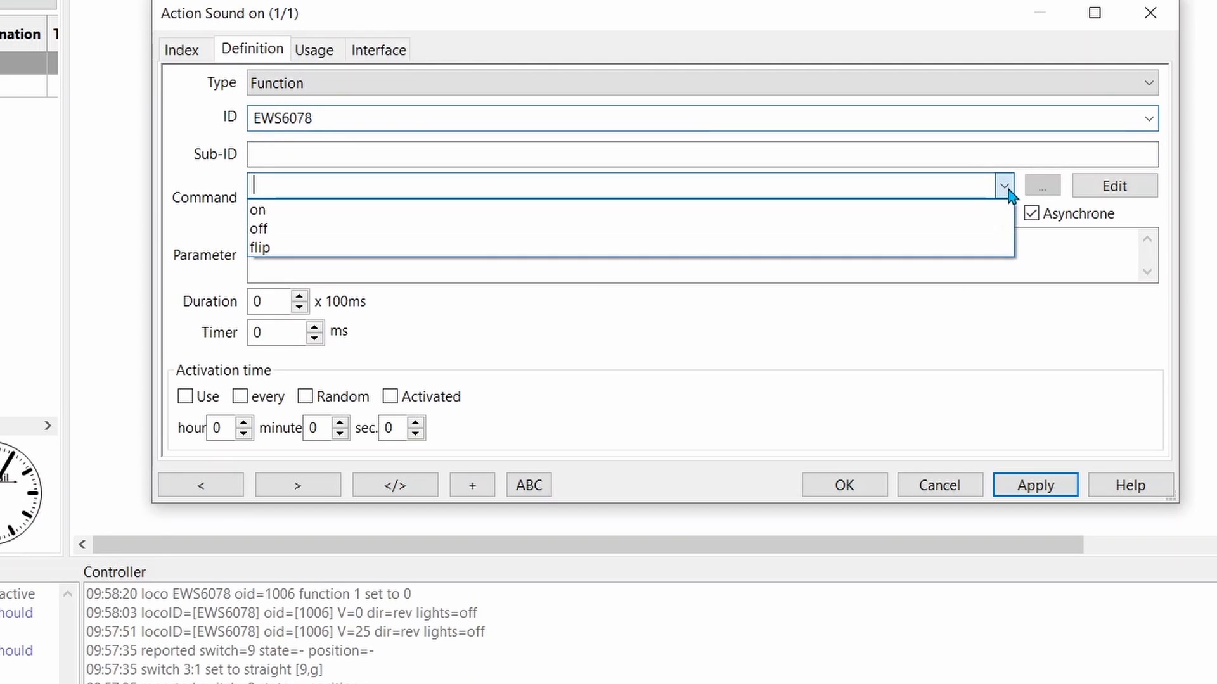
{"action": "left_click", "coordinate": [550, 210]}
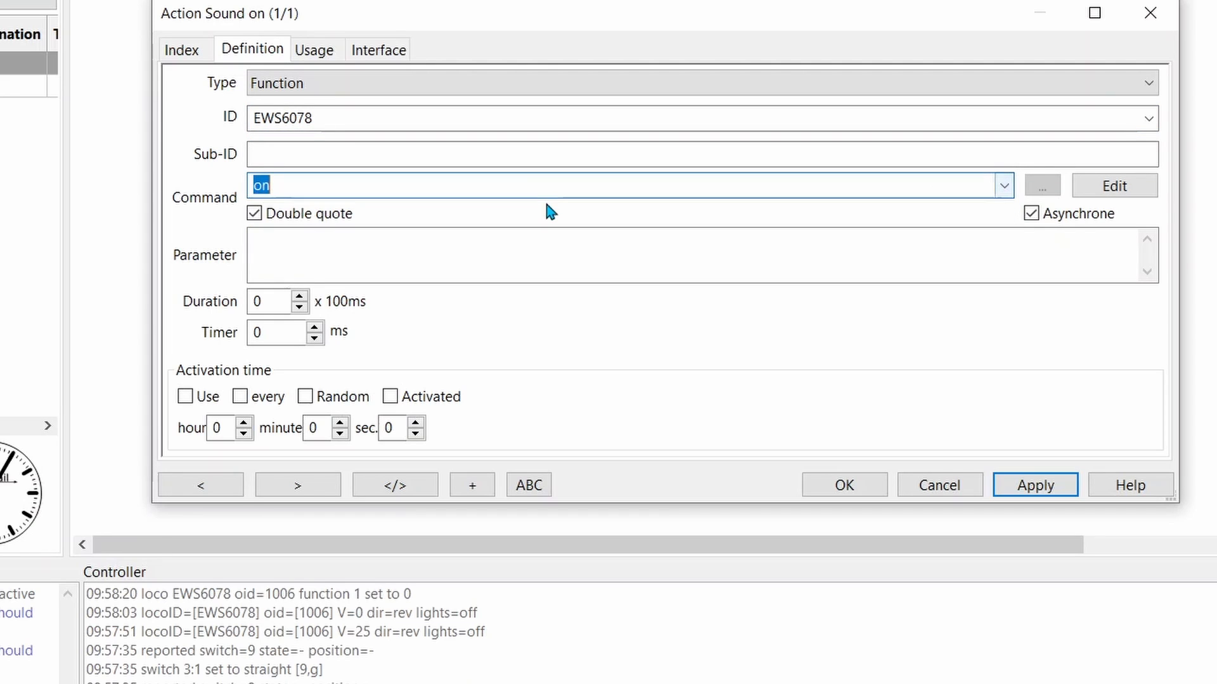
{"action": "left_click", "coordinate": [485, 256]}
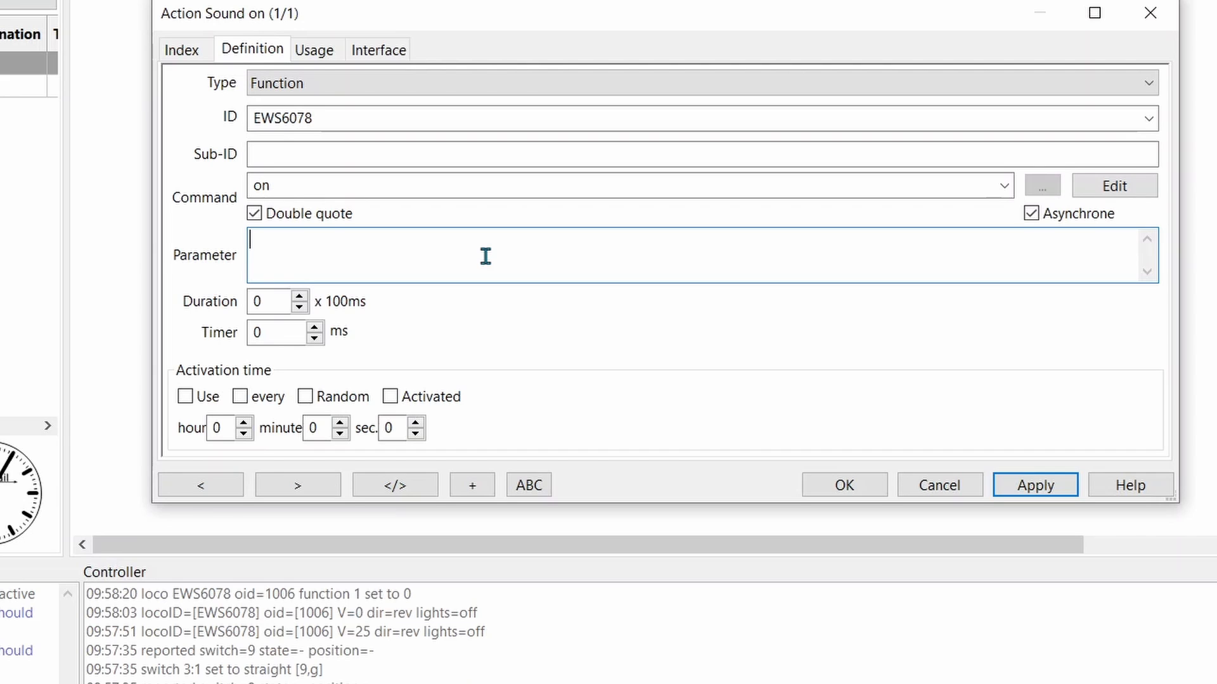
{"action": "type", "text": "1"}
{"action": "left_click", "coordinate": [1036, 480]}
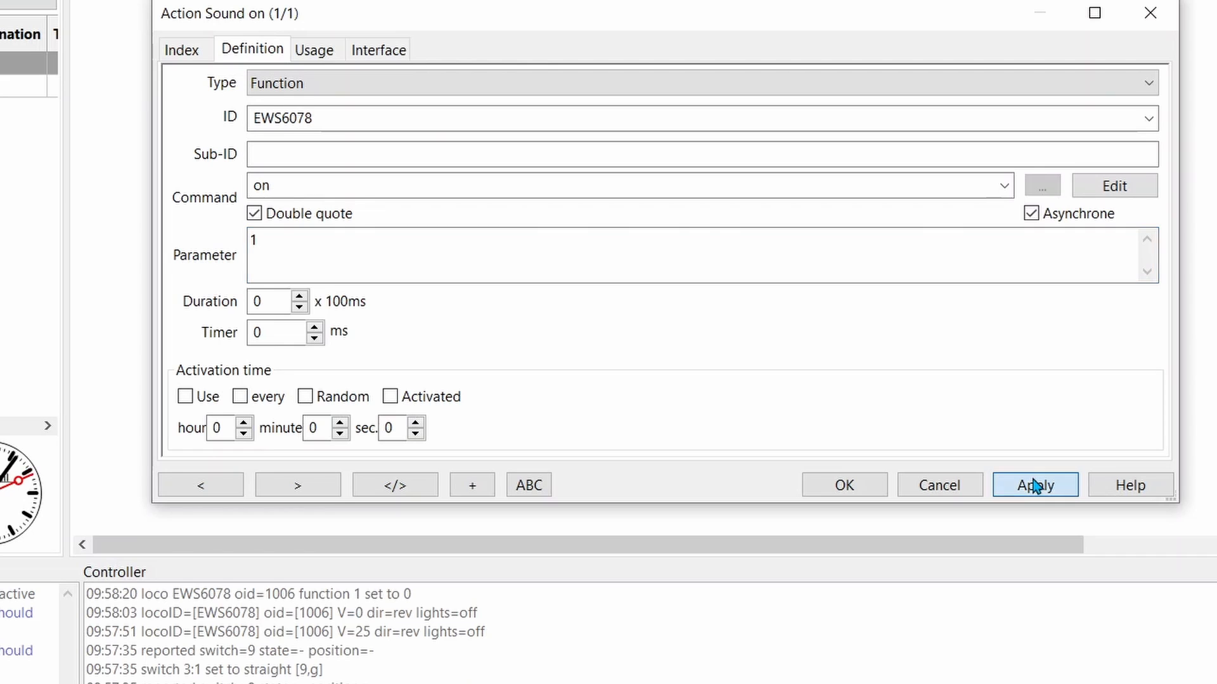
{"action": "left_click", "coordinate": [827, 486]}
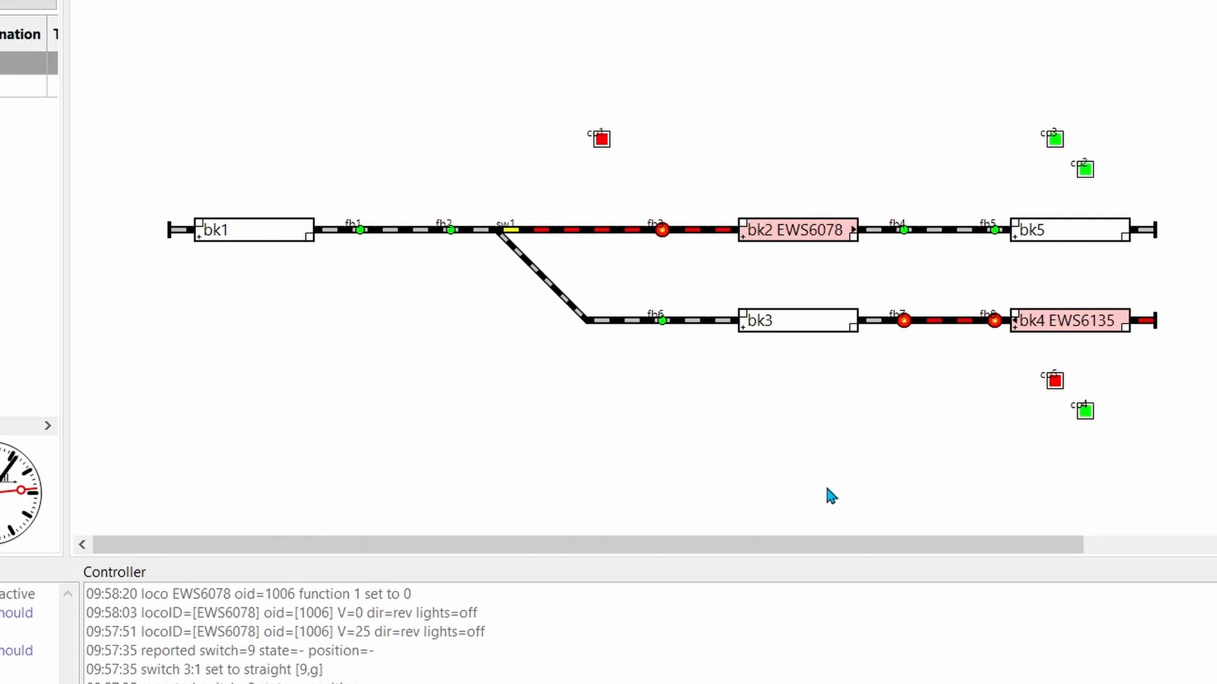
Reopen the Actions table, duplicate the Sound on action and give the copy the ID Sound off
{"action": "key", "text": "ctrl+alt+a"}
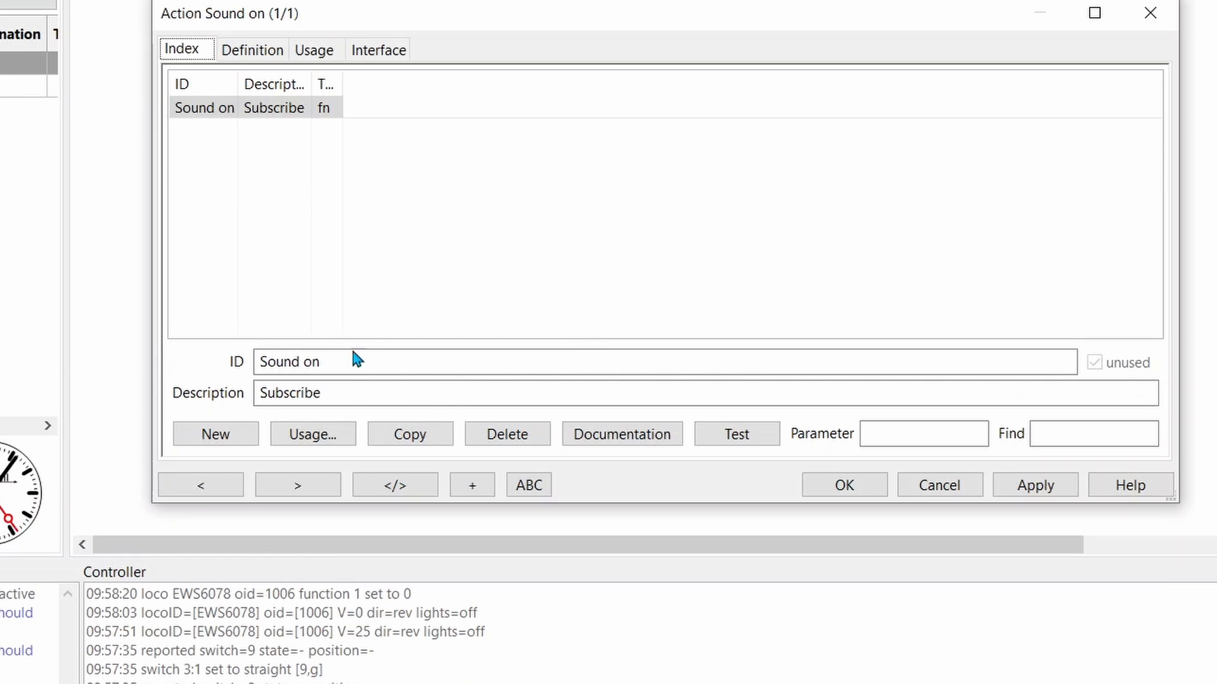
{"action": "left_click", "coordinate": [233, 117]}
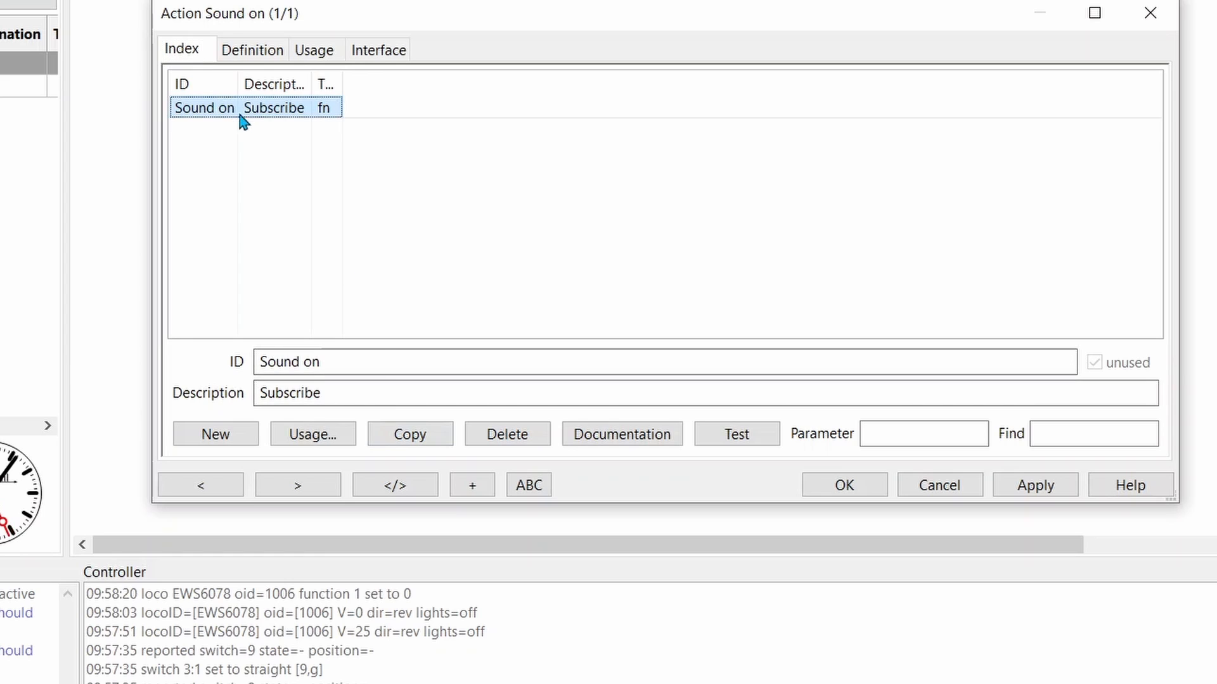
{"action": "left_click", "coordinate": [399, 435]}
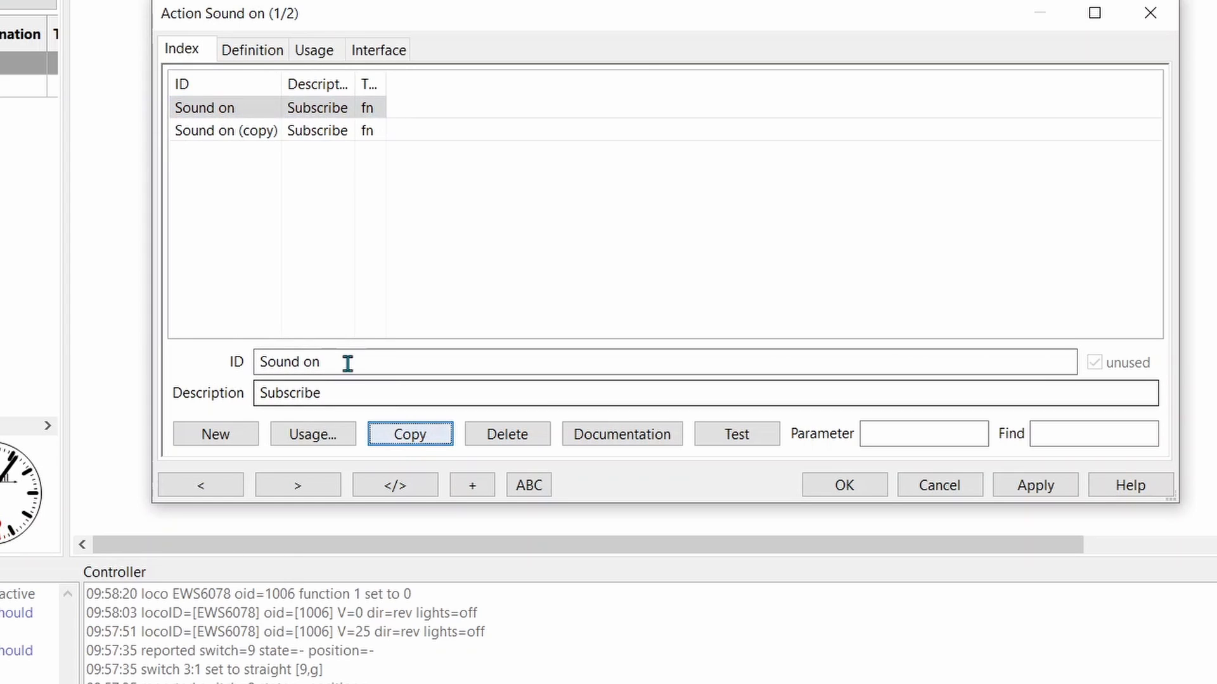
{"action": "left_click", "coordinate": [219, 135]}
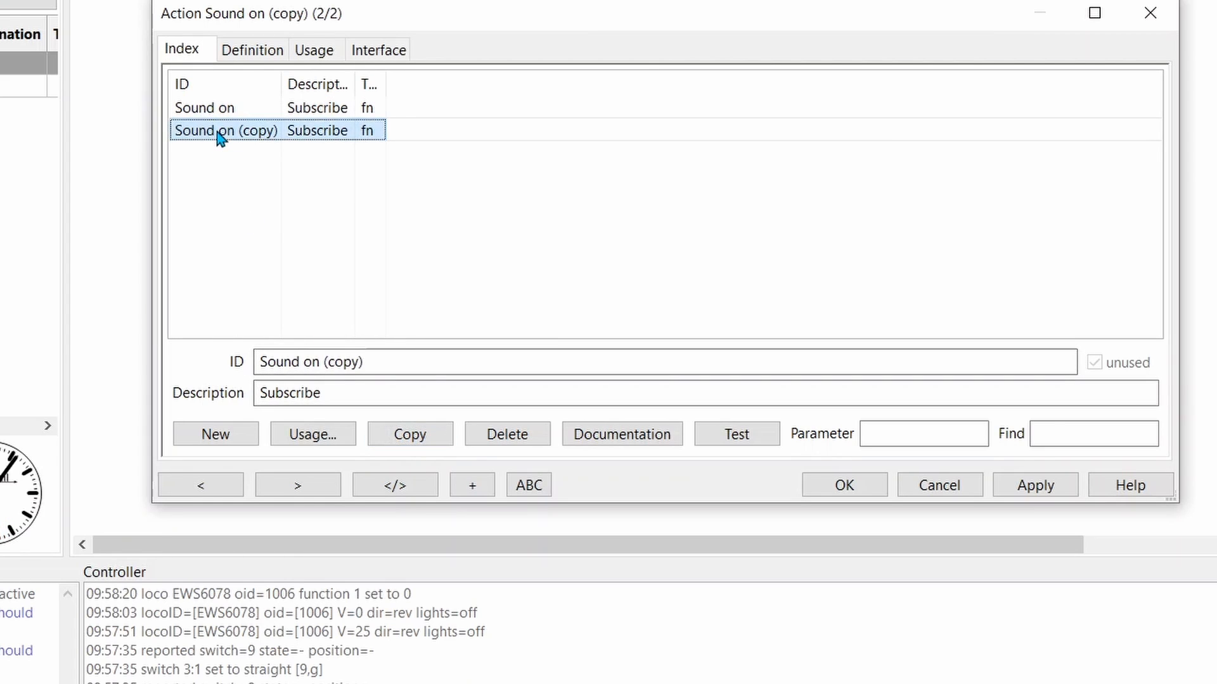
{"action": "left_click", "coordinate": [393, 365]}
{"action": "key", "text": "BackSpace"}
{"action": "key", "text": "BackSpace"}
{"action": "key", "text": "BackSpace"}
{"action": "key", "text": "BackSpace"}
{"action": "key", "text": "BackSpace"}
{"action": "key", "text": "BackSpace"}
{"action": "key", "text": "BackSpace"}
{"action": "key", "text": "BackSpace"}
{"action": "key", "text": "BackSpace"}
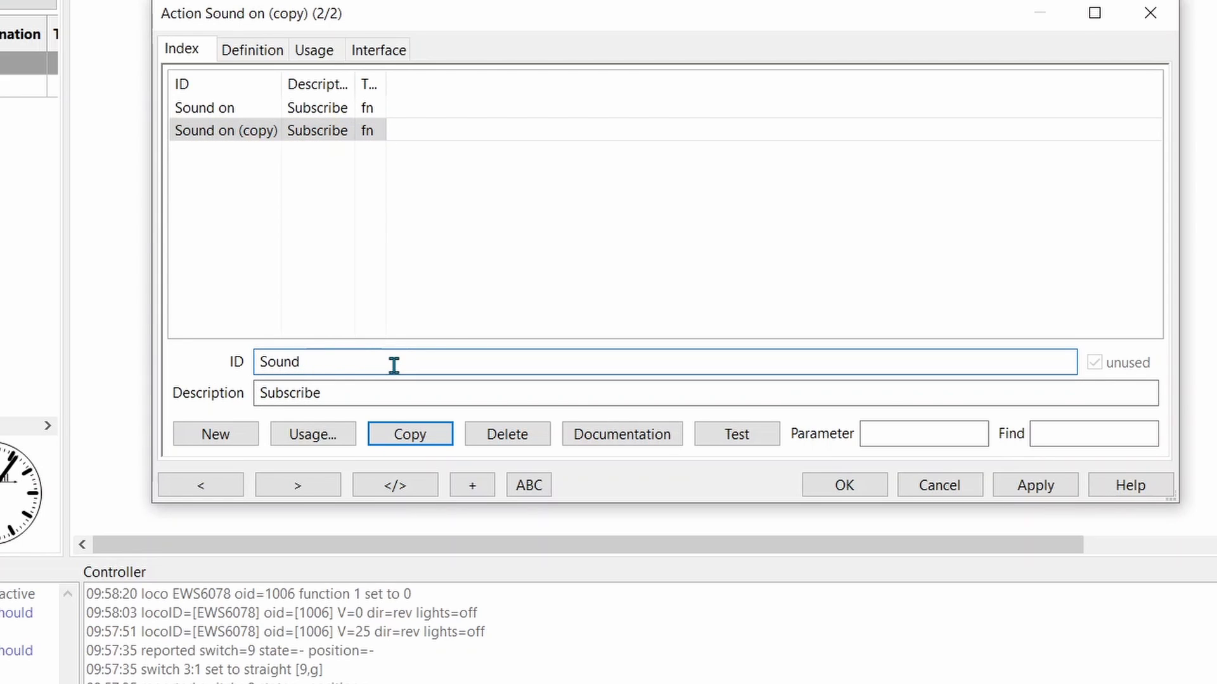
{"action": "type", "text": "off"}
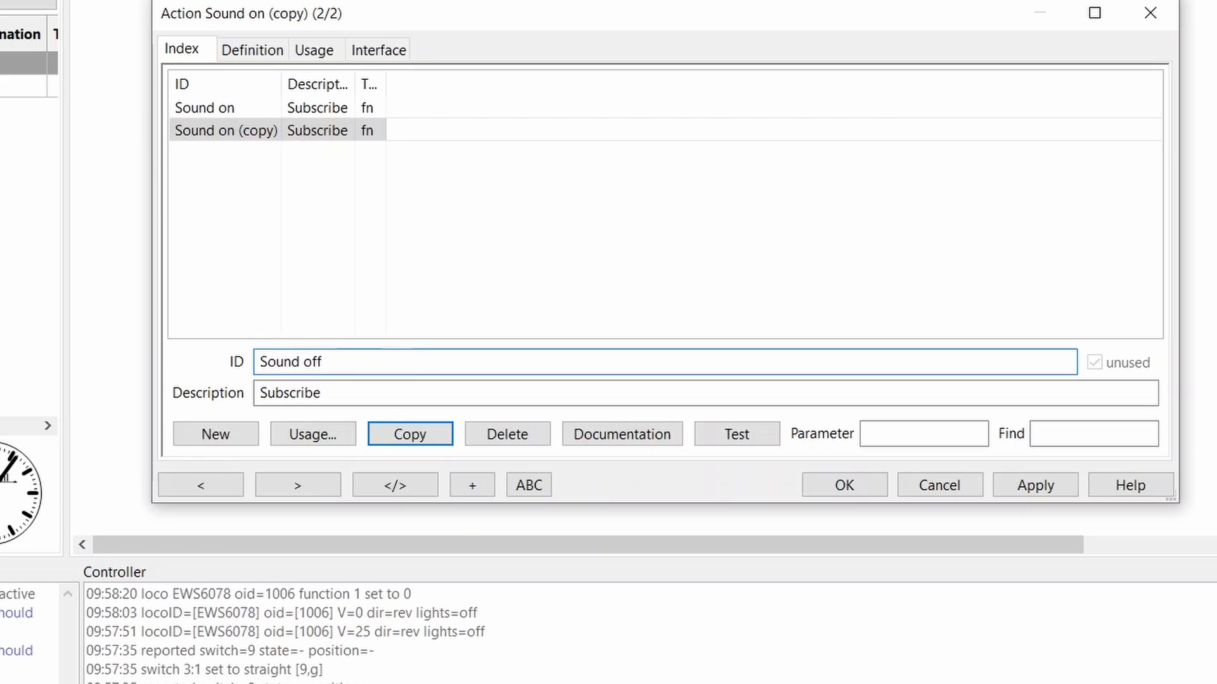
Set the command of the copied action to off and save it
{"action": "left_click", "coordinate": [245, 50]}
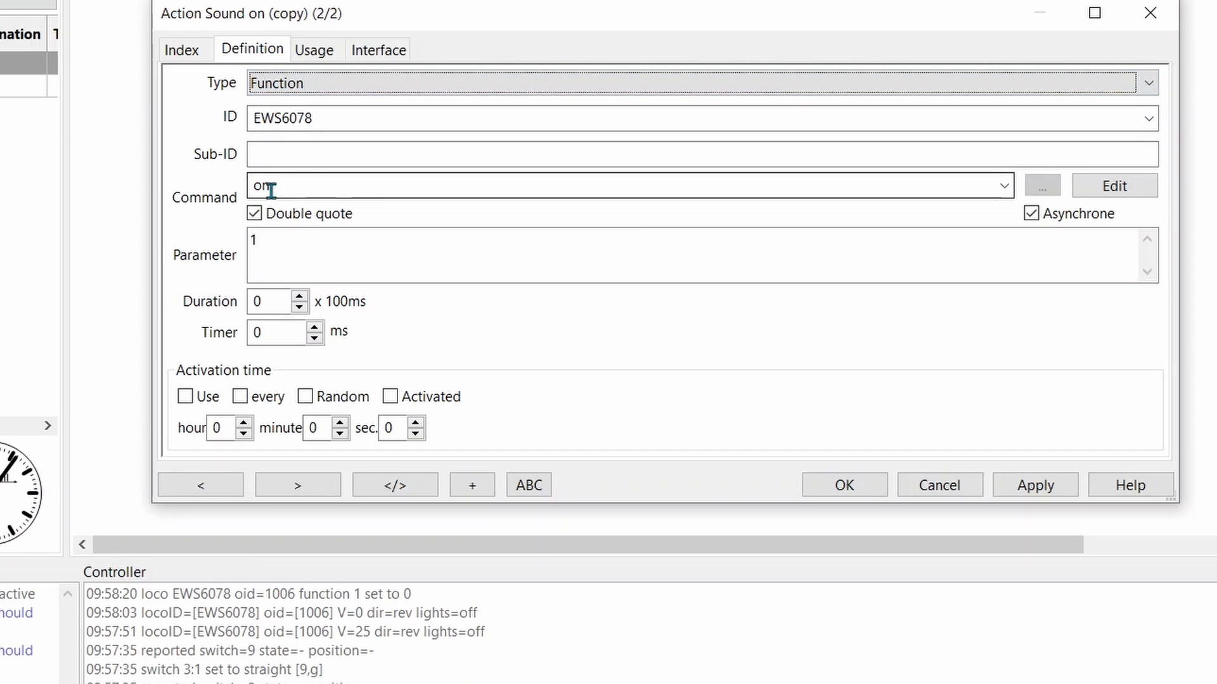
{"action": "left_click", "coordinate": [1003, 186]}
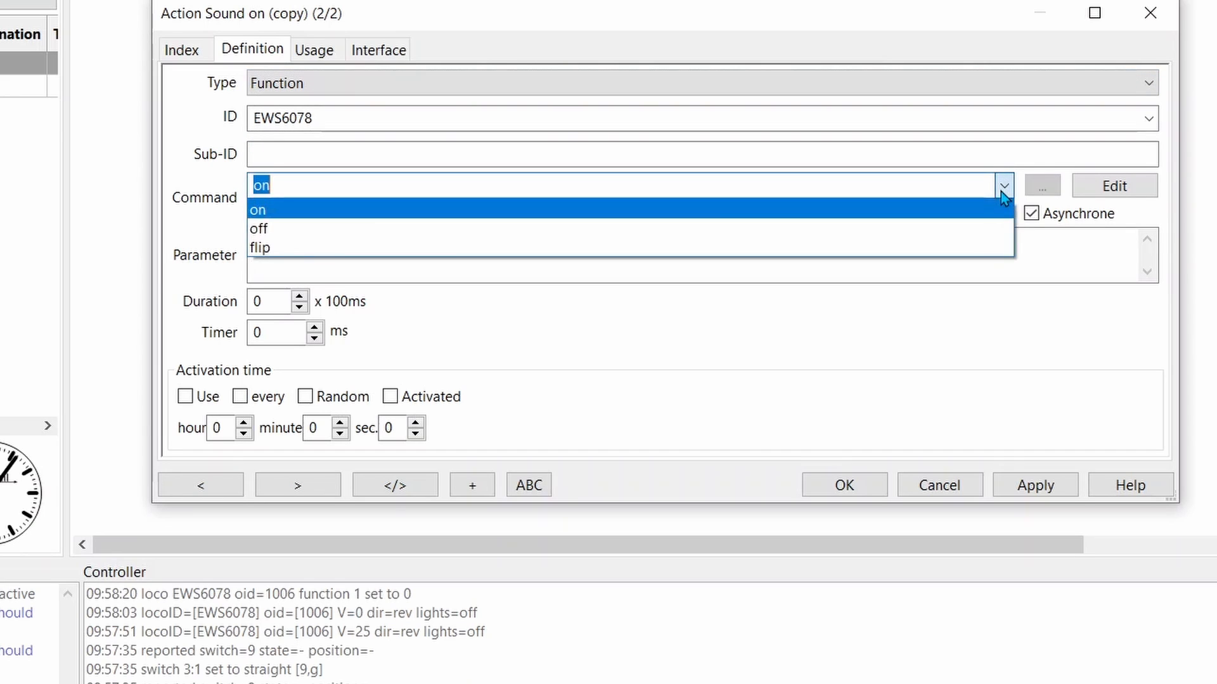
{"action": "left_click", "coordinate": [600, 232]}
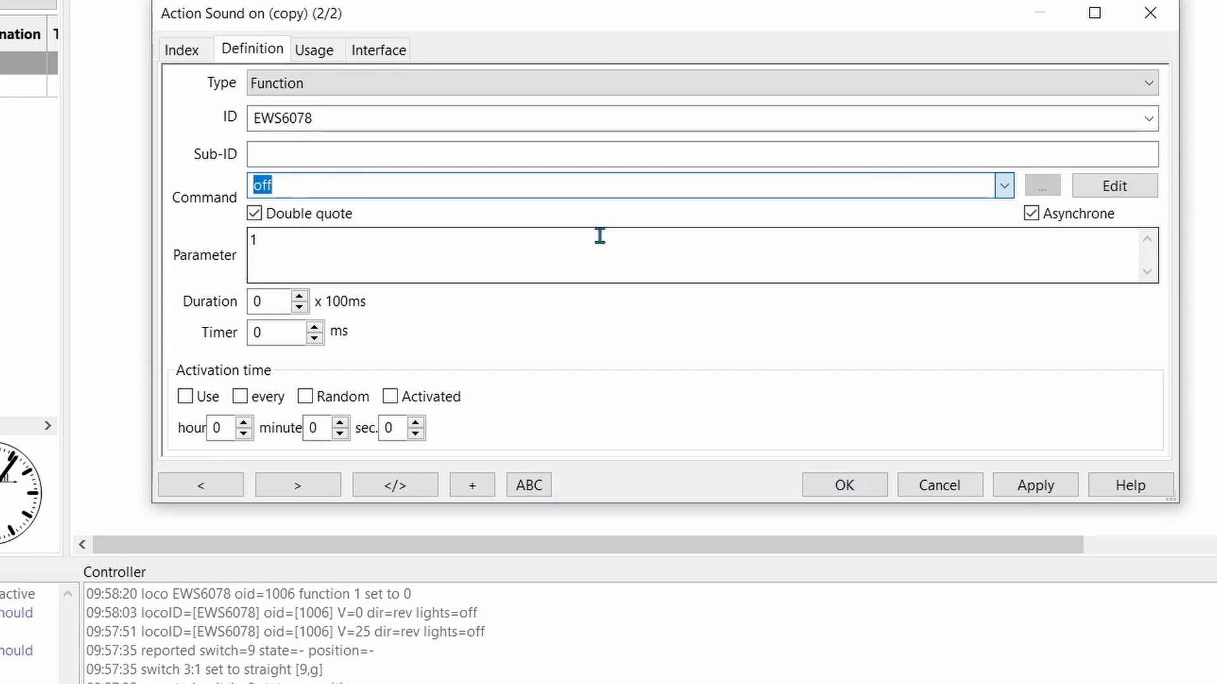
{"action": "left_click", "coordinate": [1007, 485]}
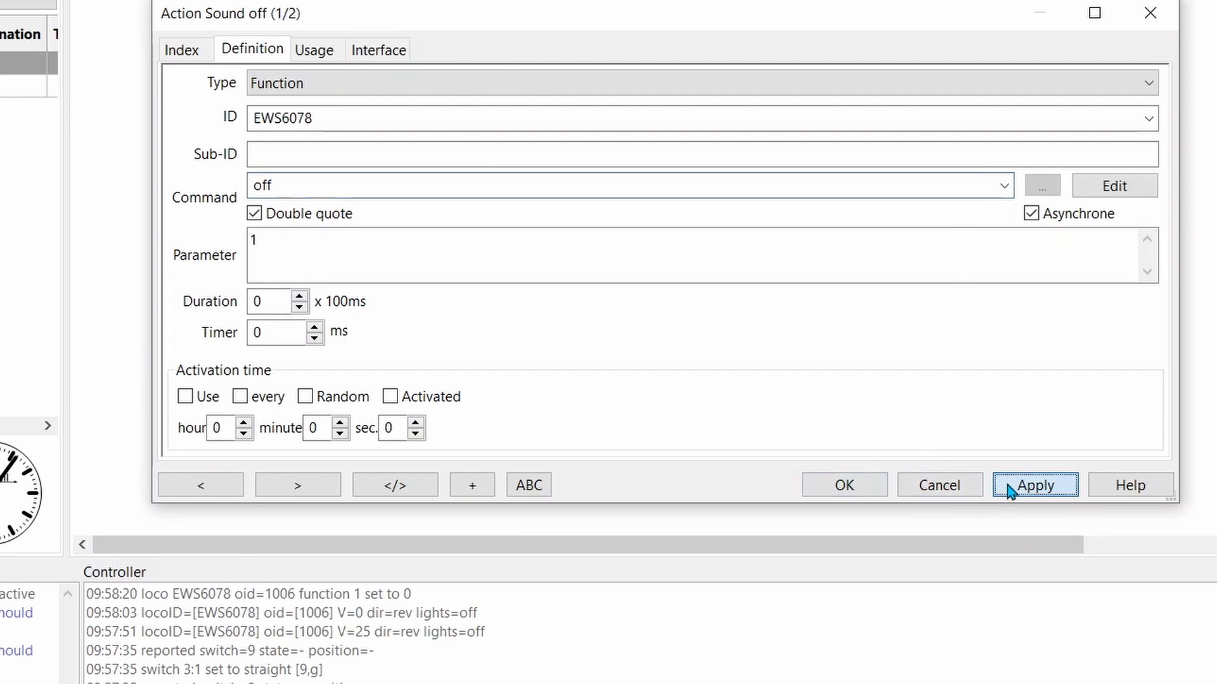
{"action": "left_click", "coordinate": [872, 487]}
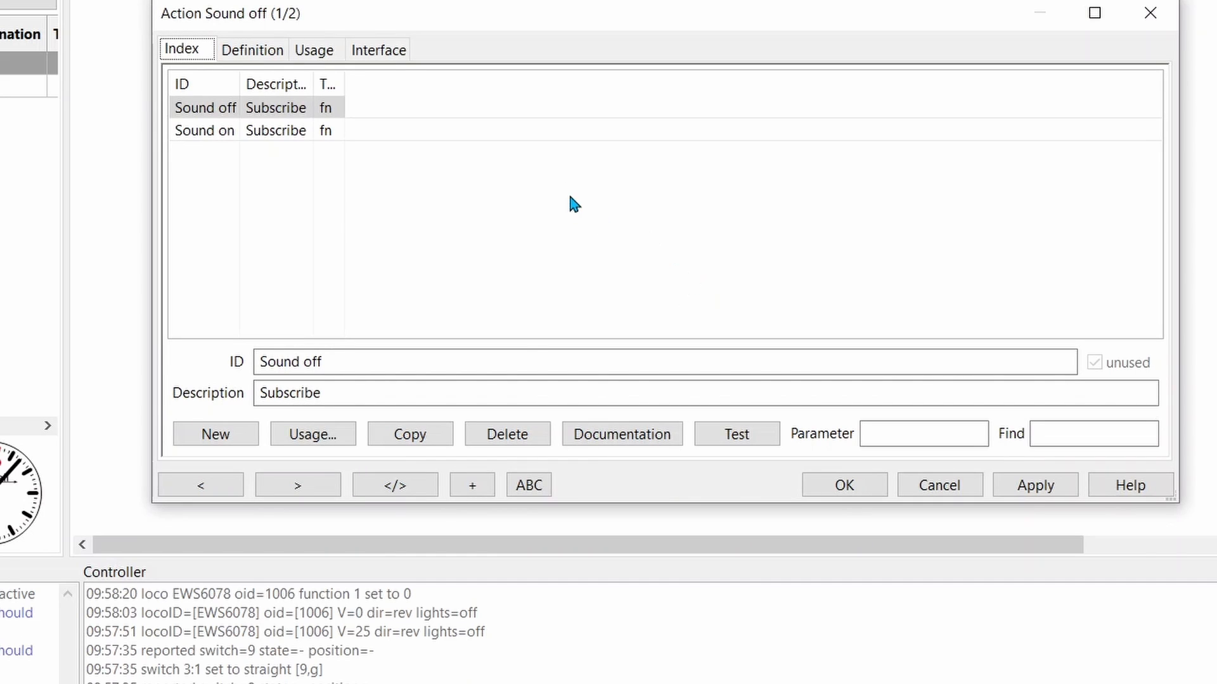
Create a new action with the ID Light and the description on, and apply it
{"action": "left_click", "coordinate": [252, 431]}
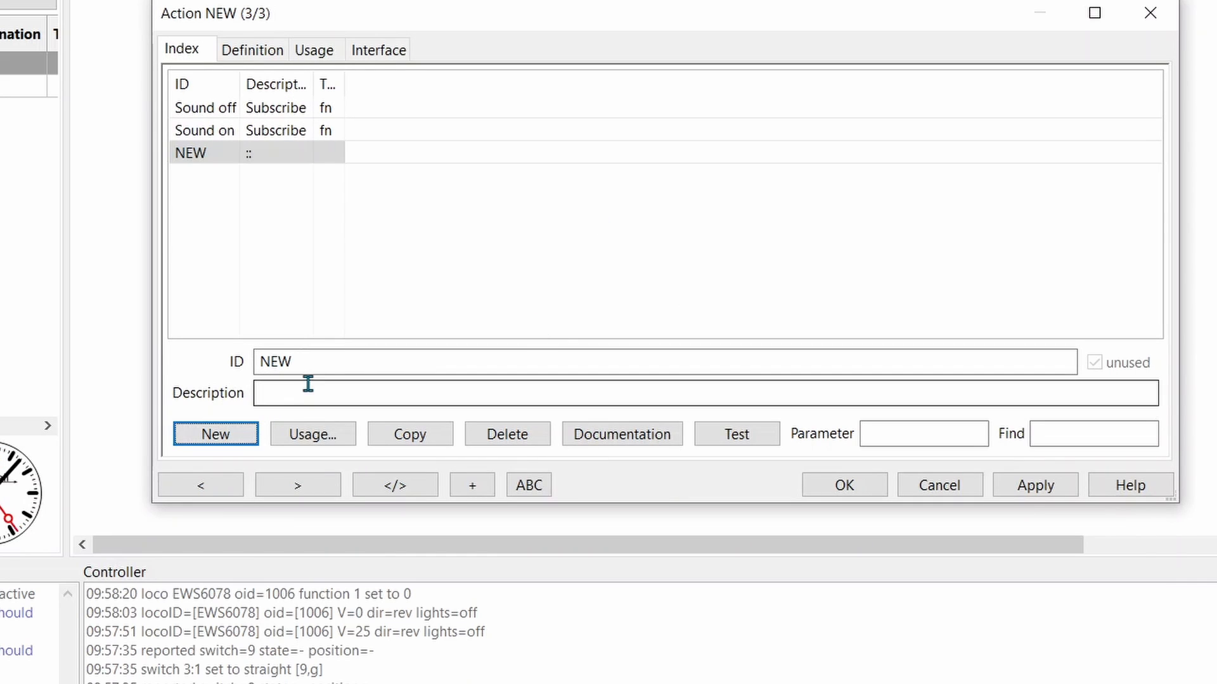
{"action": "left_click_drag", "start_coordinate": [295, 361], "coordinate": [258, 363]}
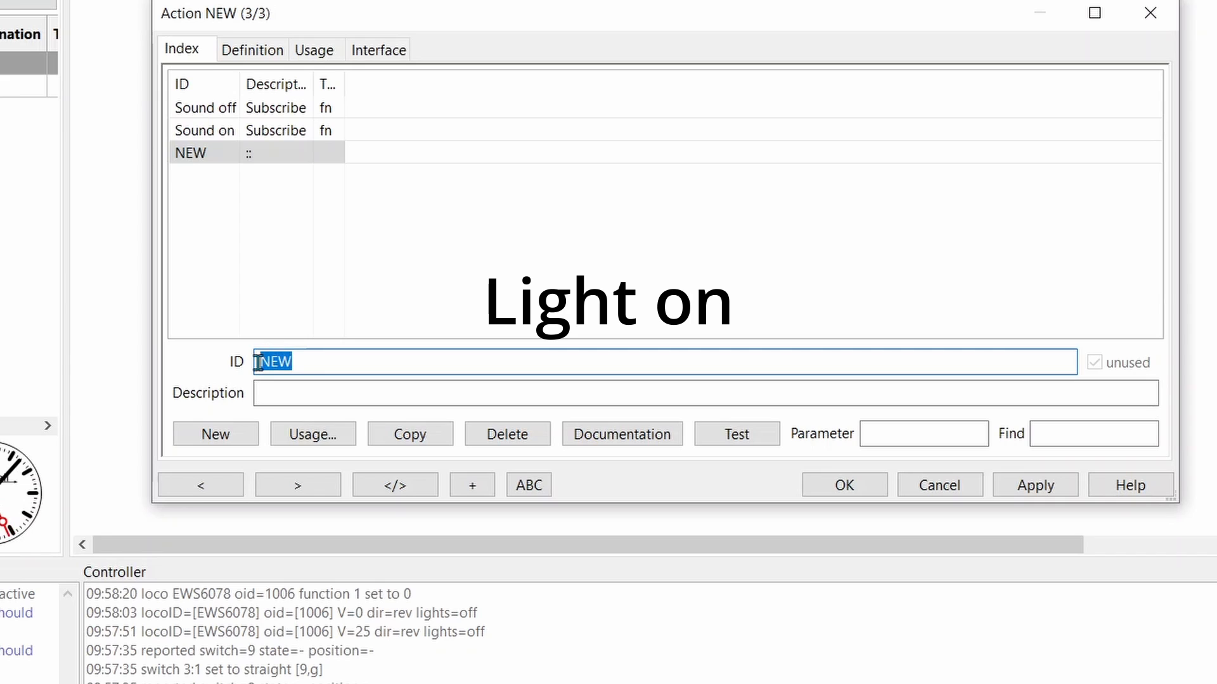
{"action": "type", "text": "Light"}
{"action": "key", "text": "Tab"}
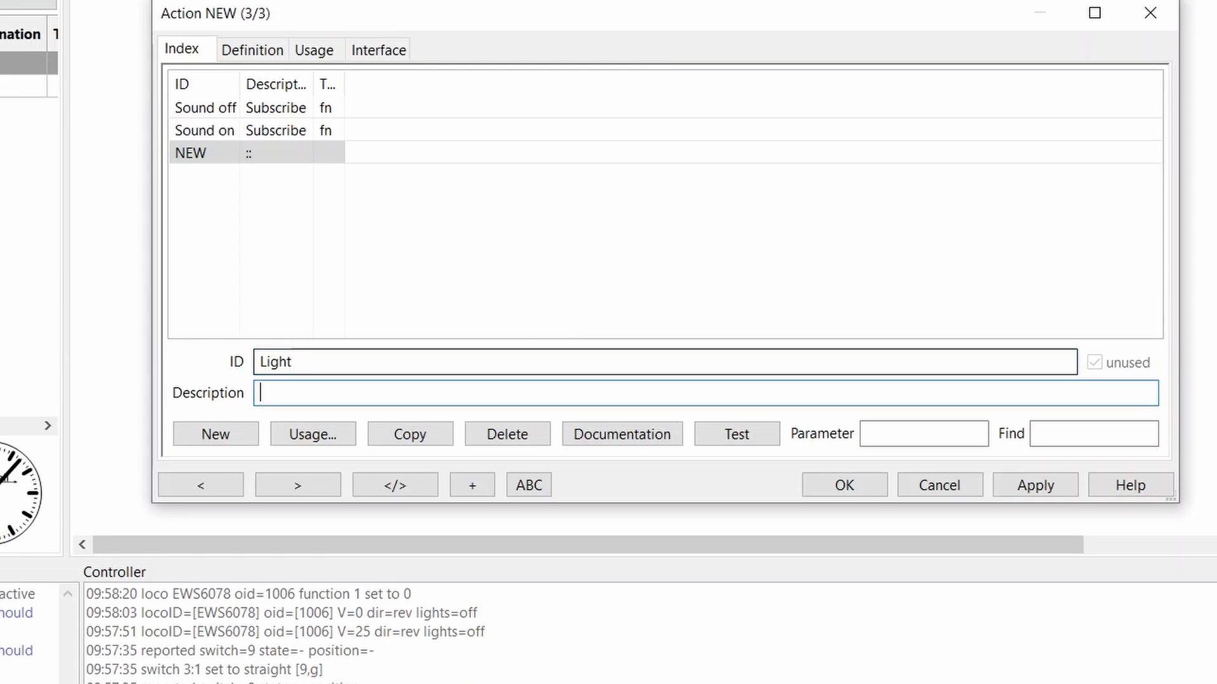
{"action": "type", "text": "on"}
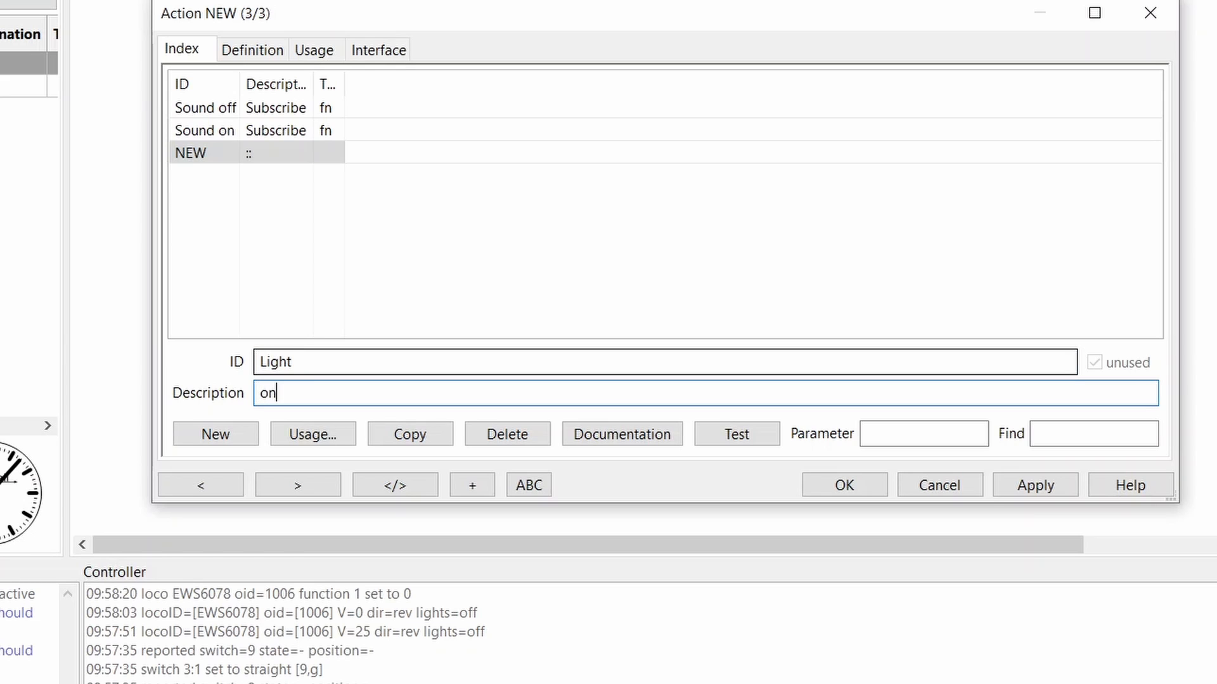
{"action": "left_click", "coordinate": [1024, 482]}
Define the Light action as type Function for locomotive EWS6078
{"action": "left_click", "coordinate": [240, 56]}
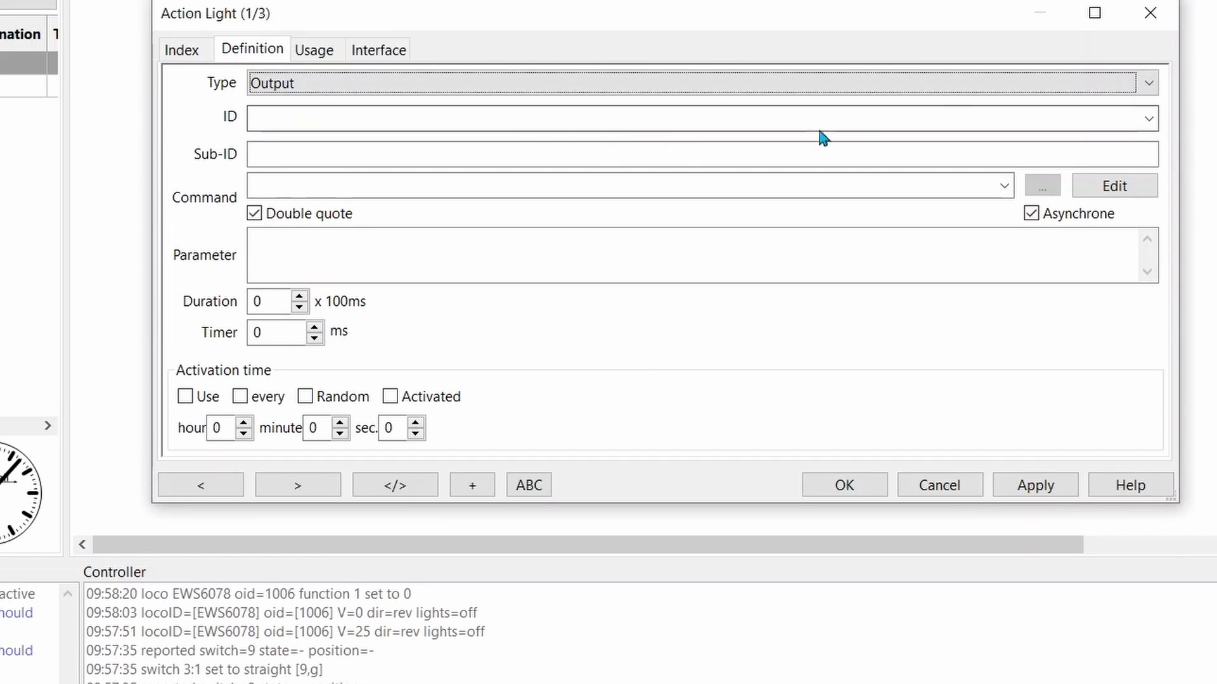
{"action": "left_click", "coordinate": [1153, 85]}
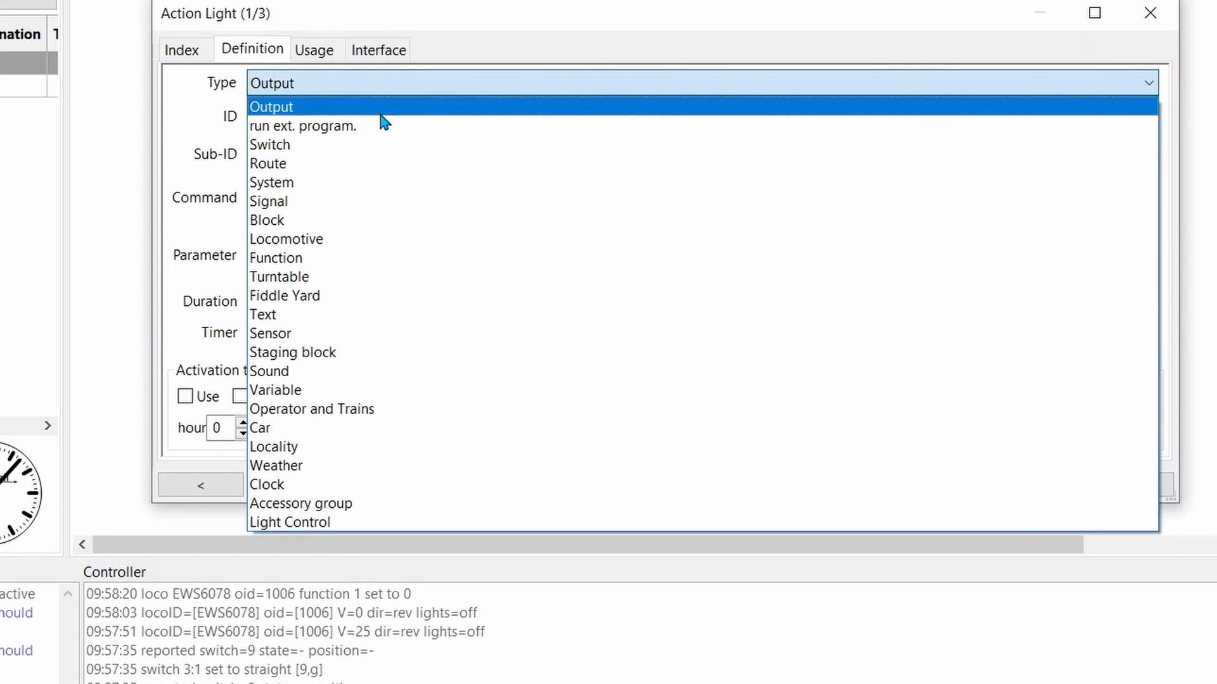
{"action": "left_click", "coordinate": [302, 258]}
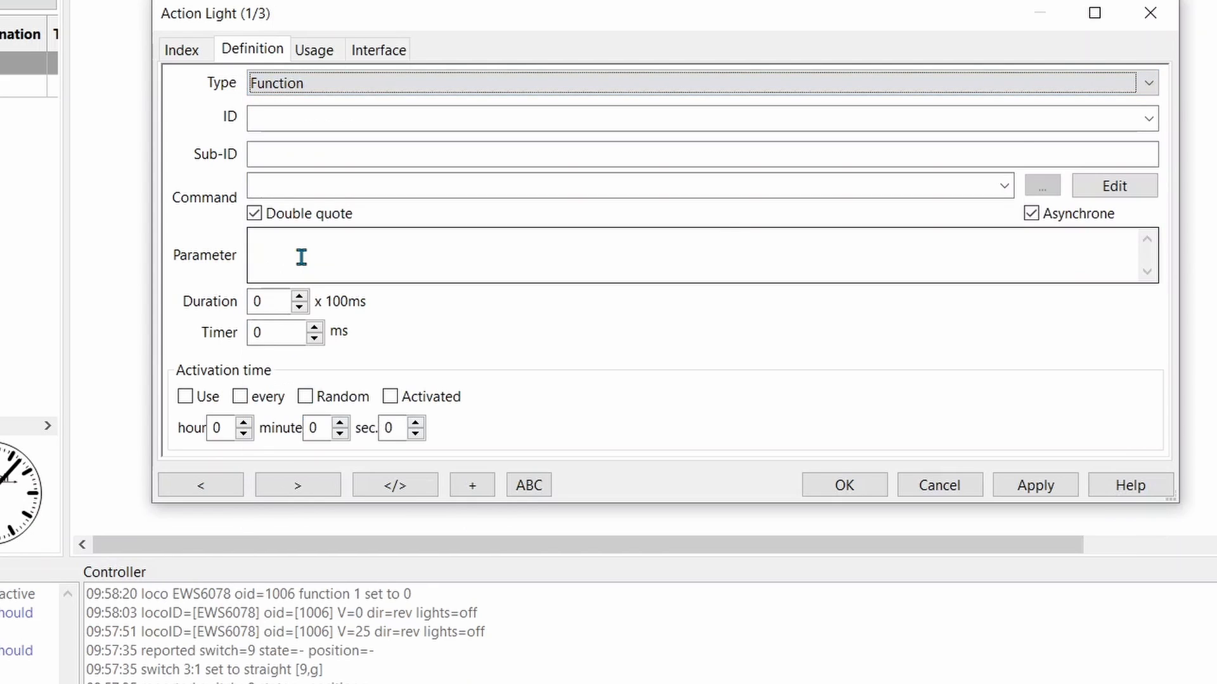
{"action": "left_click", "coordinate": [1147, 119]}
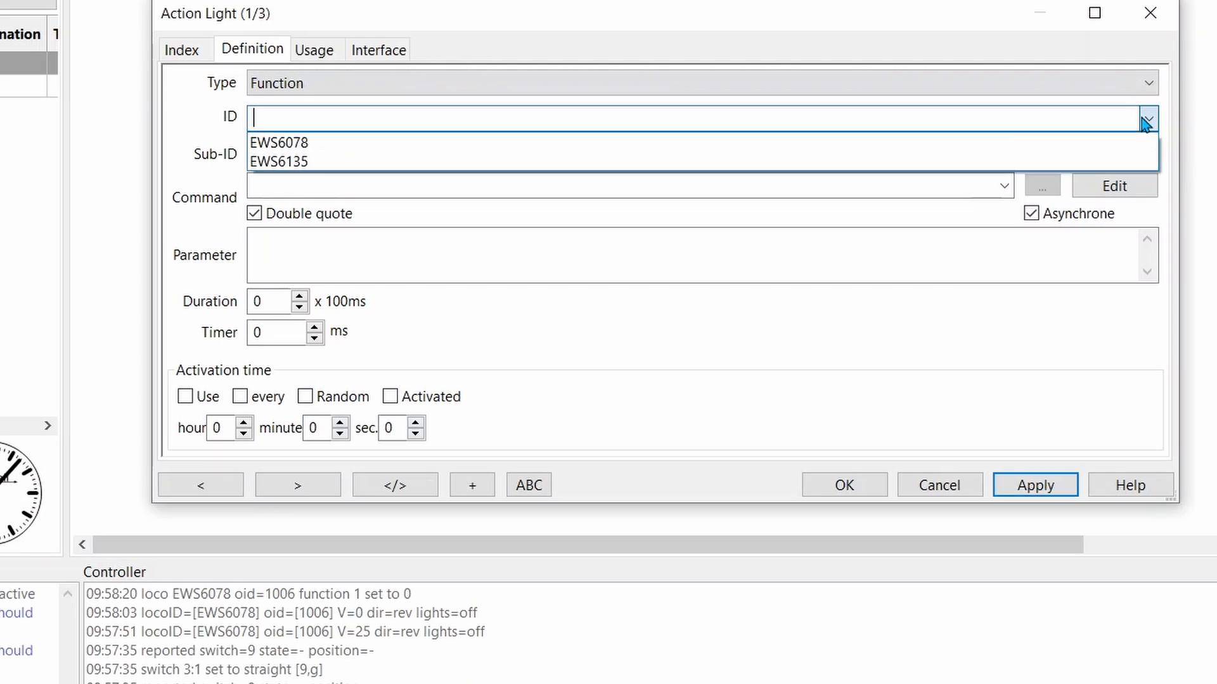
{"action": "left_click", "coordinate": [475, 141]}
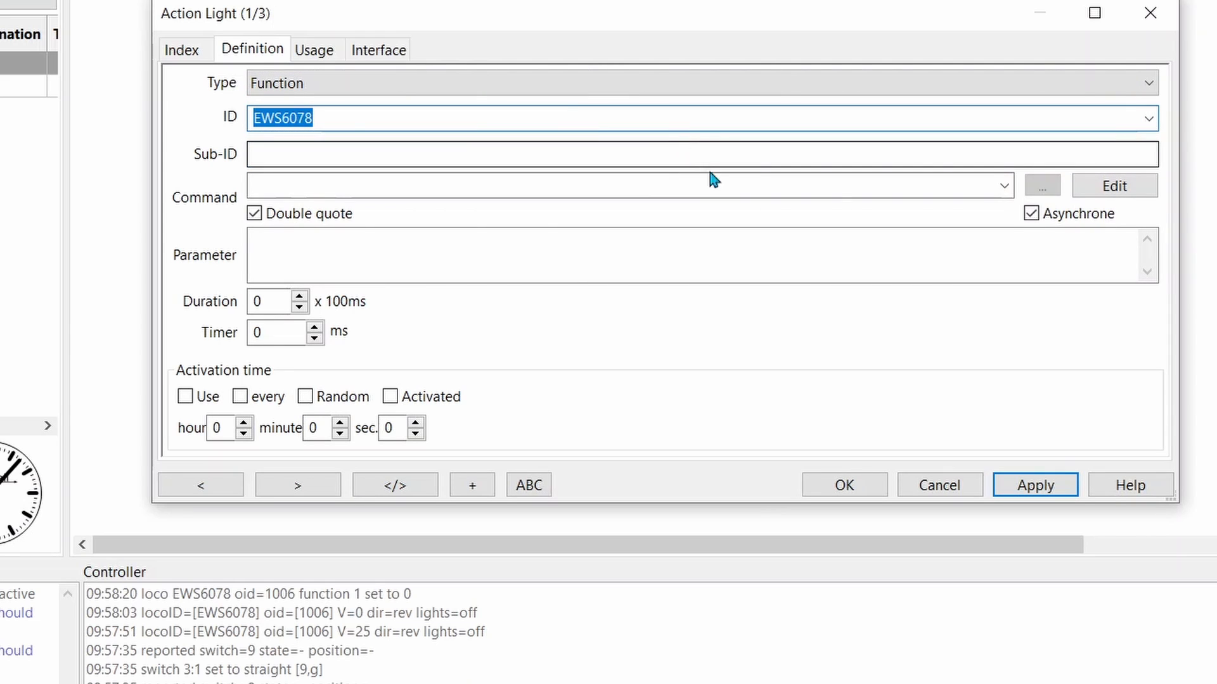
Set the Light action's command to on with parameter 0 and save the action
{"action": "left_click", "coordinate": [1006, 187]}
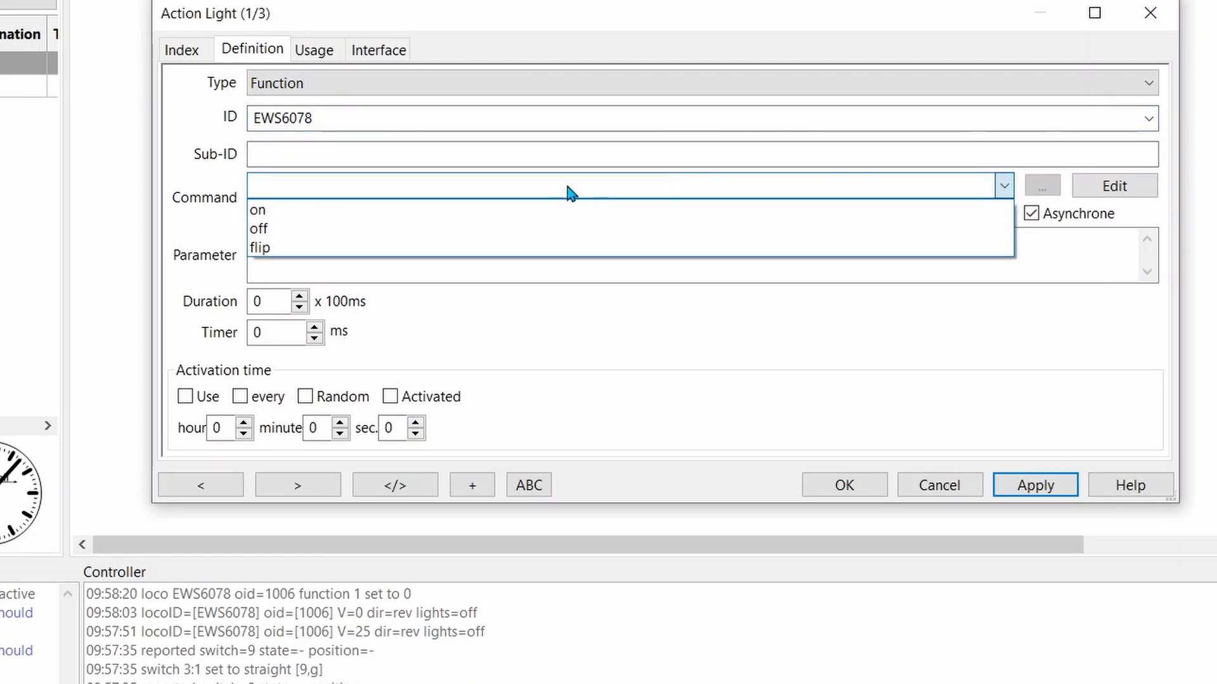
{"action": "left_click", "coordinate": [549, 215]}
{"action": "left_click", "coordinate": [467, 251]}
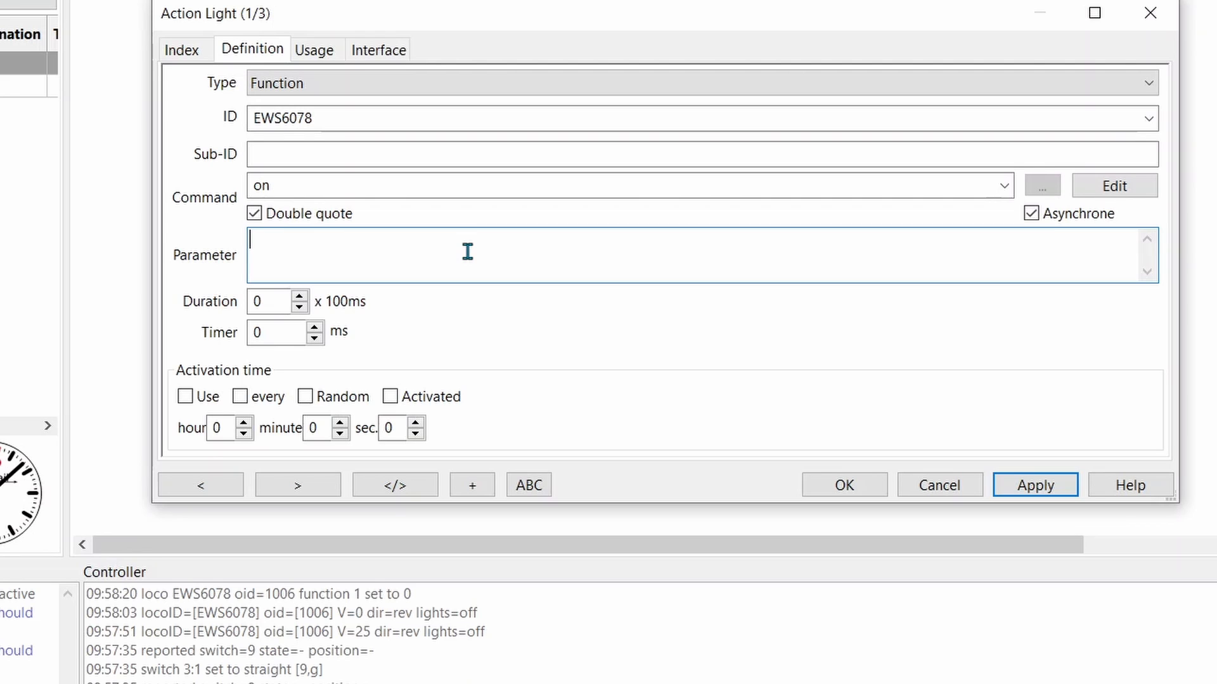
{"action": "type", "text": "0"}
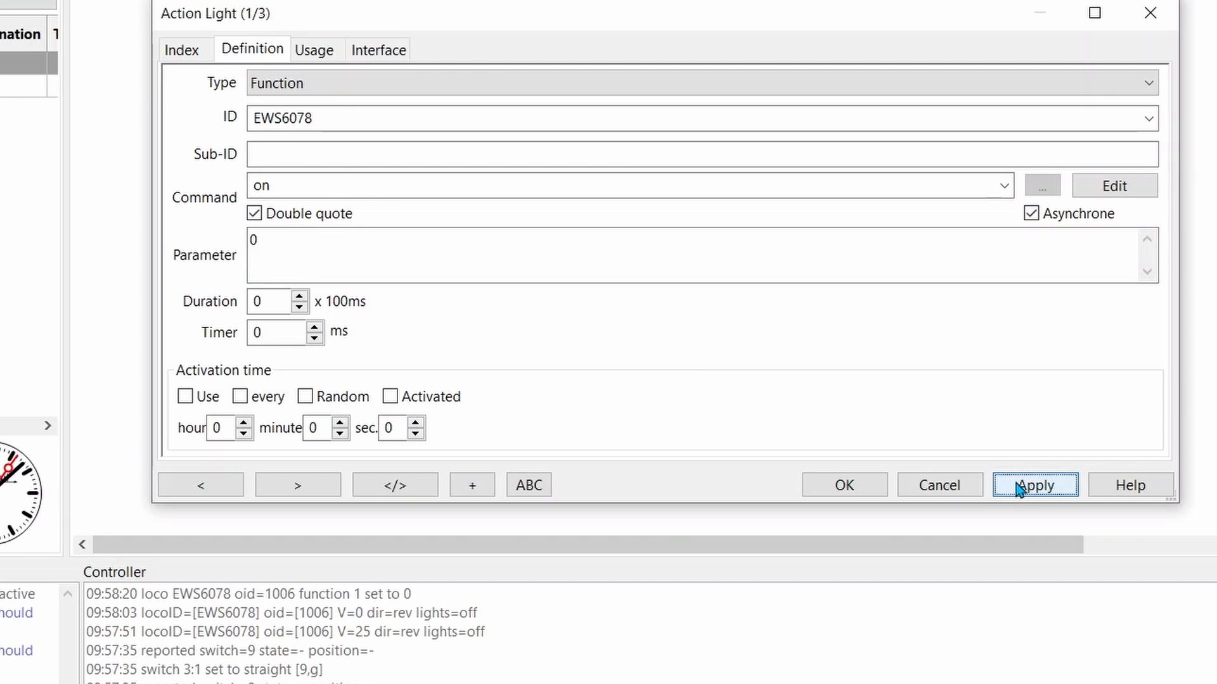
{"action": "left_click", "coordinate": [872, 488]}
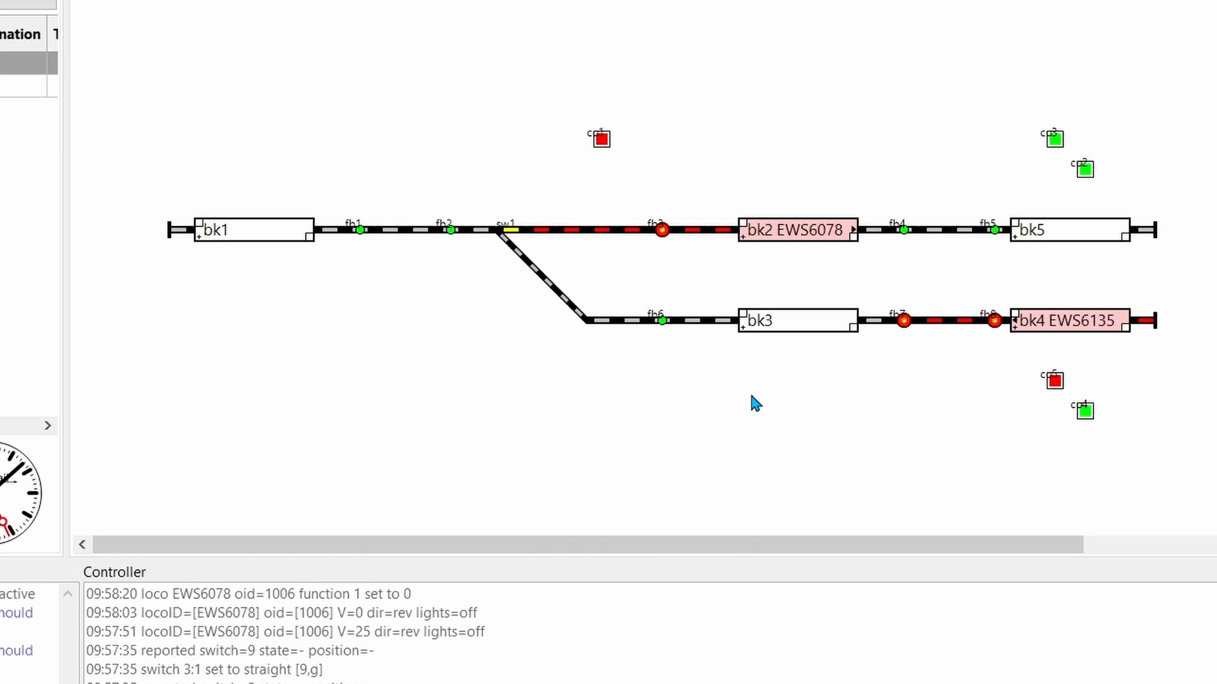
Reopen the Actions table, duplicate the Light action and select the copy
{"action": "key", "text": "ctrl+alt+a"}
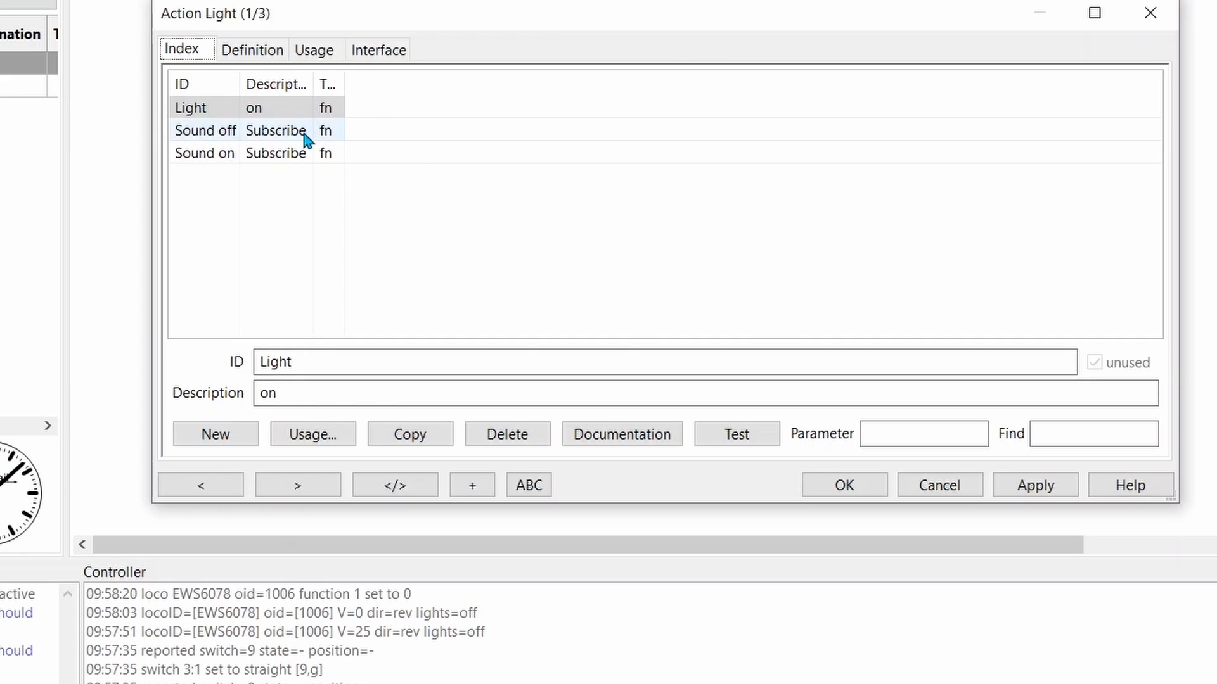
{"action": "left_click", "coordinate": [288, 112]}
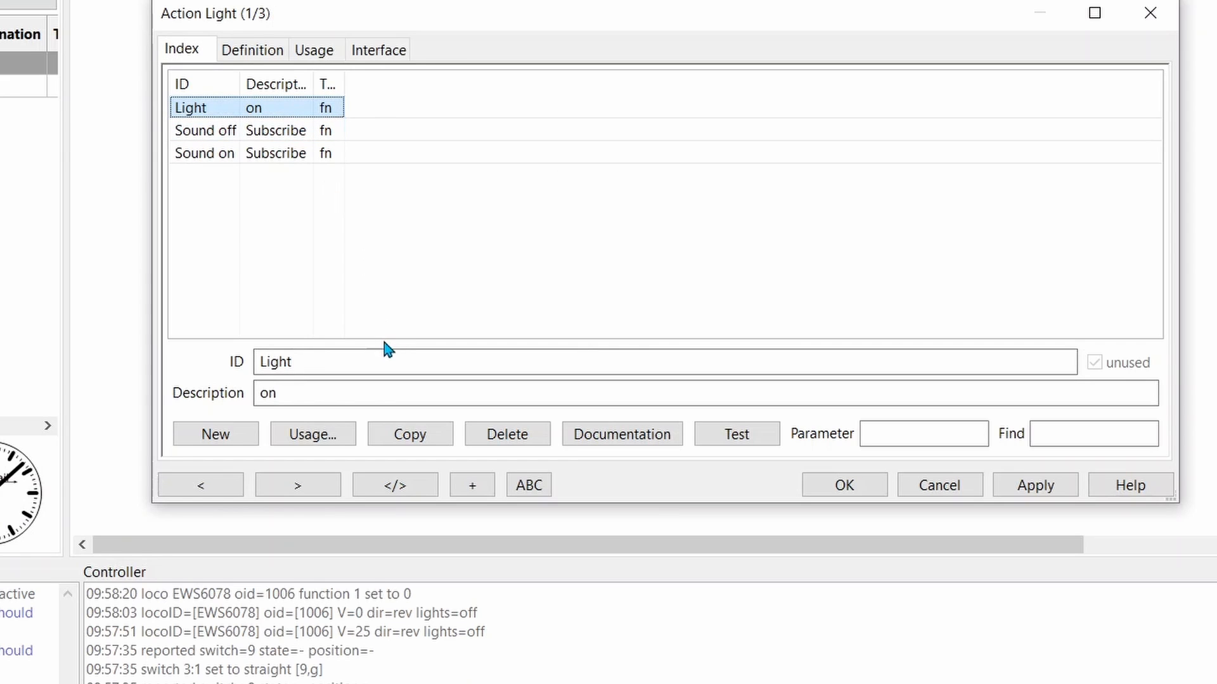
{"action": "left_click", "coordinate": [426, 437]}
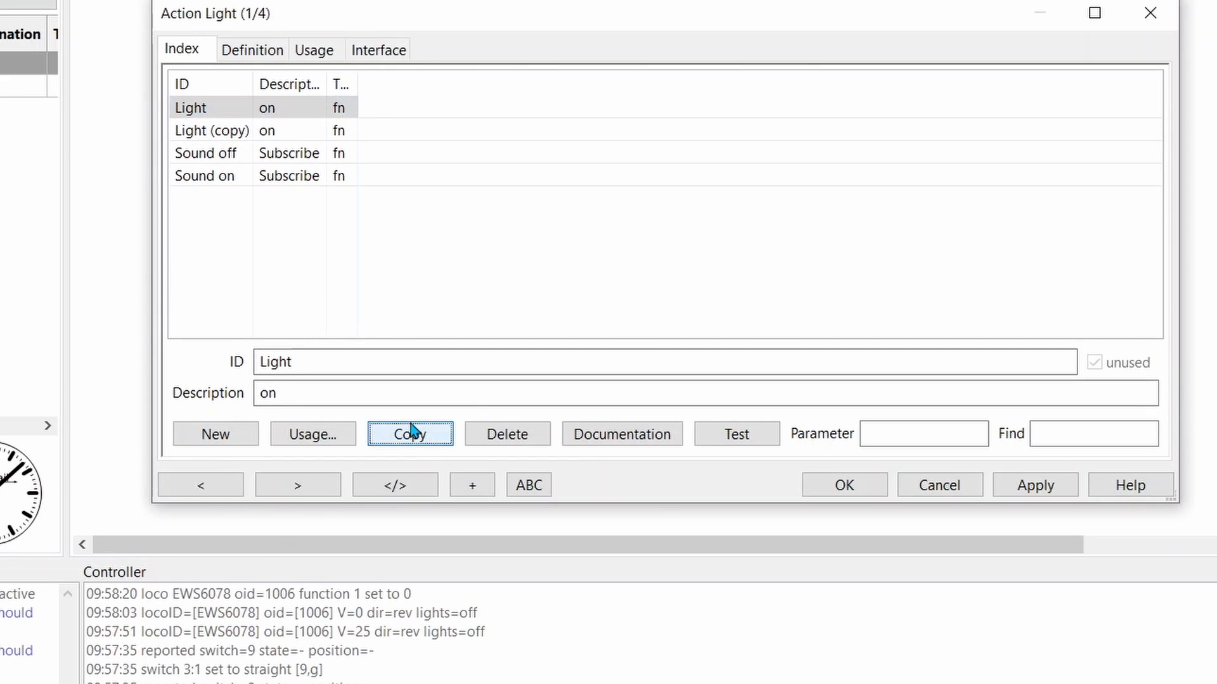
{"action": "left_click", "coordinate": [228, 133]}
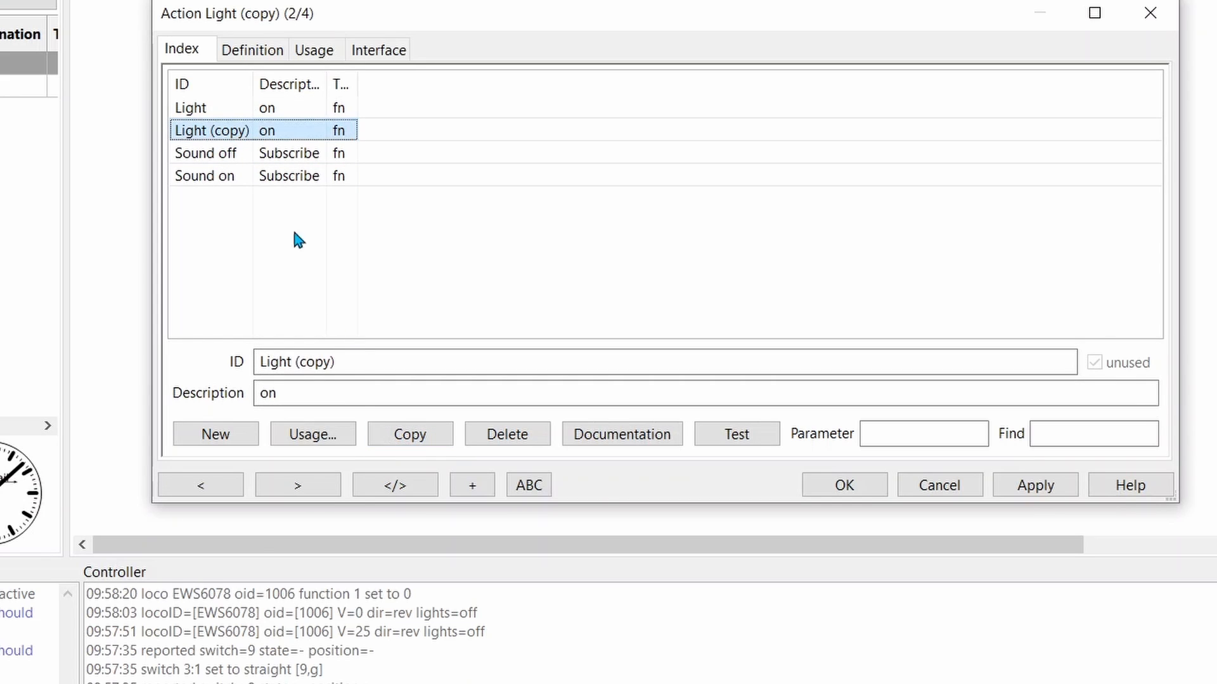
Change the copied action's ID to Light and its description to off
{"action": "left_click", "coordinate": [349, 361]}
{"action": "key", "text": "BackSpace"}
{"action": "key", "text": "BackSpace"}
{"action": "key", "text": "BackSpace"}
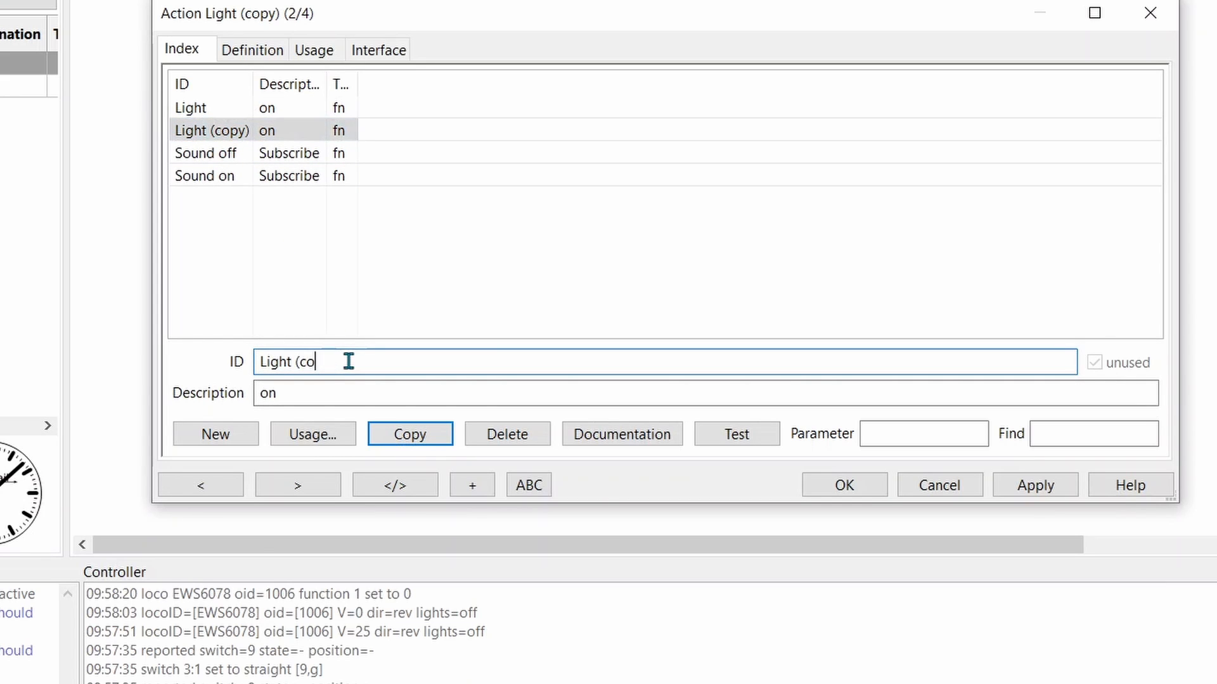
{"action": "key", "text": "BackSpace"}
{"action": "key", "text": "BackSpace"}
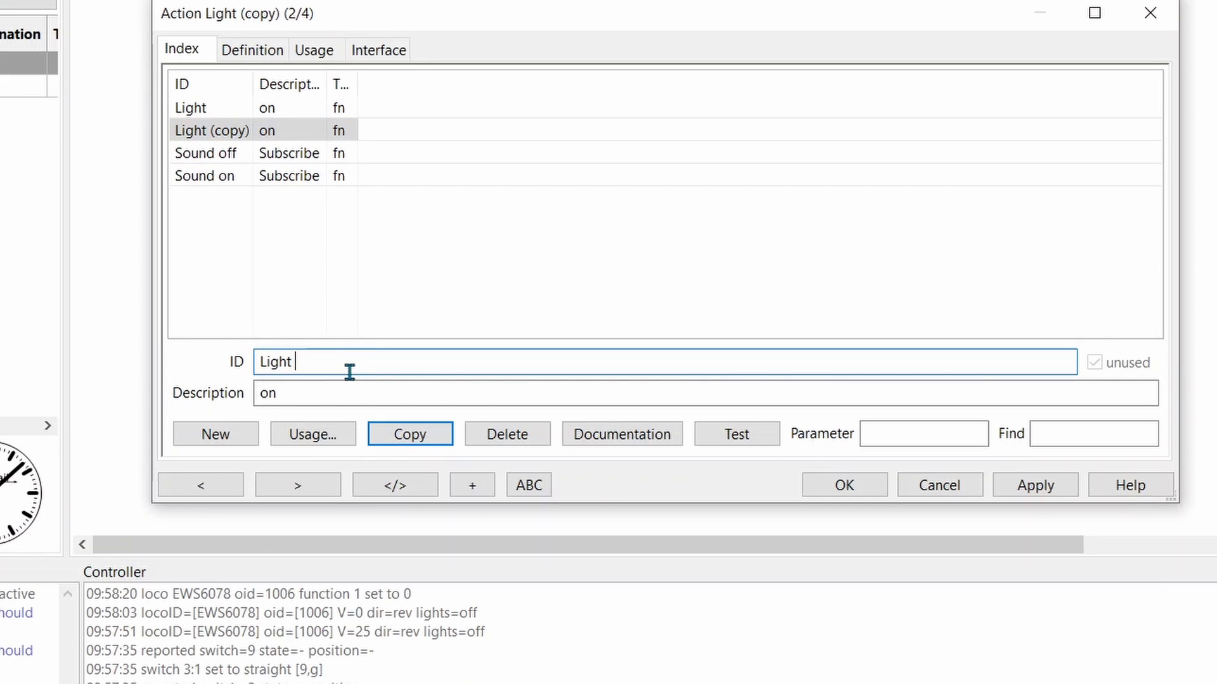
{"action": "left_click", "coordinate": [321, 393]}
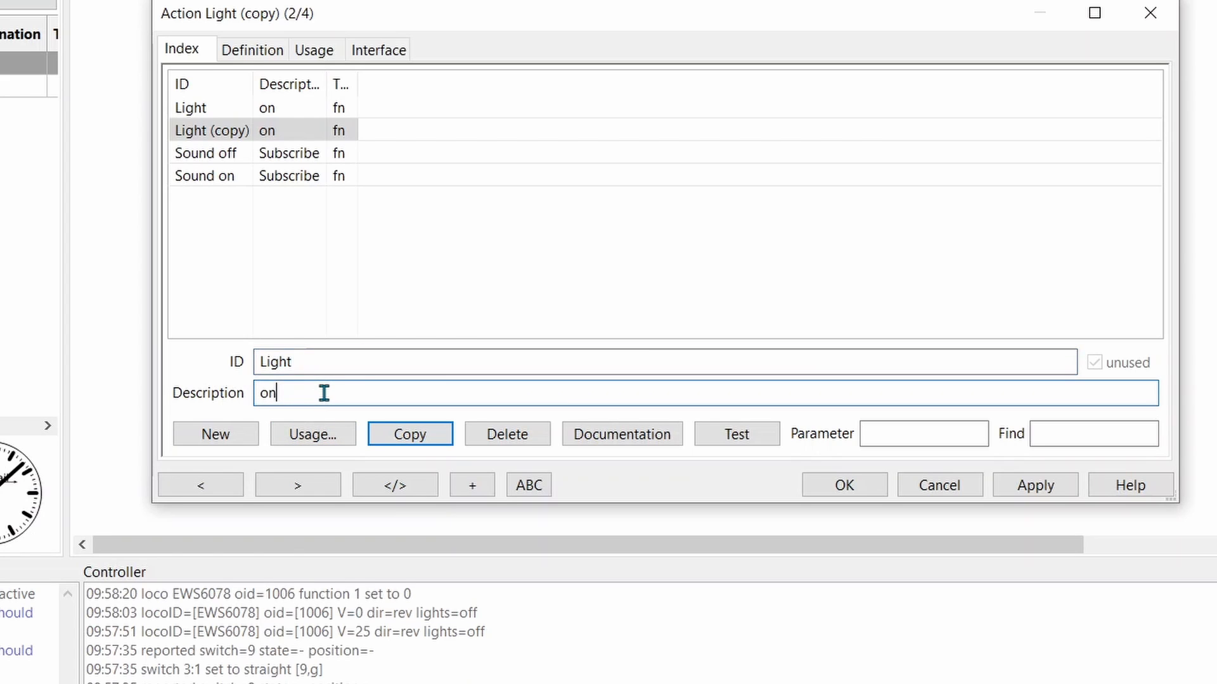
{"action": "type", "text": "ff"}
Set the command of the copied Light action to off and save it
{"action": "left_click", "coordinate": [263, 45]}
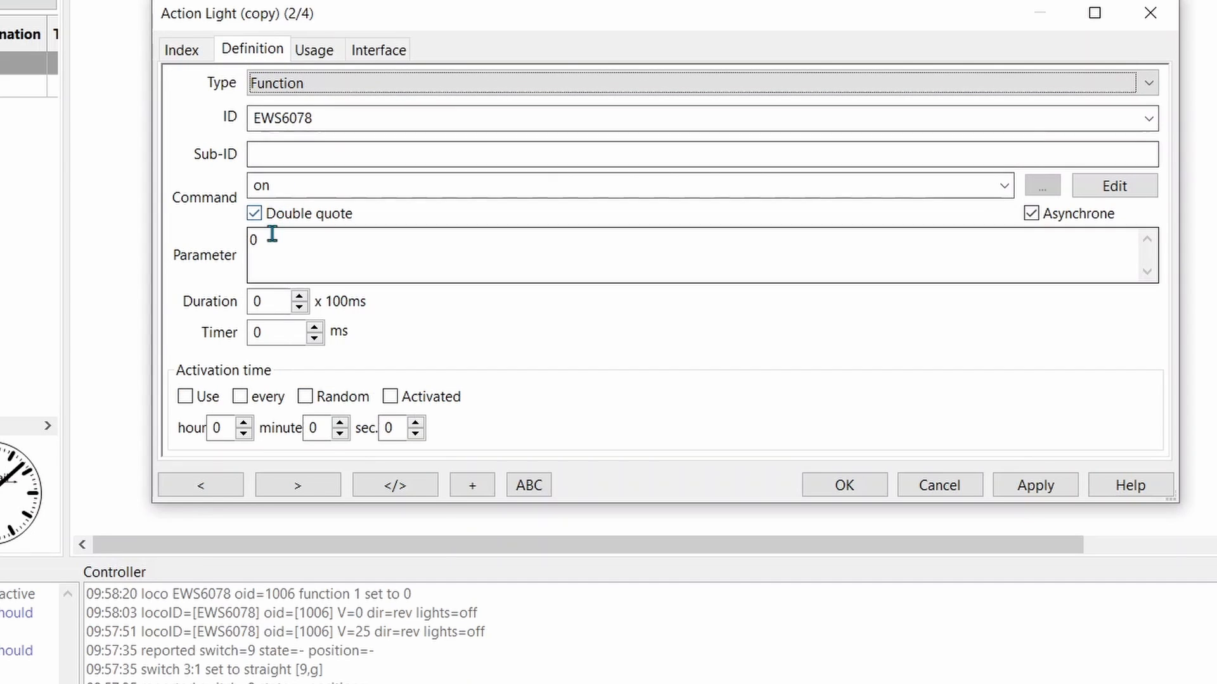
{"action": "left_click", "coordinate": [1008, 198]}
{"action": "left_click", "coordinate": [774, 232]}
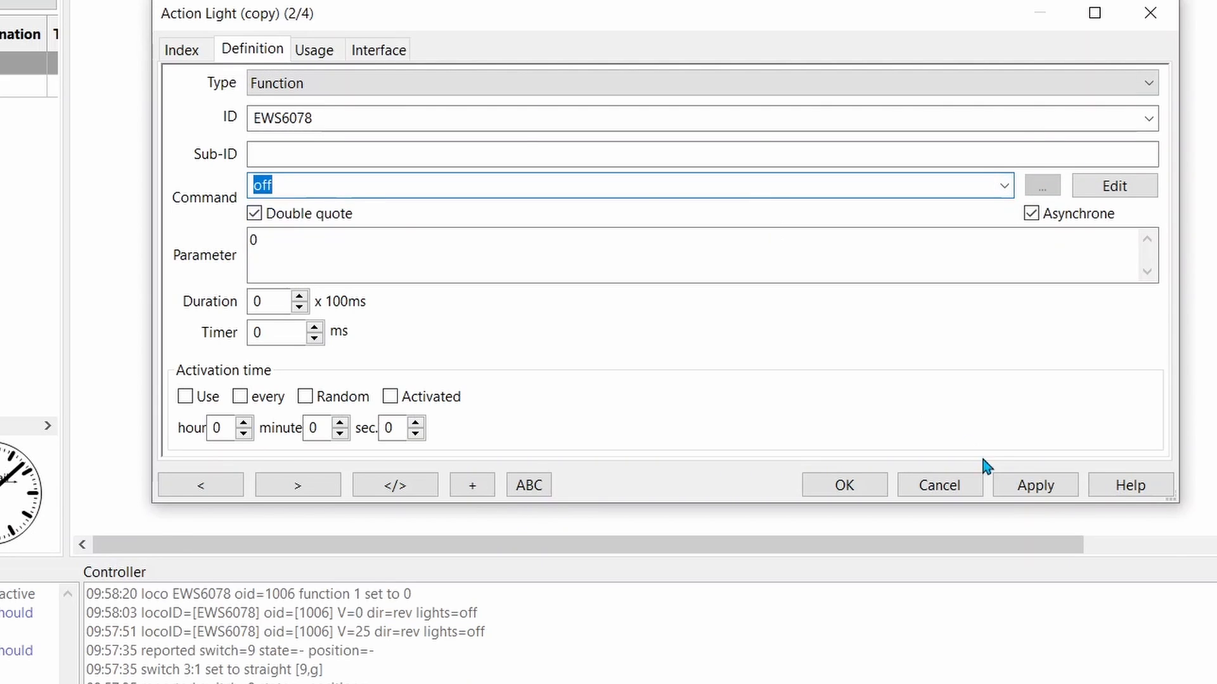
{"action": "left_click", "coordinate": [1028, 489]}
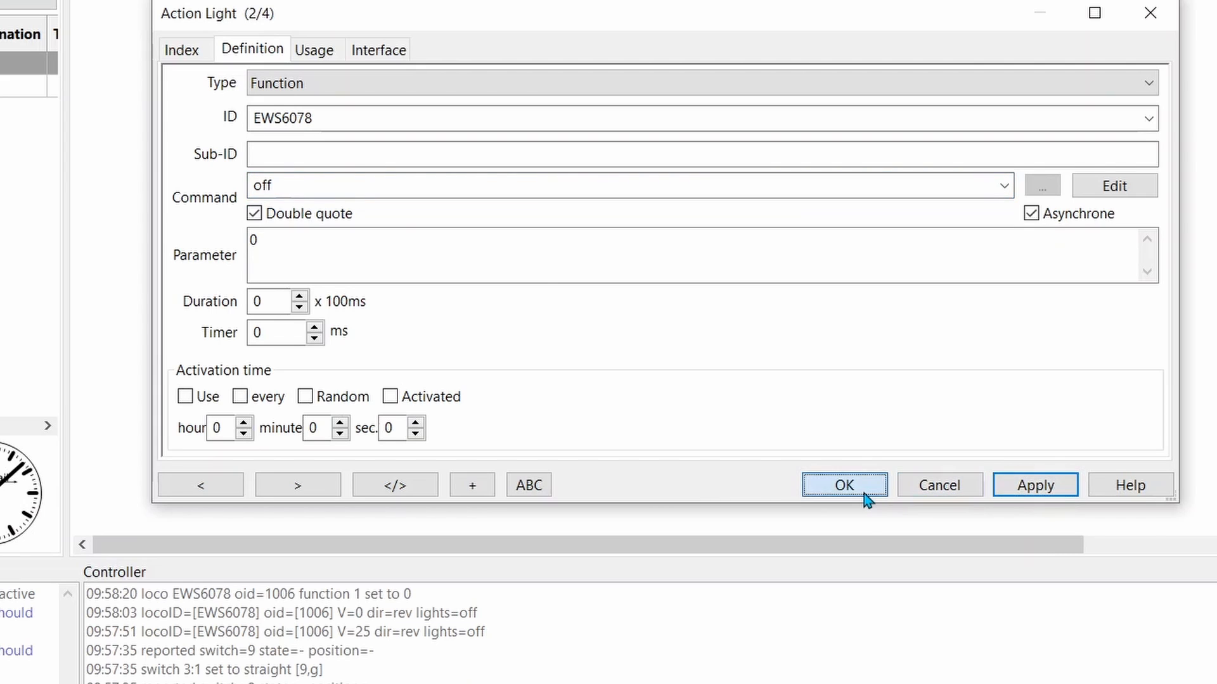
{"action": "left_click", "coordinate": [844, 486]}
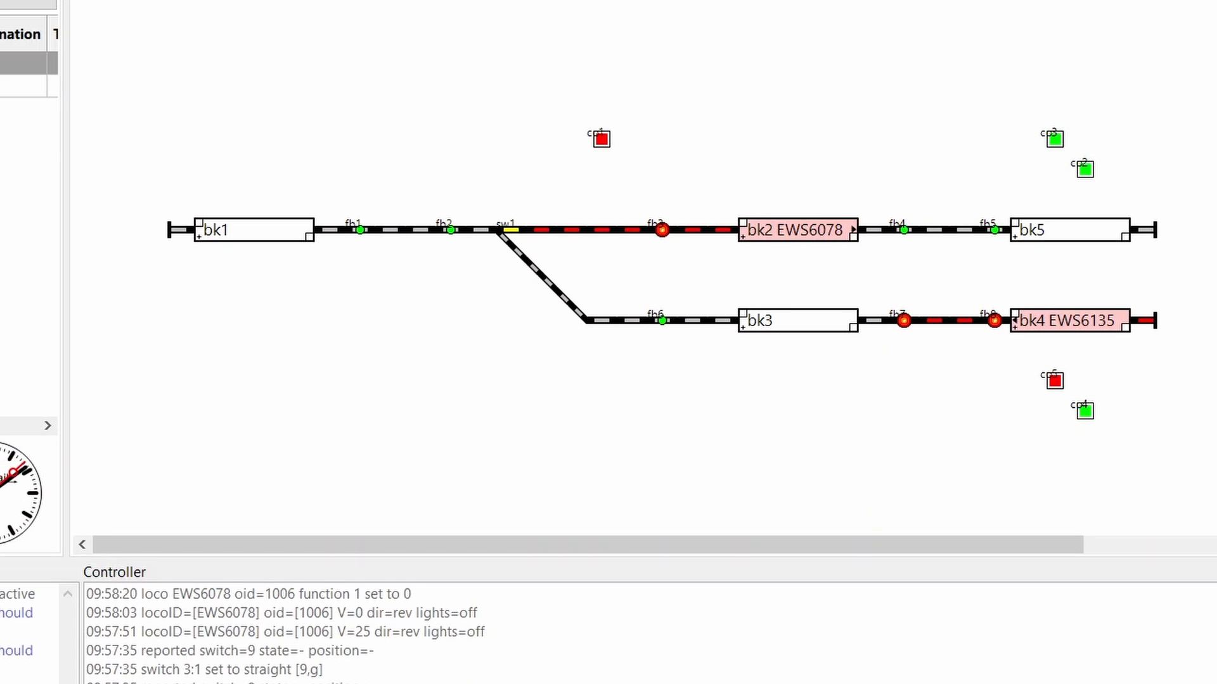
Reopen the Actions table and create a new action with the ID Horn and the description Toot
{"action": "left_click", "coordinate": [223, 2]}
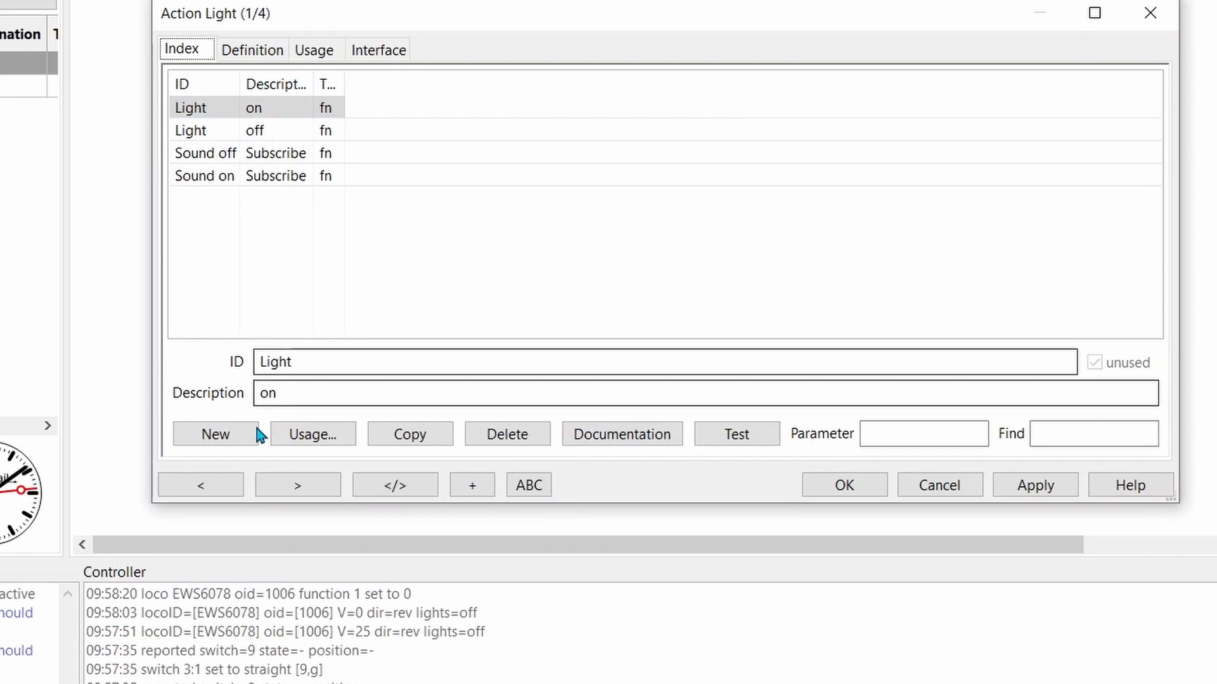
{"action": "left_click", "coordinate": [226, 435]}
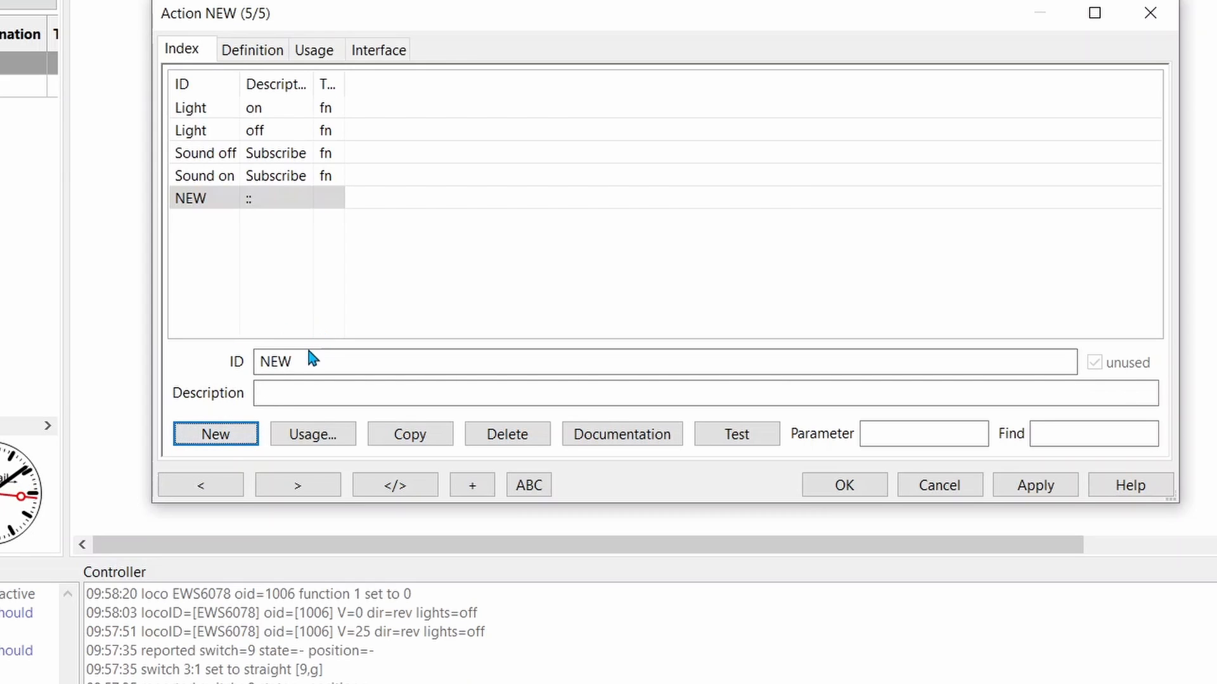
{"action": "double_click", "coordinate": [265, 362]}
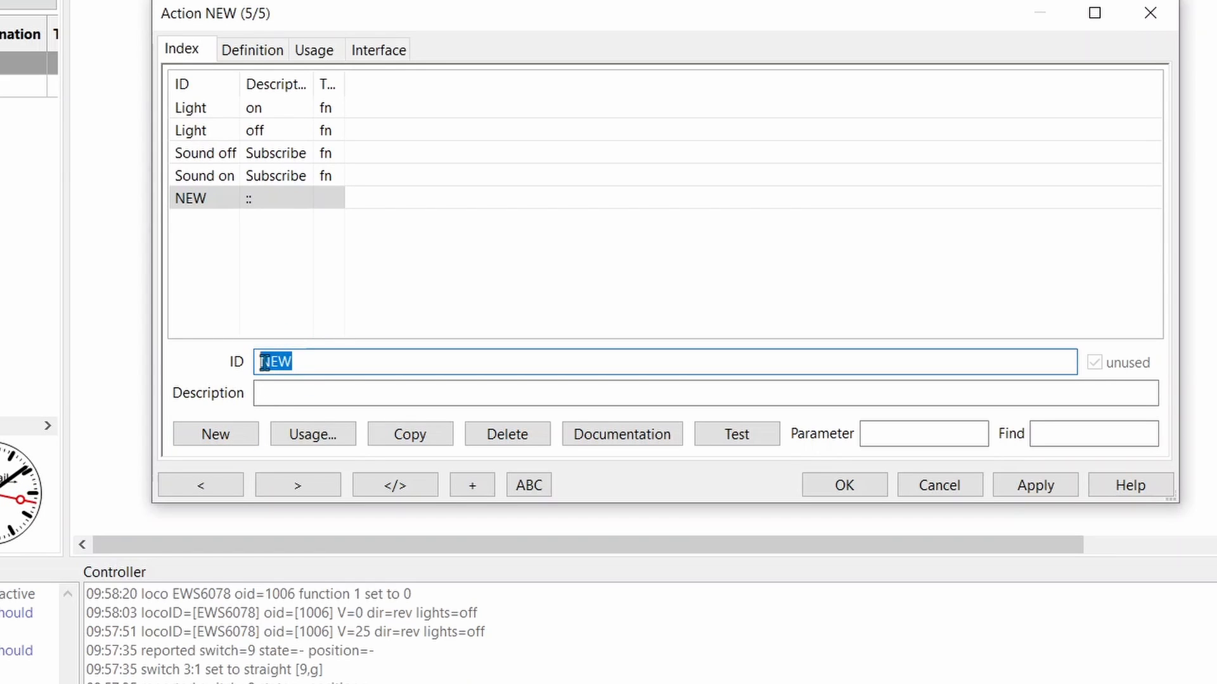
{"action": "type", "text": "horn"}
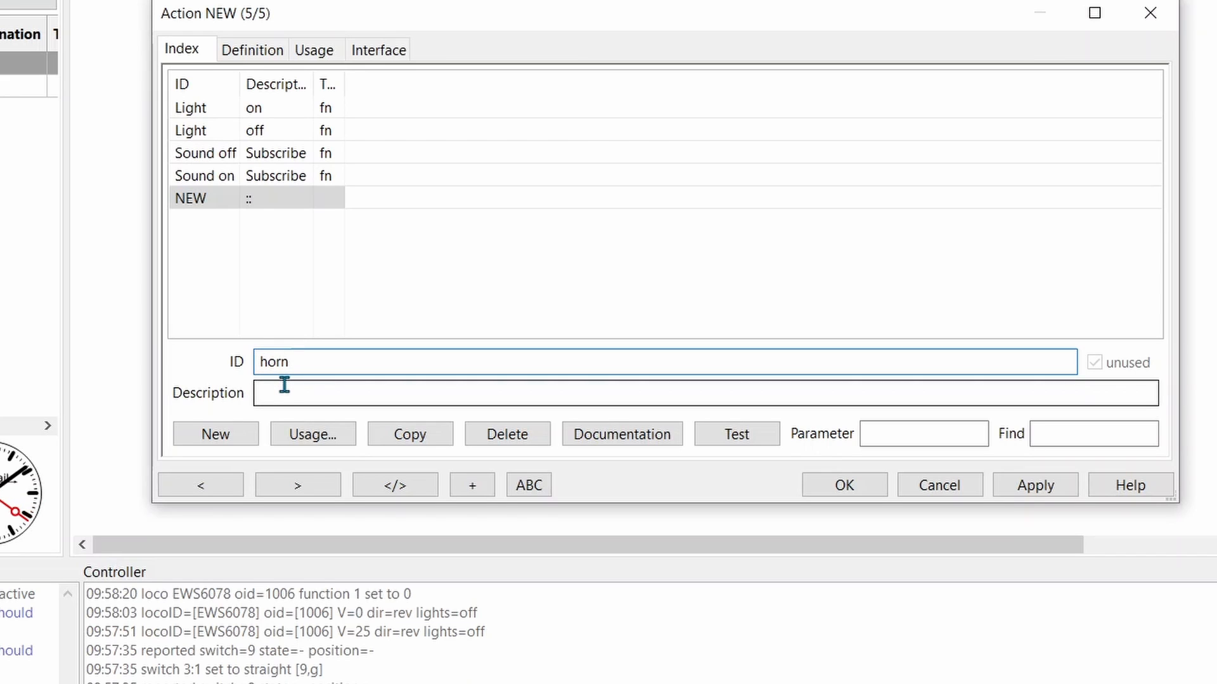
{"action": "key", "text": "BackSpace"}
{"action": "key", "text": "BackSpace"}
{"action": "type", "text": "Hor"}
{"action": "left_click", "coordinate": [284, 390]}
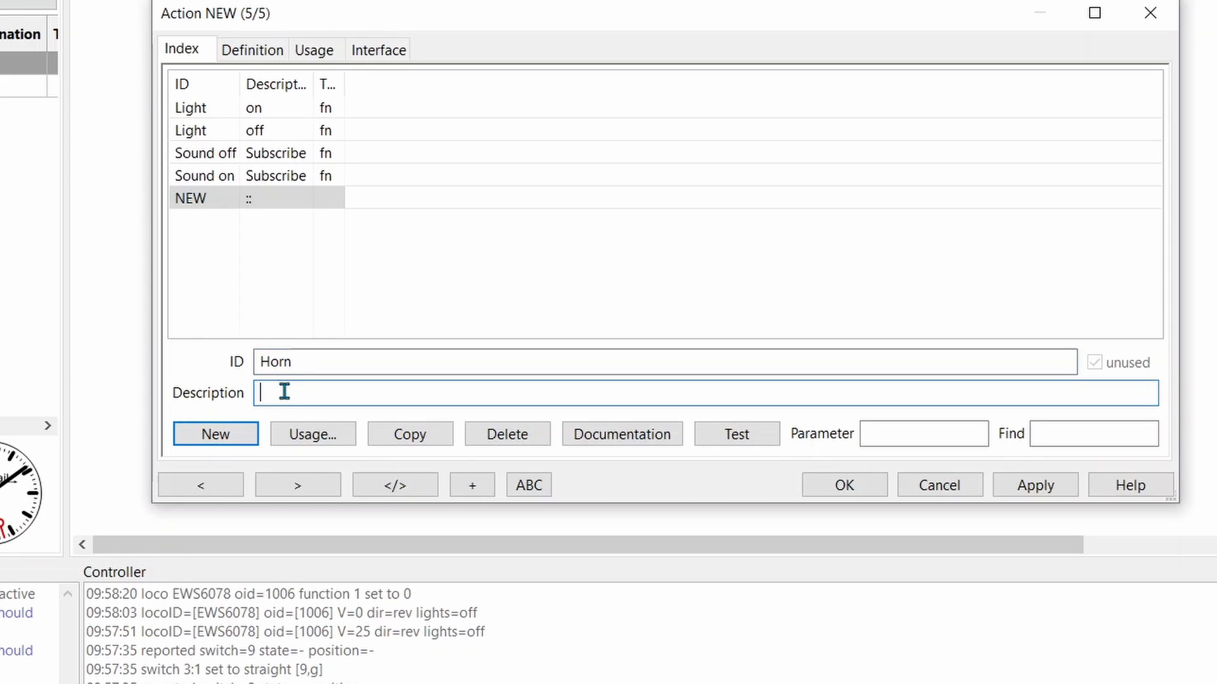
{"action": "type", "text": "Toot"}
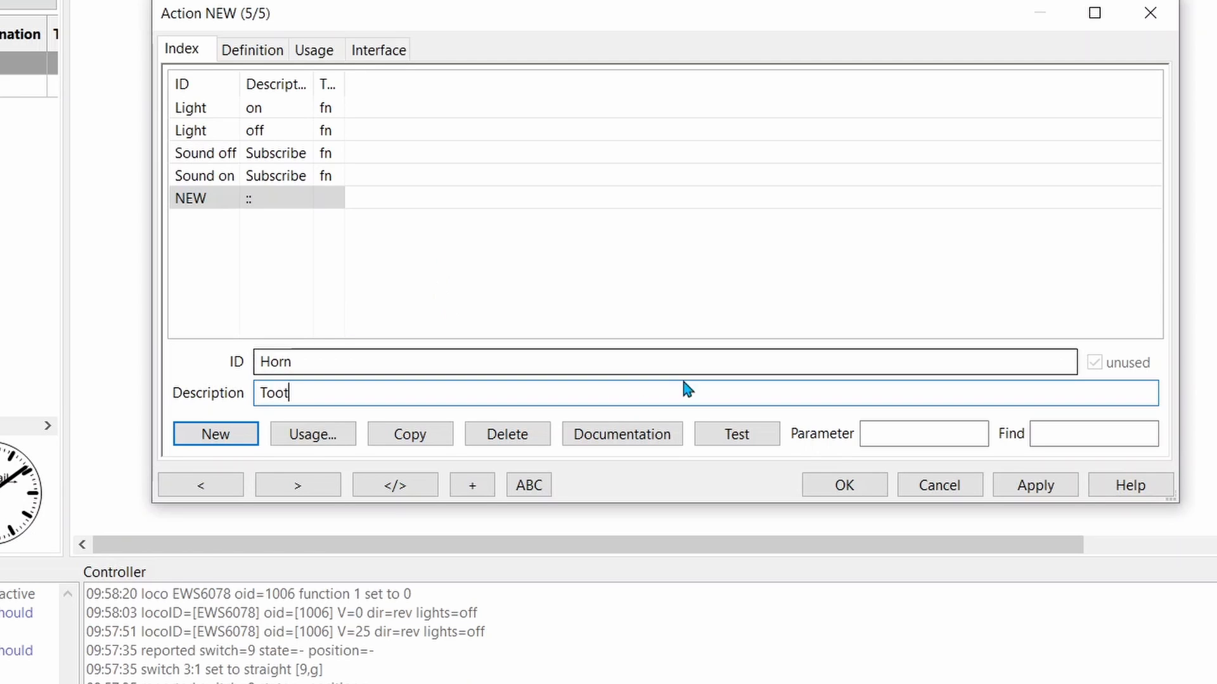
{"action": "left_click", "coordinate": [1029, 486]}
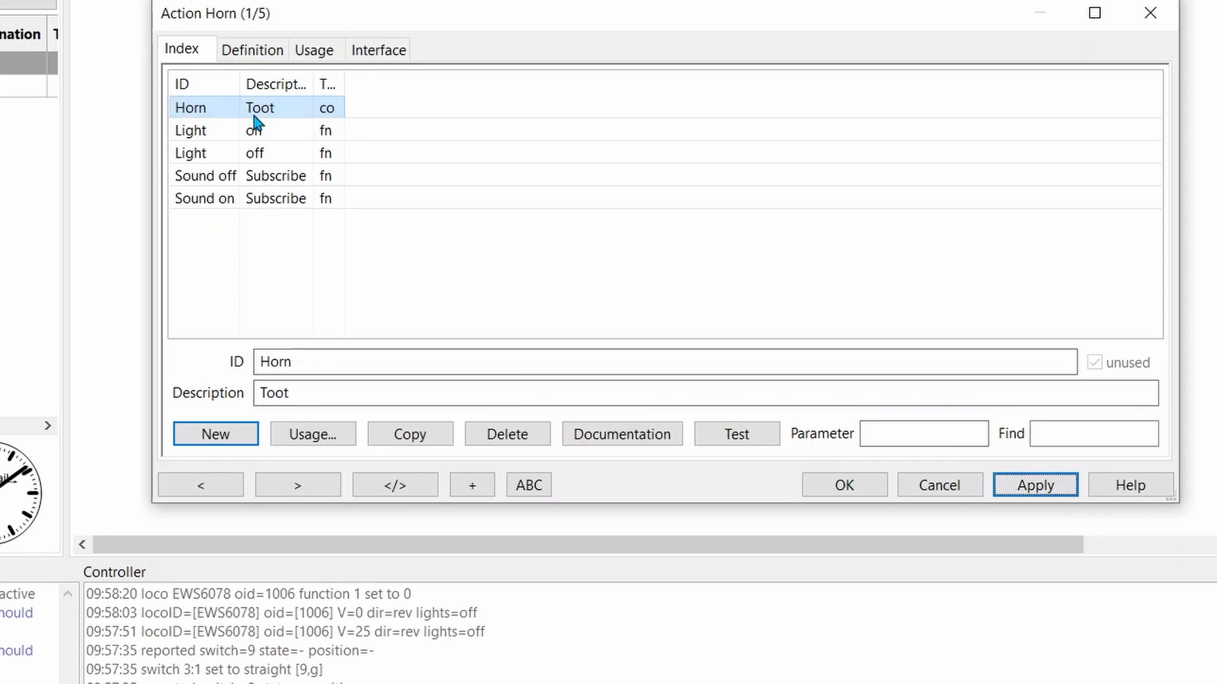
Define the Horn action as type Function for locomotive EWS6078
{"action": "left_click", "coordinate": [262, 53]}
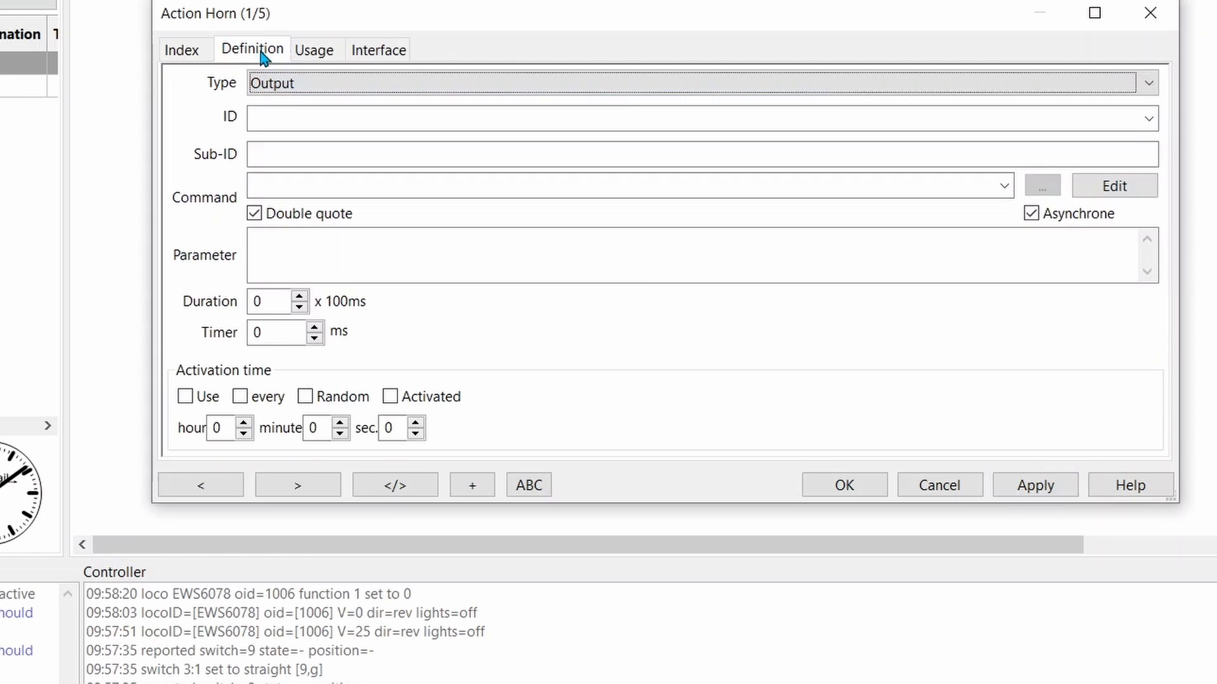
{"action": "left_click", "coordinate": [1150, 86]}
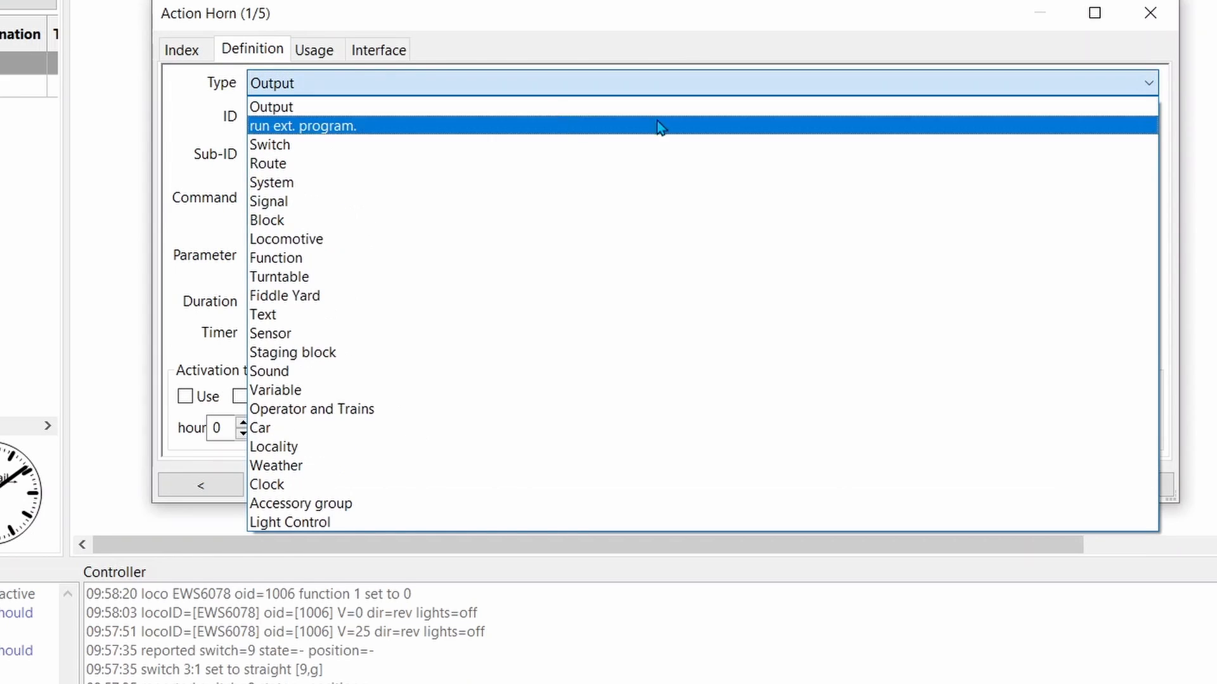
{"action": "left_click", "coordinate": [309, 262]}
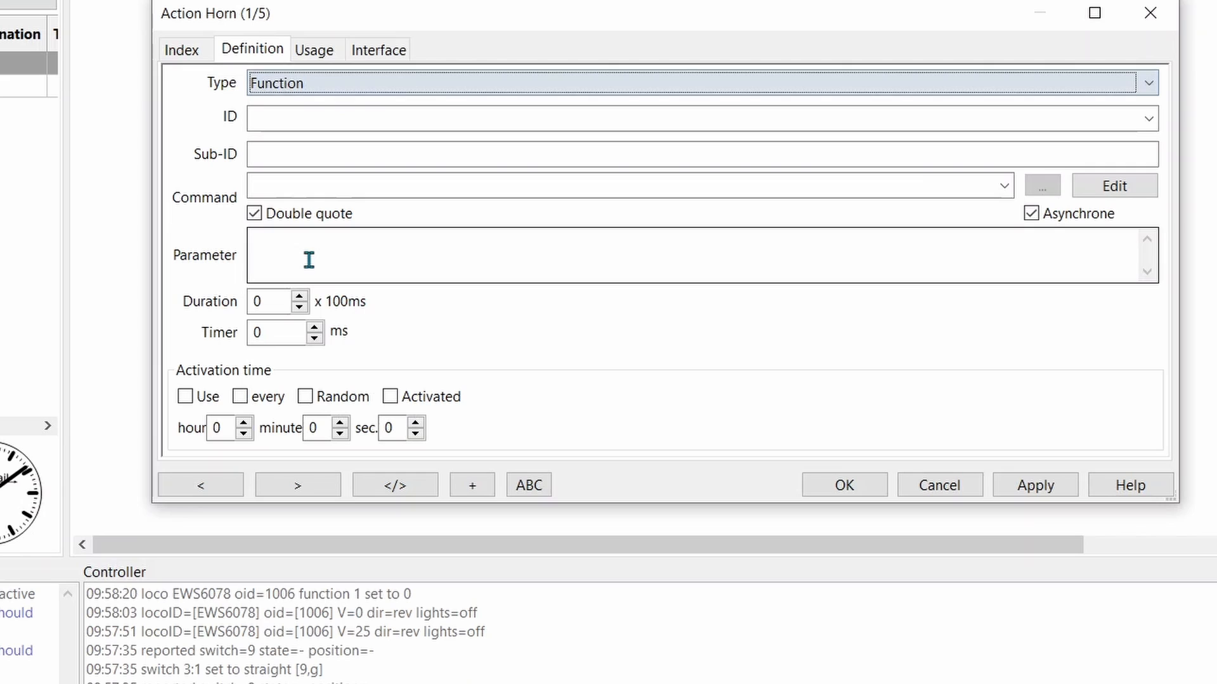
{"action": "left_click", "coordinate": [1148, 119]}
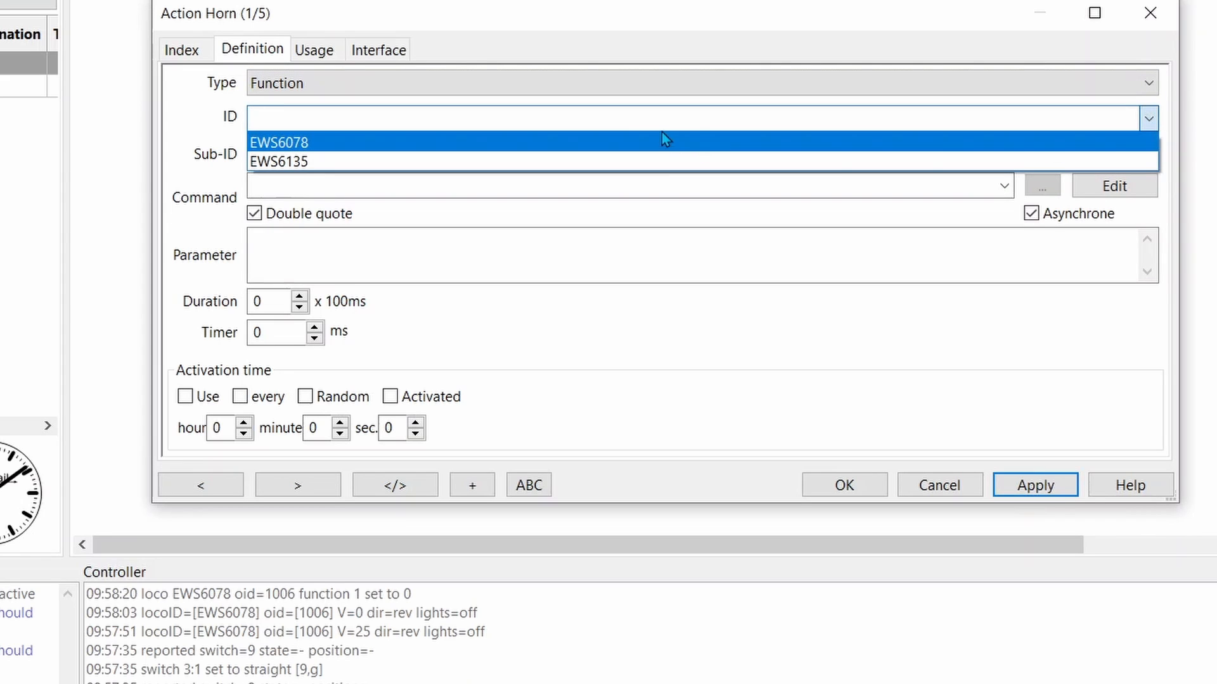
{"action": "left_click", "coordinate": [637, 143]}
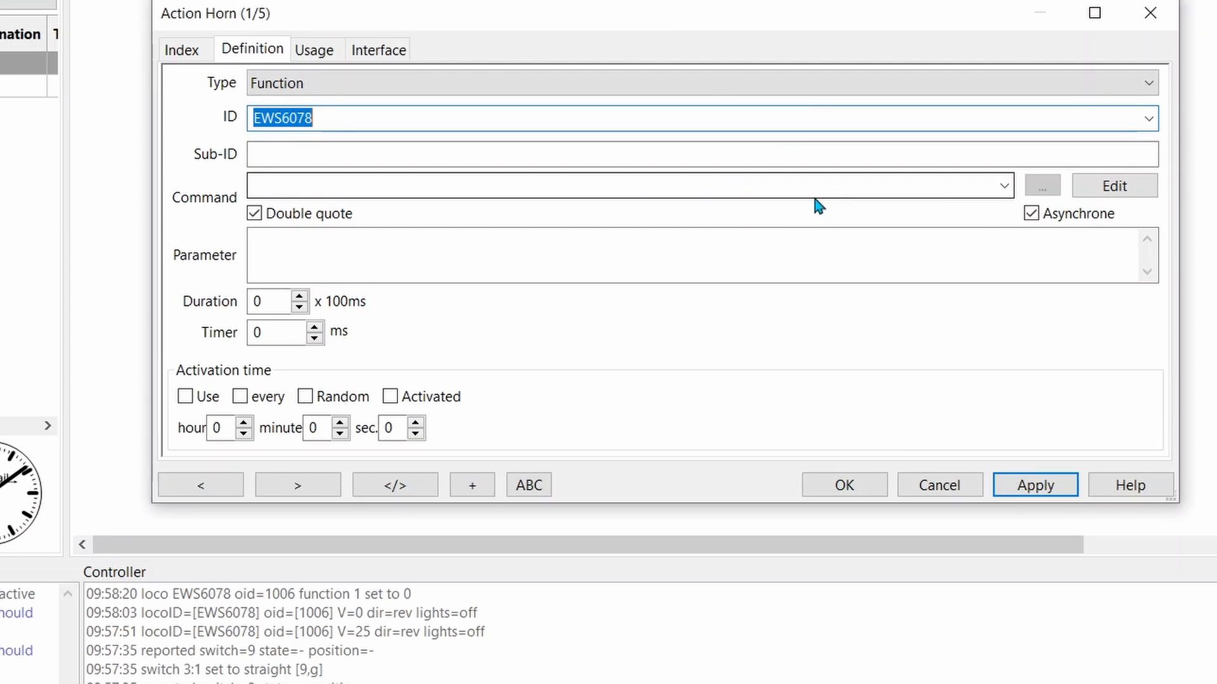
Set the Horn action's command to on and its parameter to 2
{"action": "left_click", "coordinate": [1004, 186]}
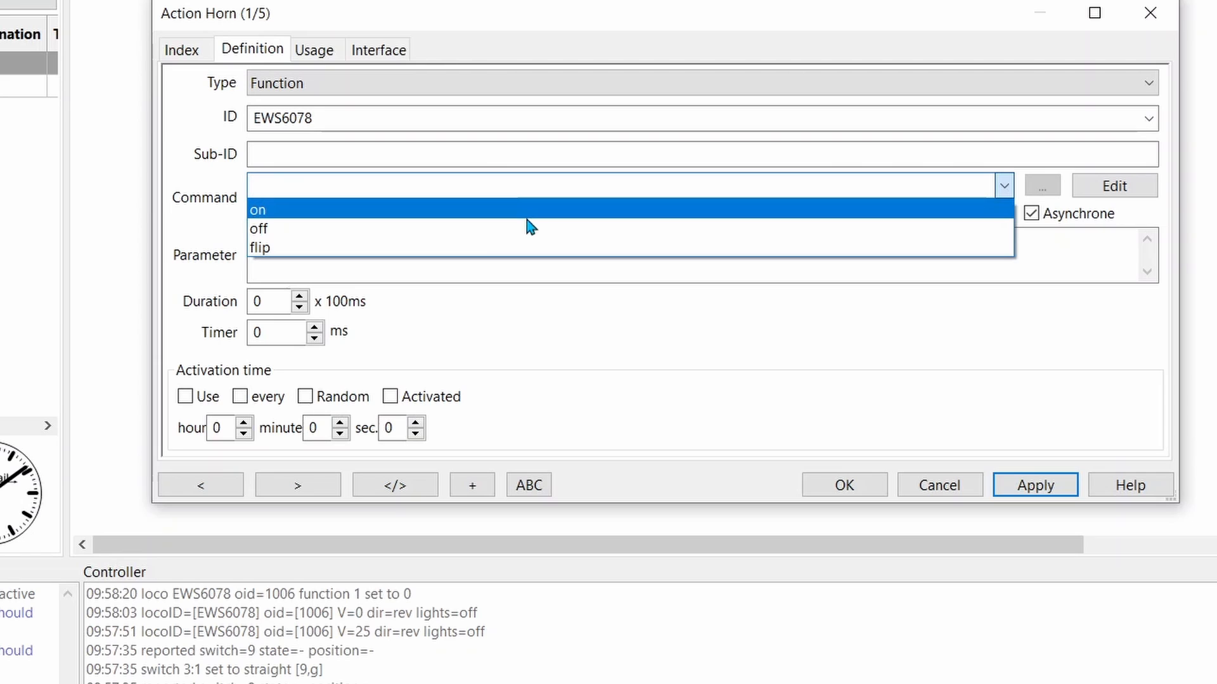
{"action": "left_click", "coordinate": [527, 219]}
{"action": "left_click", "coordinate": [455, 253]}
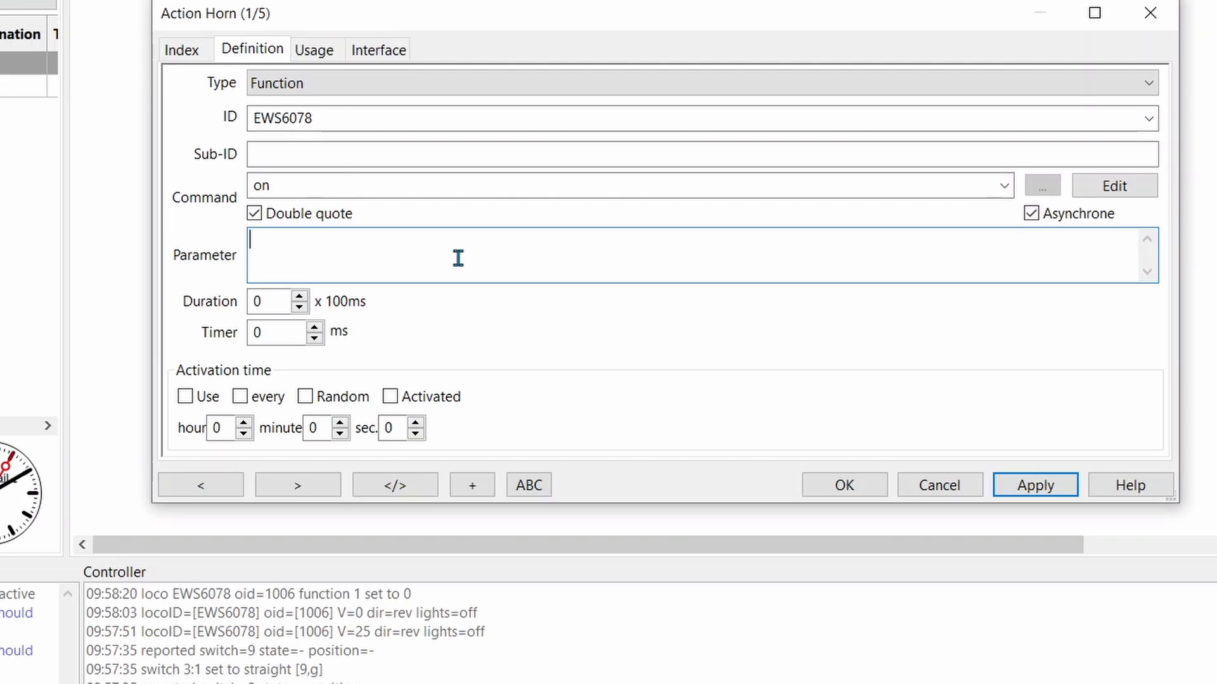
{"action": "type", "text": "2"}
Set the Horn action's duration to 5 x 100ms, apply it and close the Actions table
{"action": "left_click", "coordinate": [280, 300]}
{"action": "key", "text": "BackSpace"}
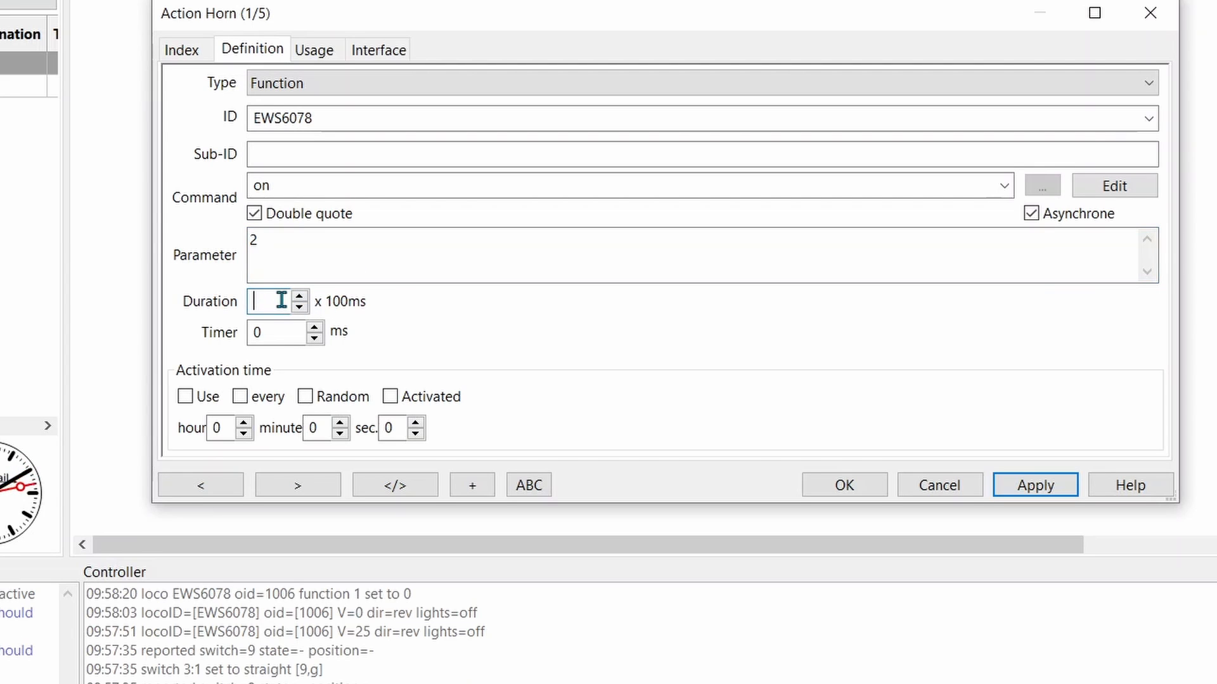
{"action": "type", "text": "5"}
{"action": "left_click", "coordinate": [1025, 488]}
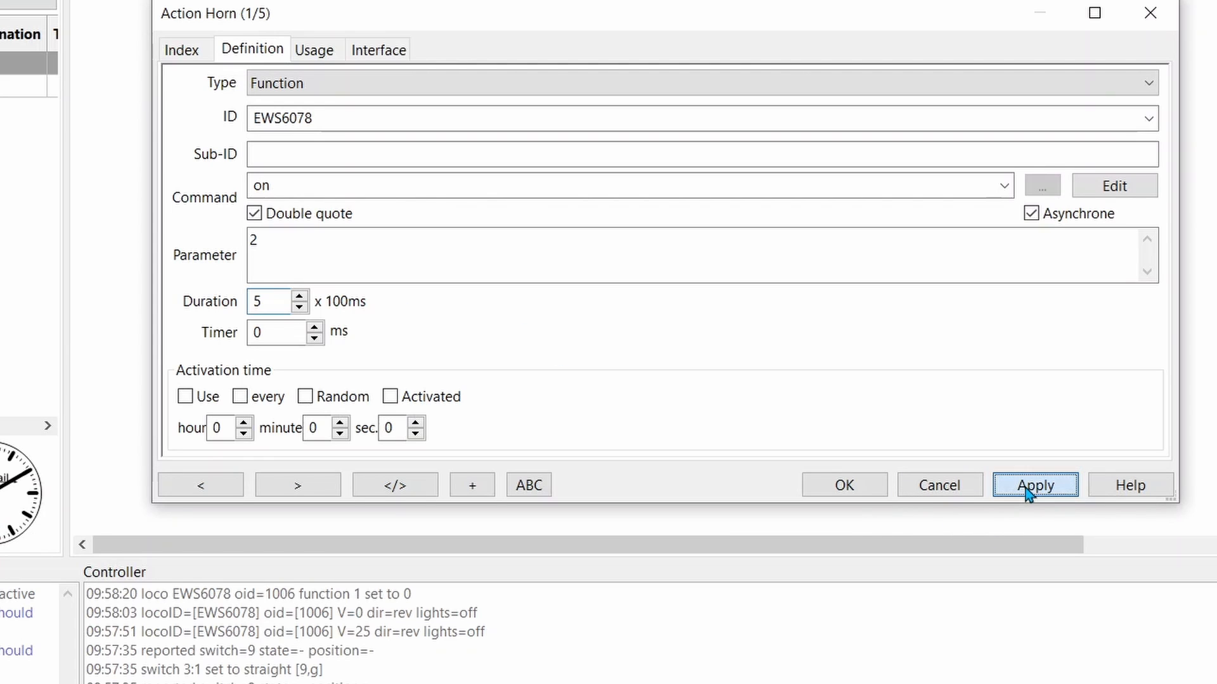
{"action": "left_click", "coordinate": [847, 491]}
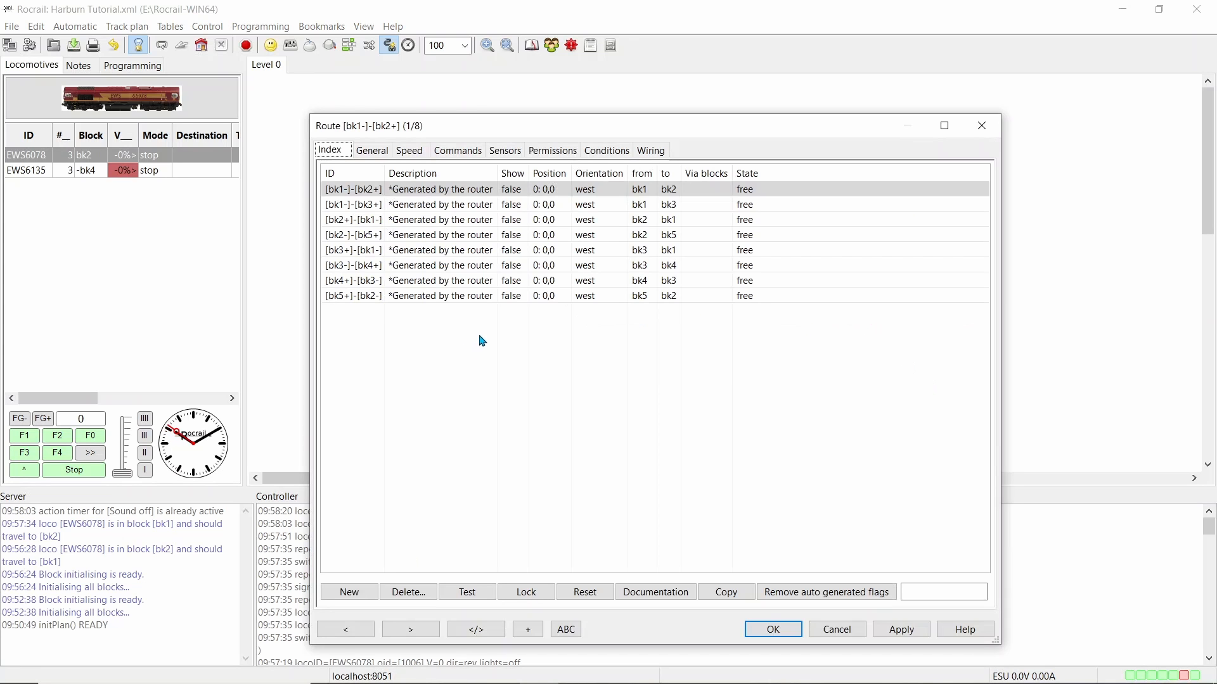
Select the route [bk2+]-[bk1-] in the Routes table and open its action control
{"action": "left_click", "coordinate": [365, 222]}
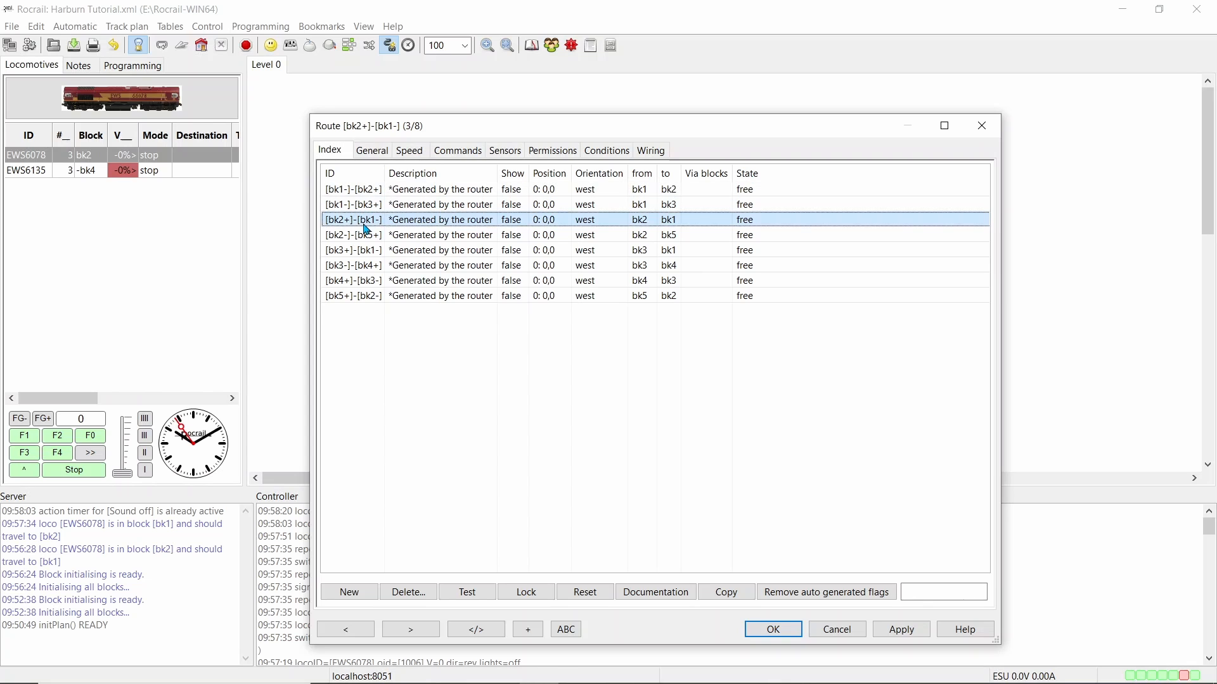
{"action": "left_click", "coordinate": [373, 151]}
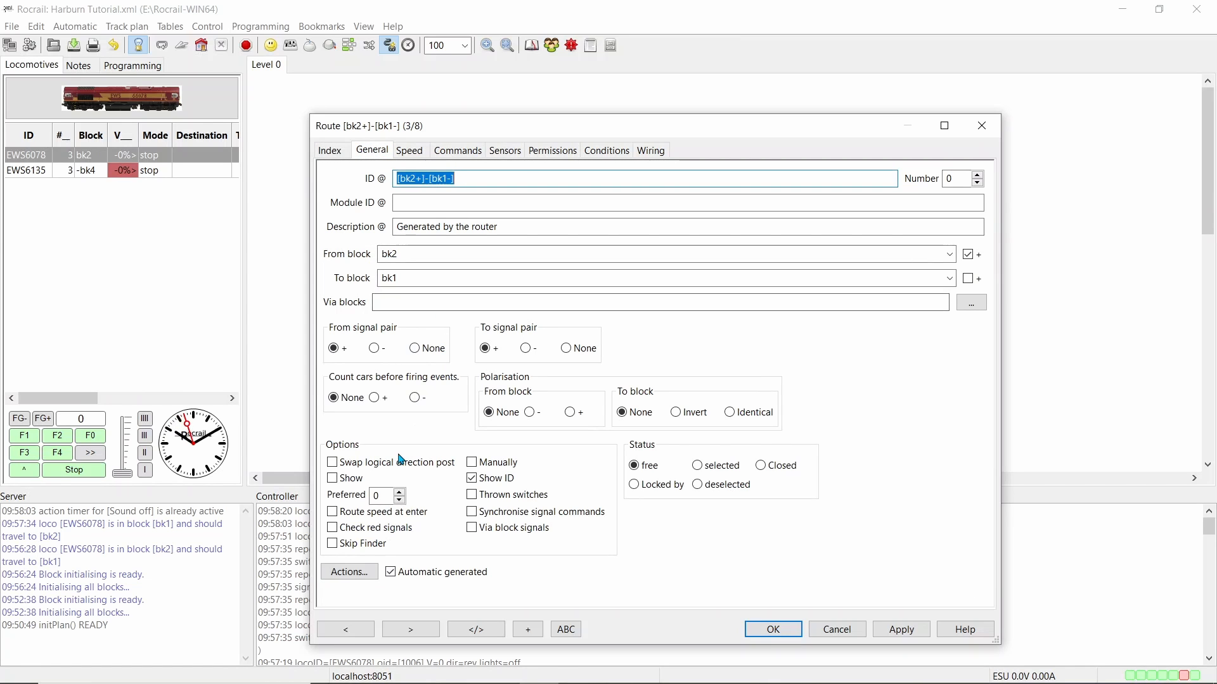
{"action": "left_click", "coordinate": [364, 578]}
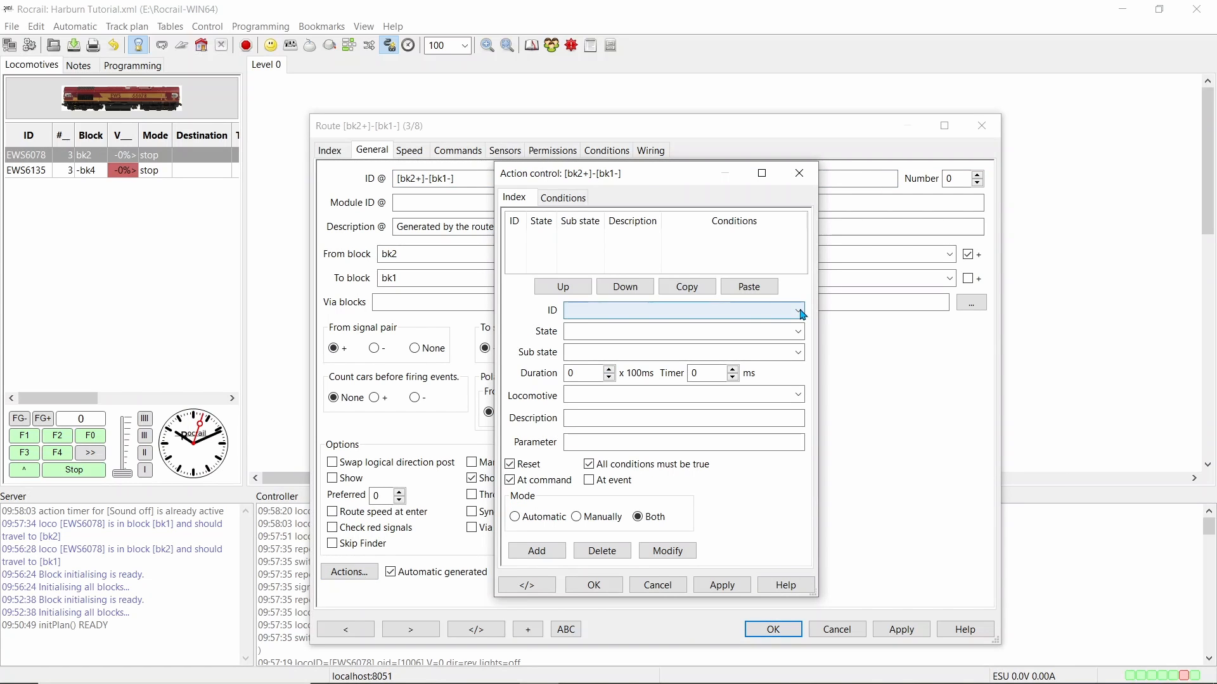
Add the Sound on action to the route for locomotive EWS6078, leaving the state empty
{"action": "left_click", "coordinate": [800, 310]}
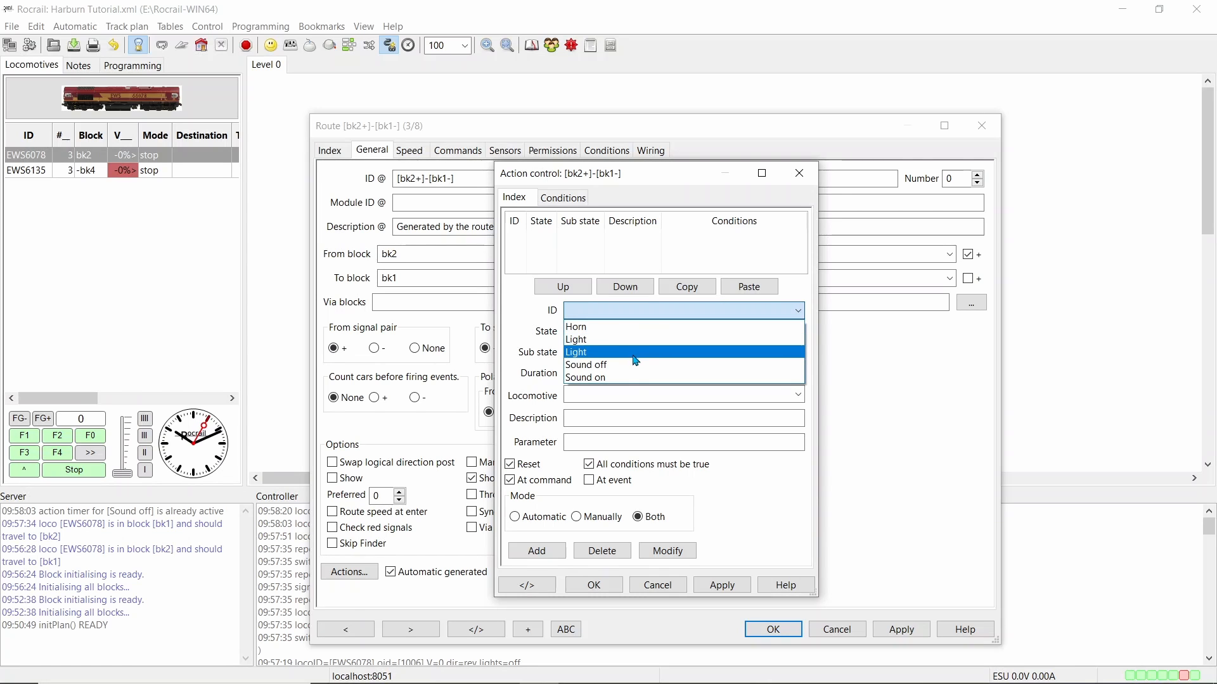
{"action": "left_click", "coordinate": [626, 379]}
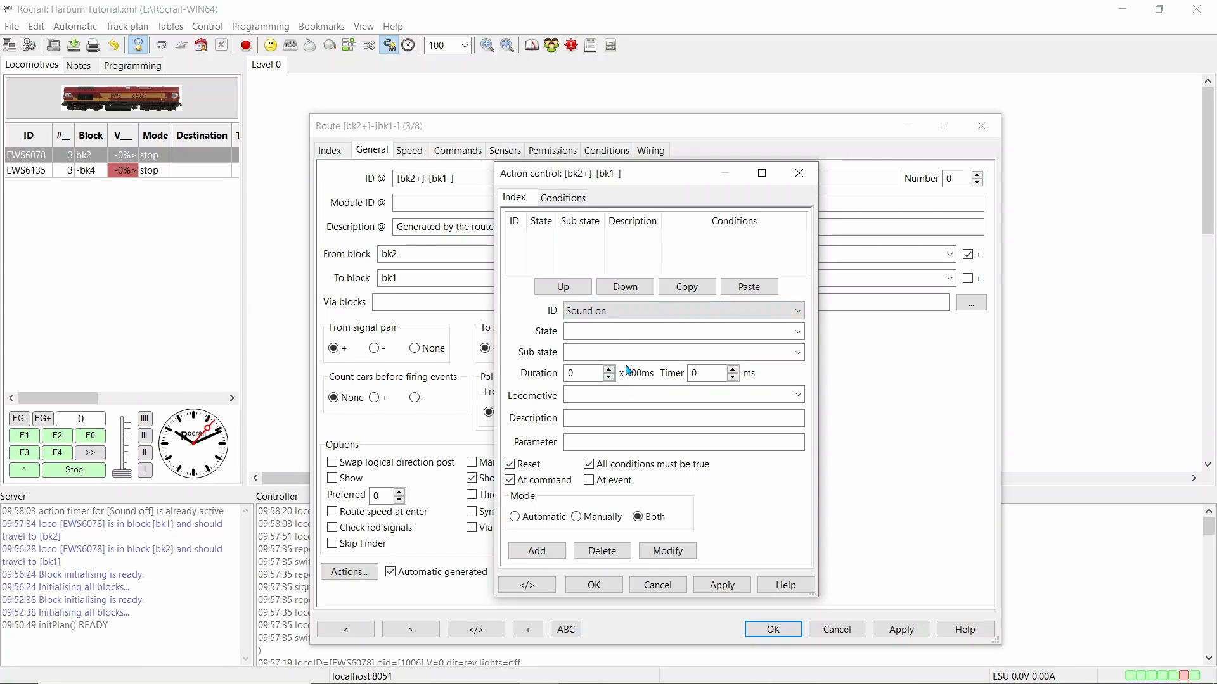
{"action": "left_click", "coordinate": [797, 332]}
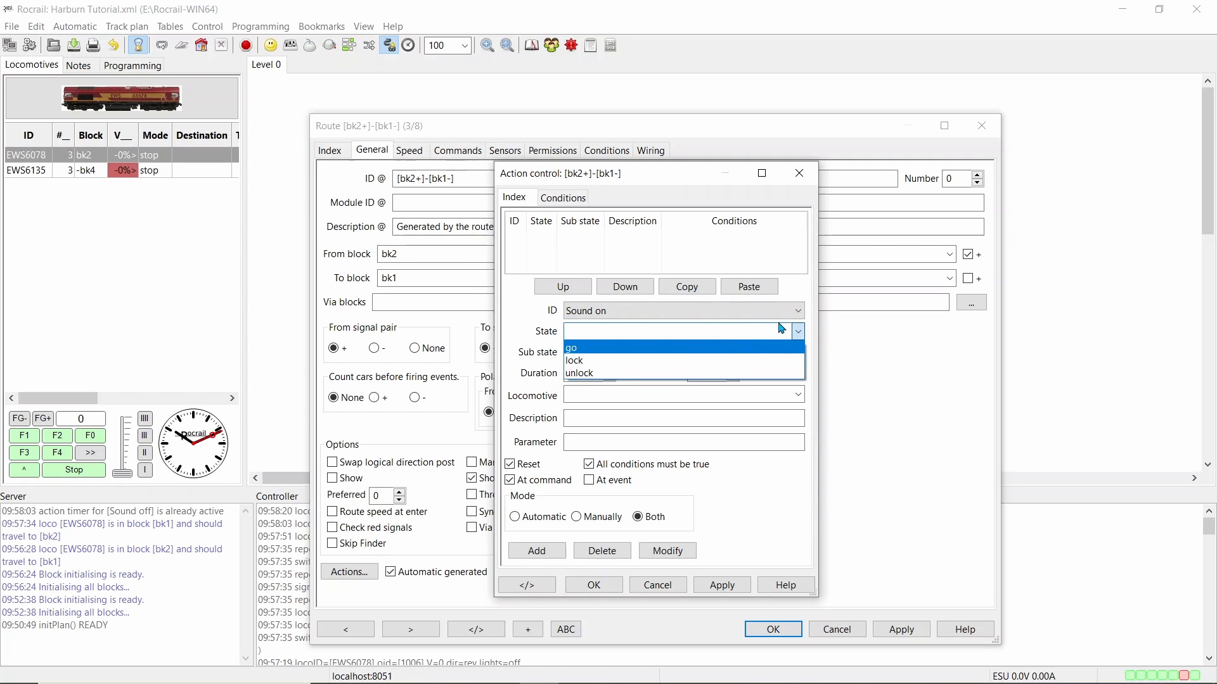
{"action": "left_click", "coordinate": [795, 331]}
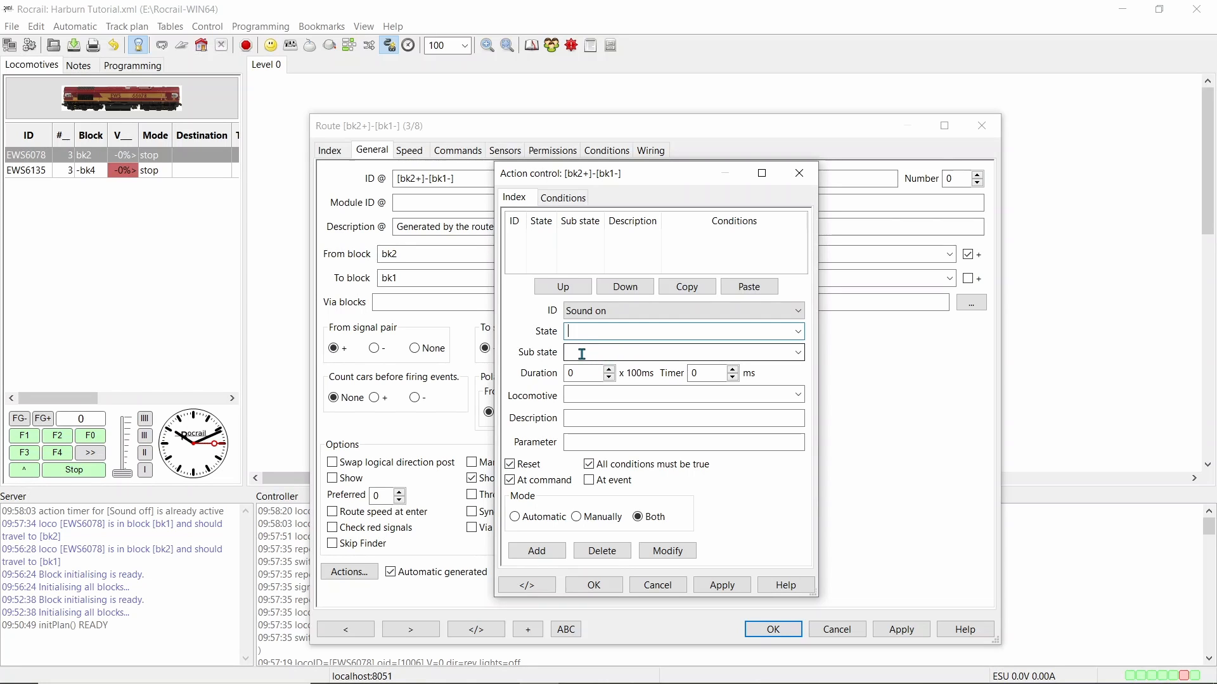
{"action": "left_click", "coordinate": [797, 395]}
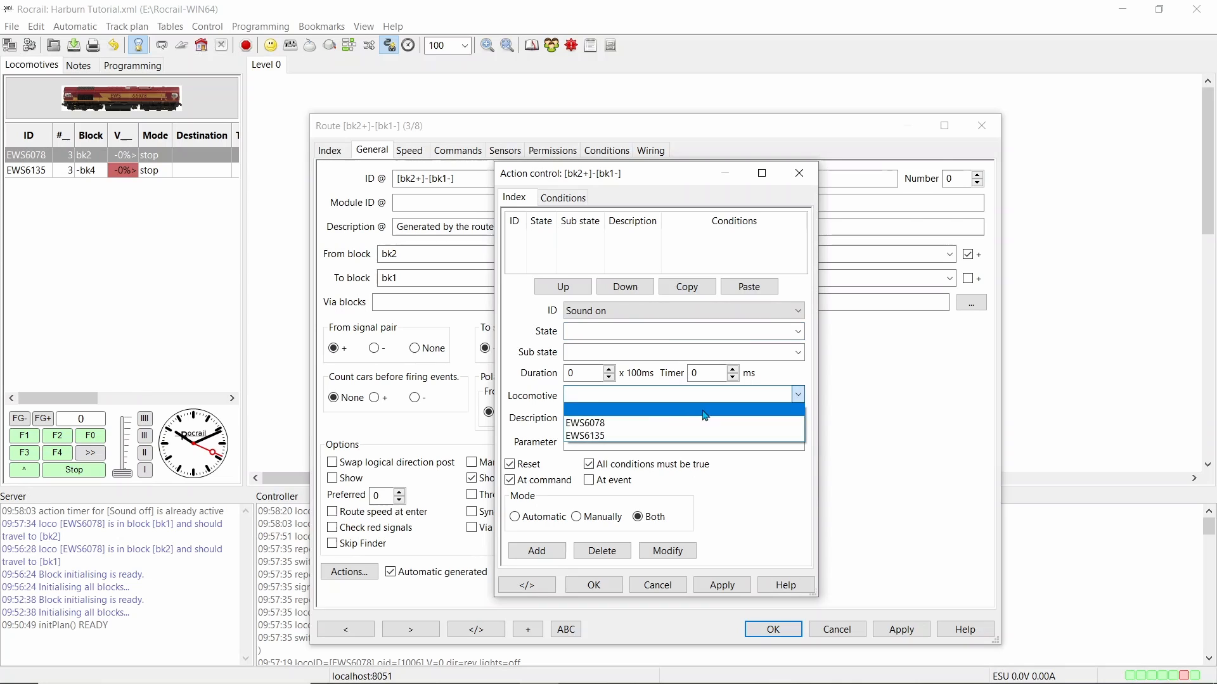
{"action": "left_click", "coordinate": [659, 423]}
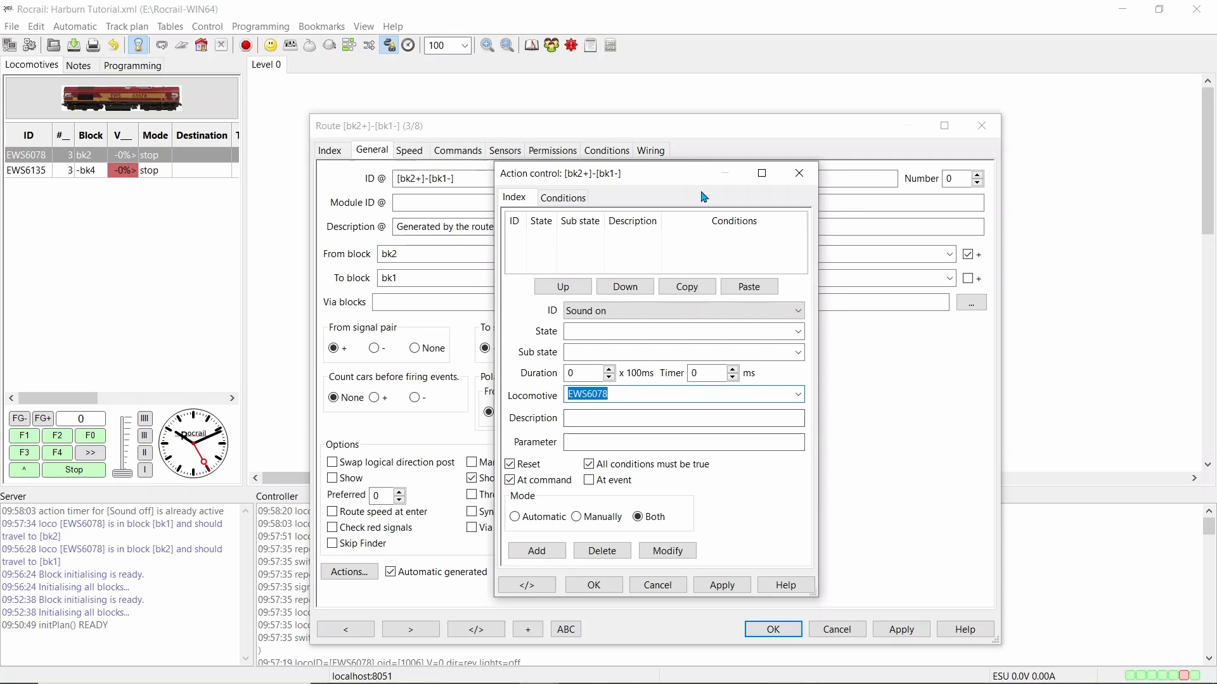
{"action": "left_click_drag", "start_coordinate": [701, 182], "coordinate": [700, 148]}
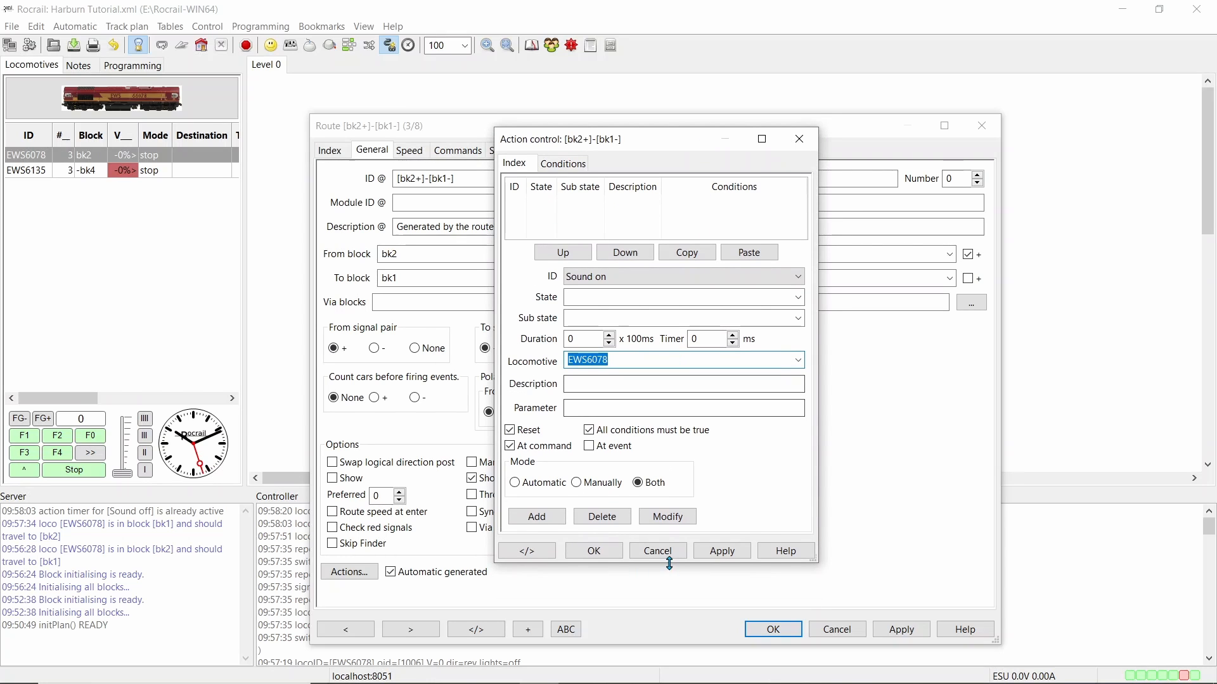
{"action": "left_click_drag", "start_coordinate": [662, 565], "coordinate": [662, 589]}
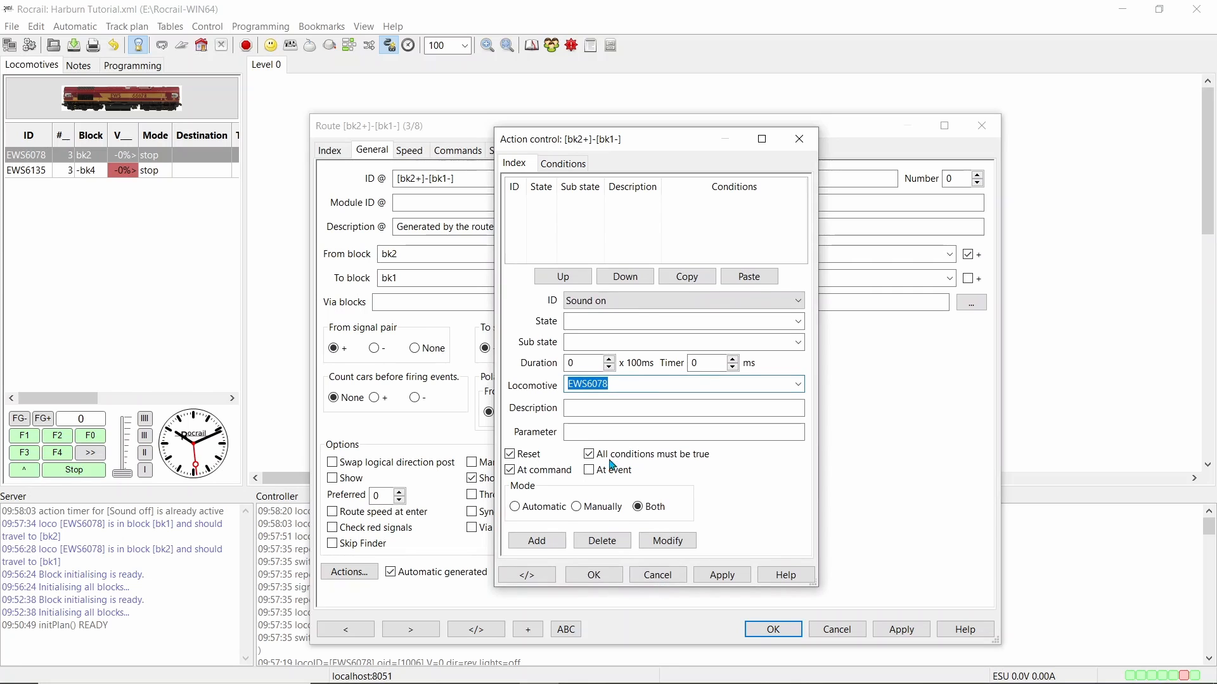
{"action": "left_click", "coordinate": [536, 540]}
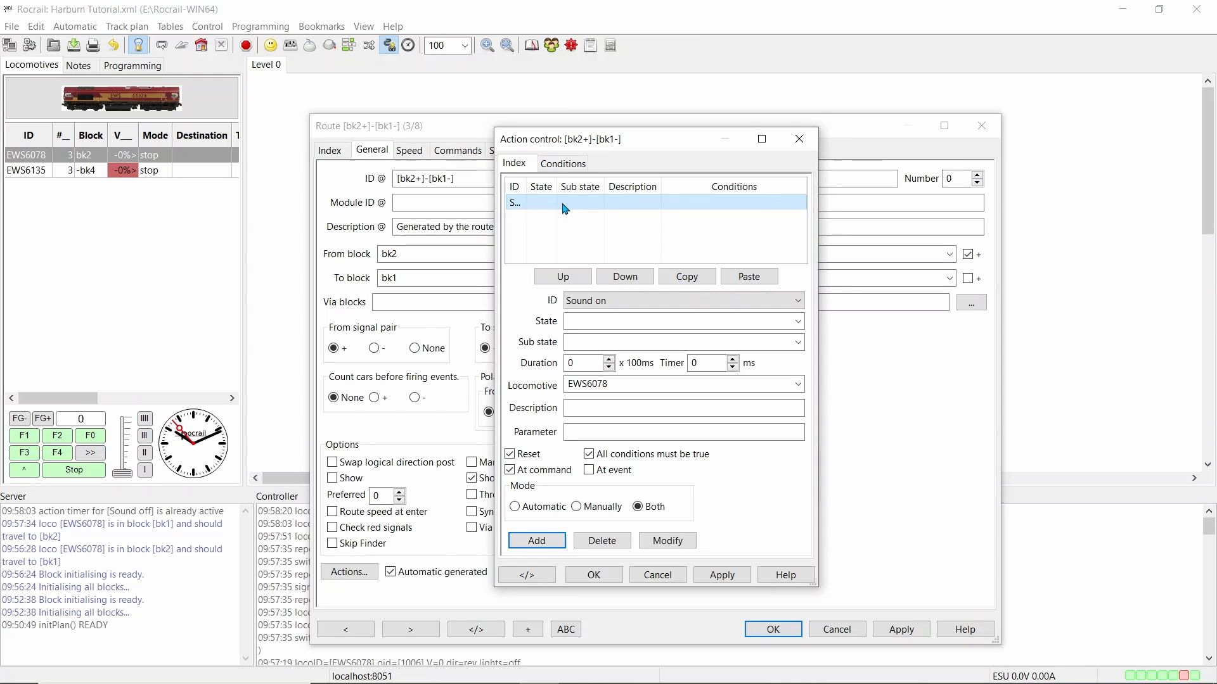
Add a condition of type Loco with ID EWS6078 to the route's Sound on action and save it
{"action": "left_click", "coordinate": [563, 166]}
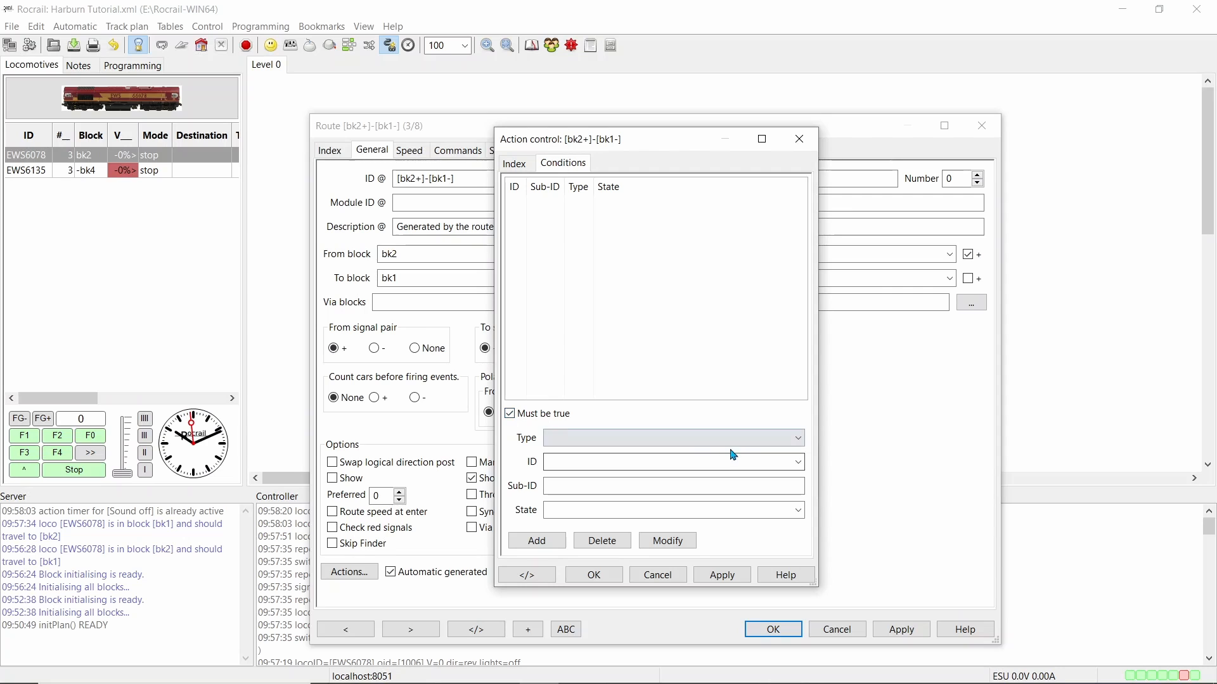
{"action": "left_click", "coordinate": [797, 442]}
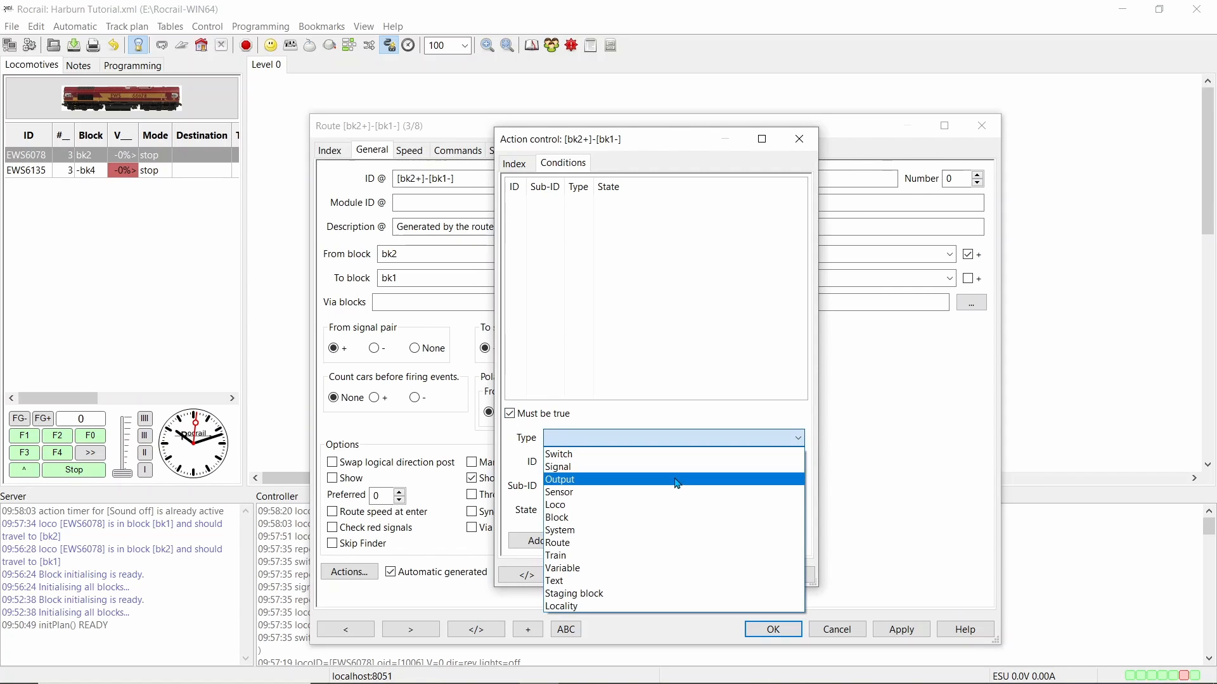
{"action": "left_click", "coordinate": [687, 507]}
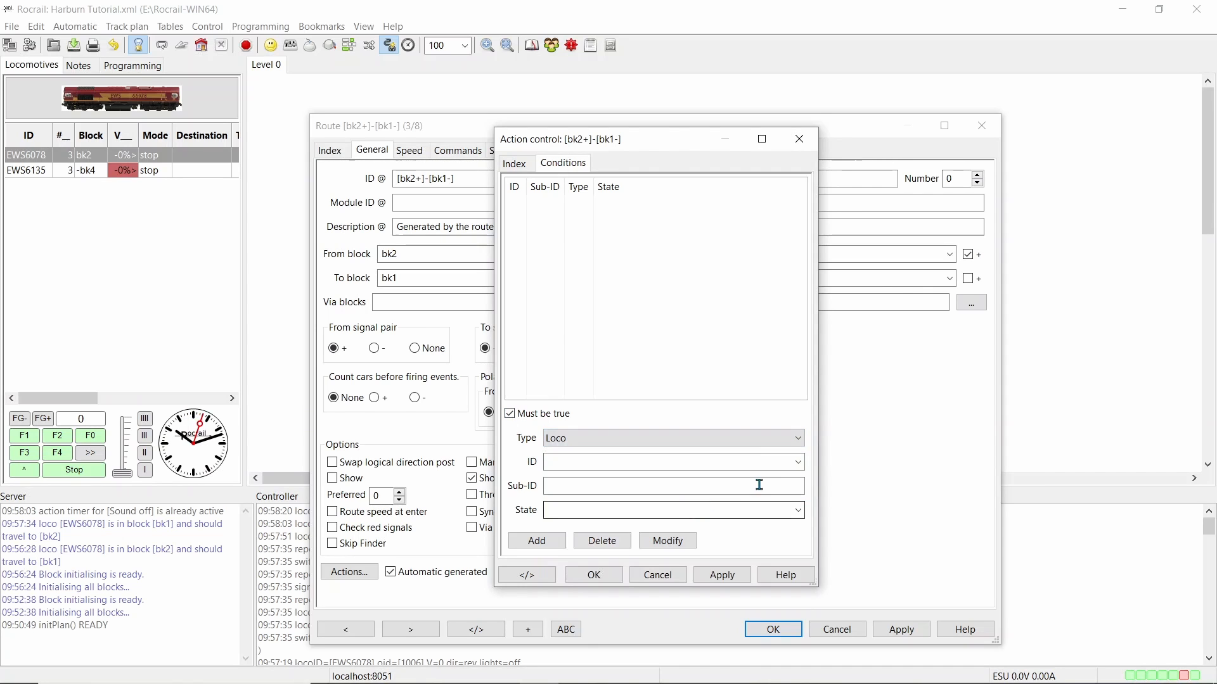
{"action": "left_click", "coordinate": [797, 462]}
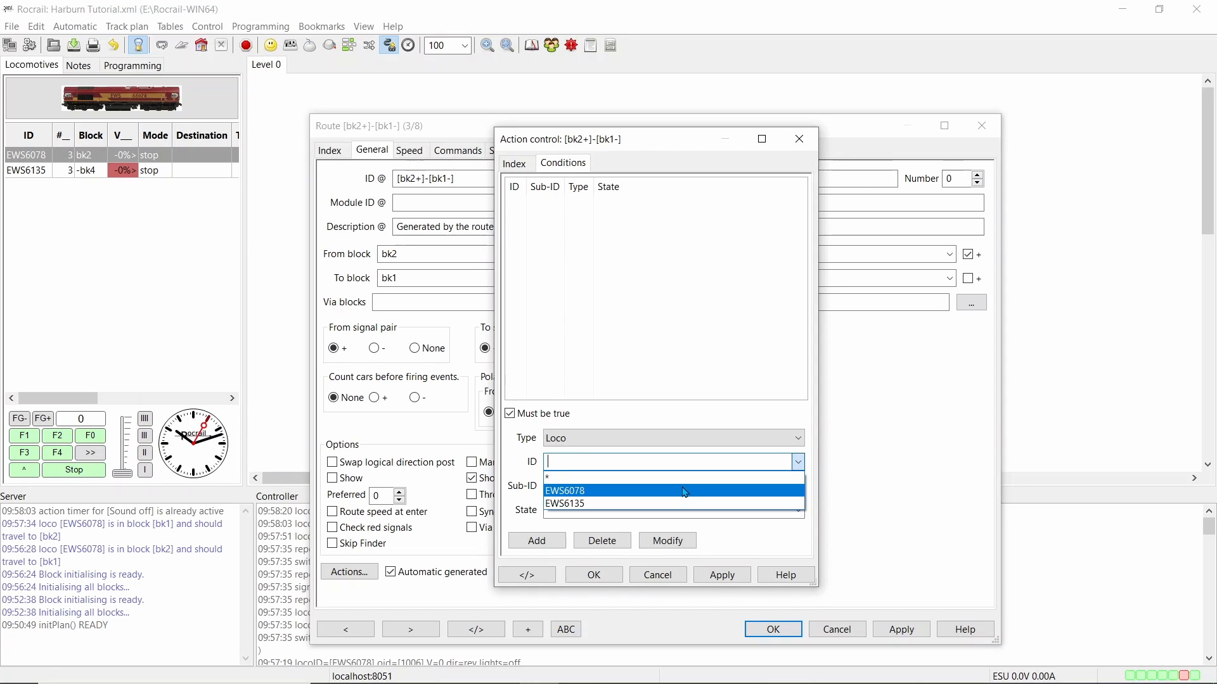
{"action": "left_click", "coordinate": [685, 491]}
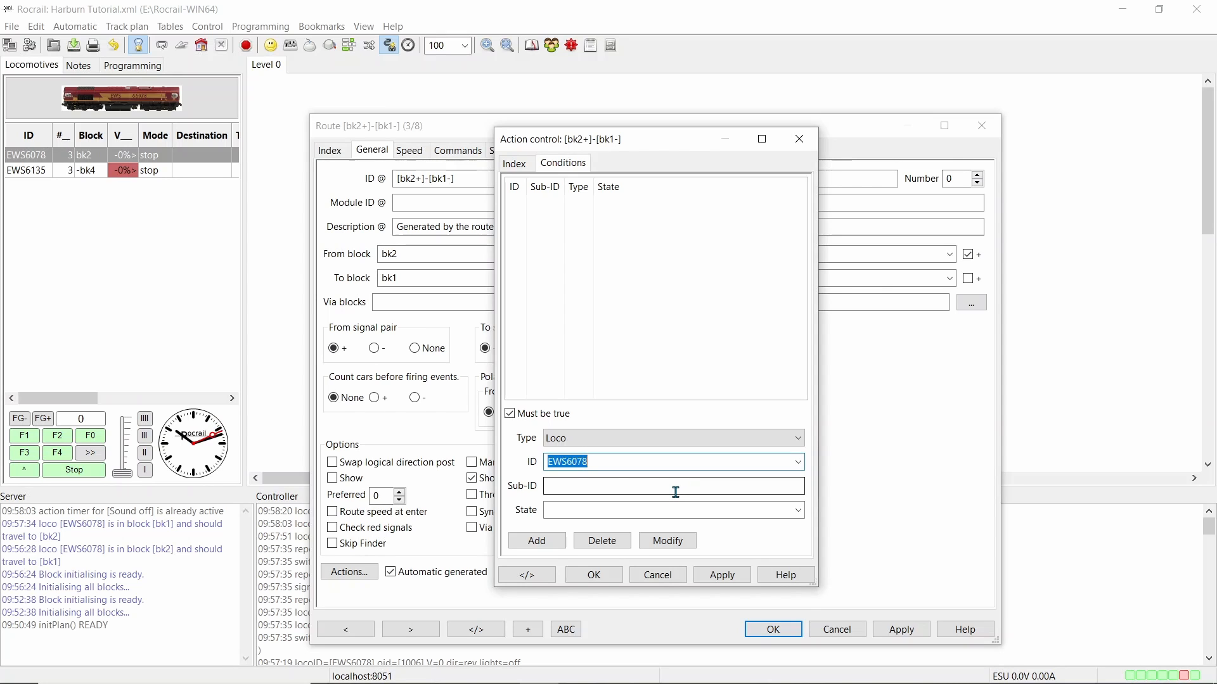
{"action": "left_click", "coordinate": [548, 543]}
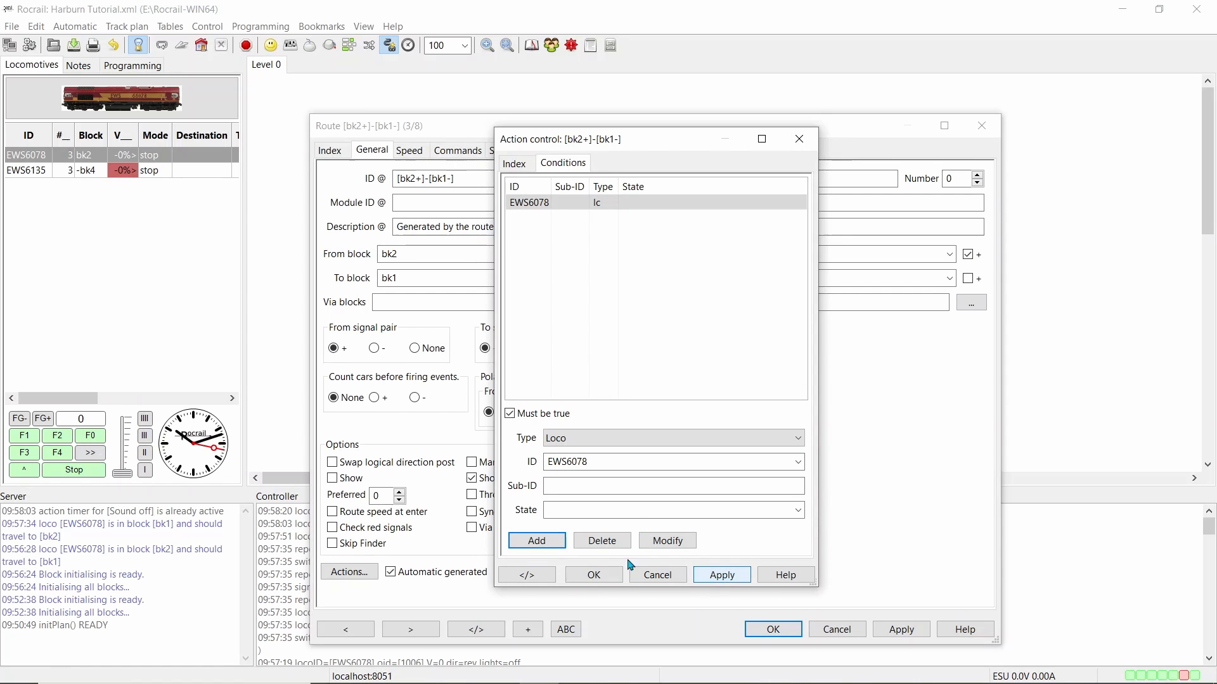
{"action": "left_click", "coordinate": [595, 575]}
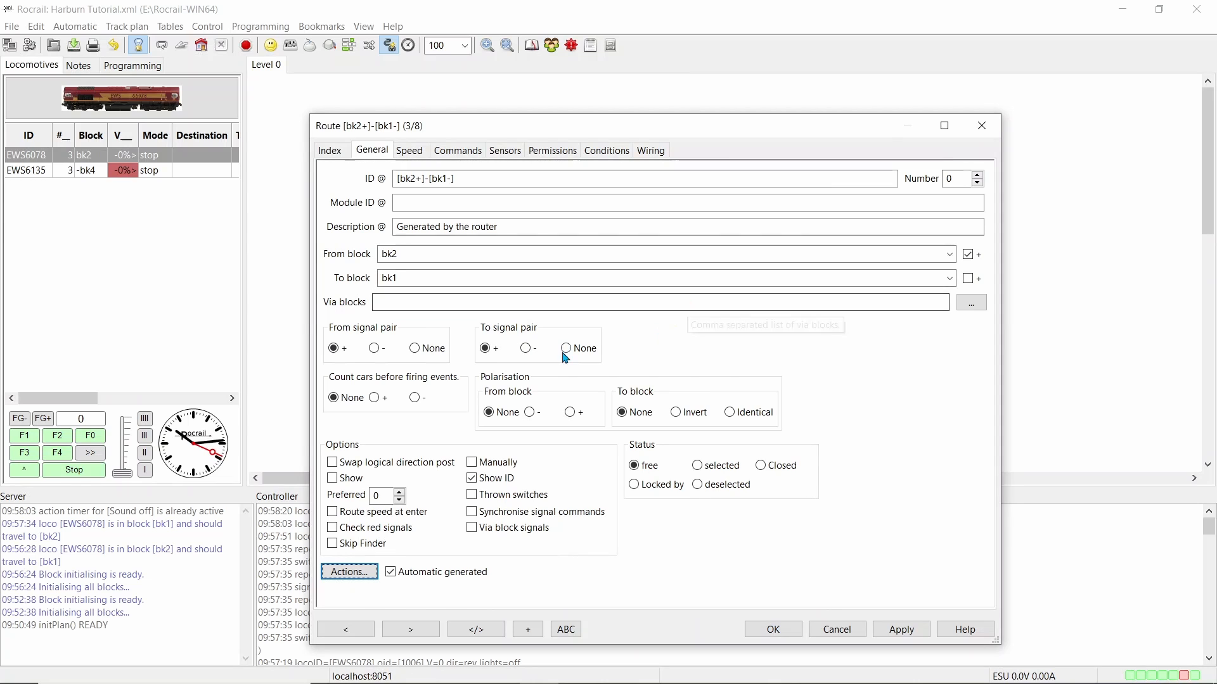
Reopen the route's action control, add the Light on action for EWS6078 and select the new entry
{"action": "left_click", "coordinate": [355, 573]}
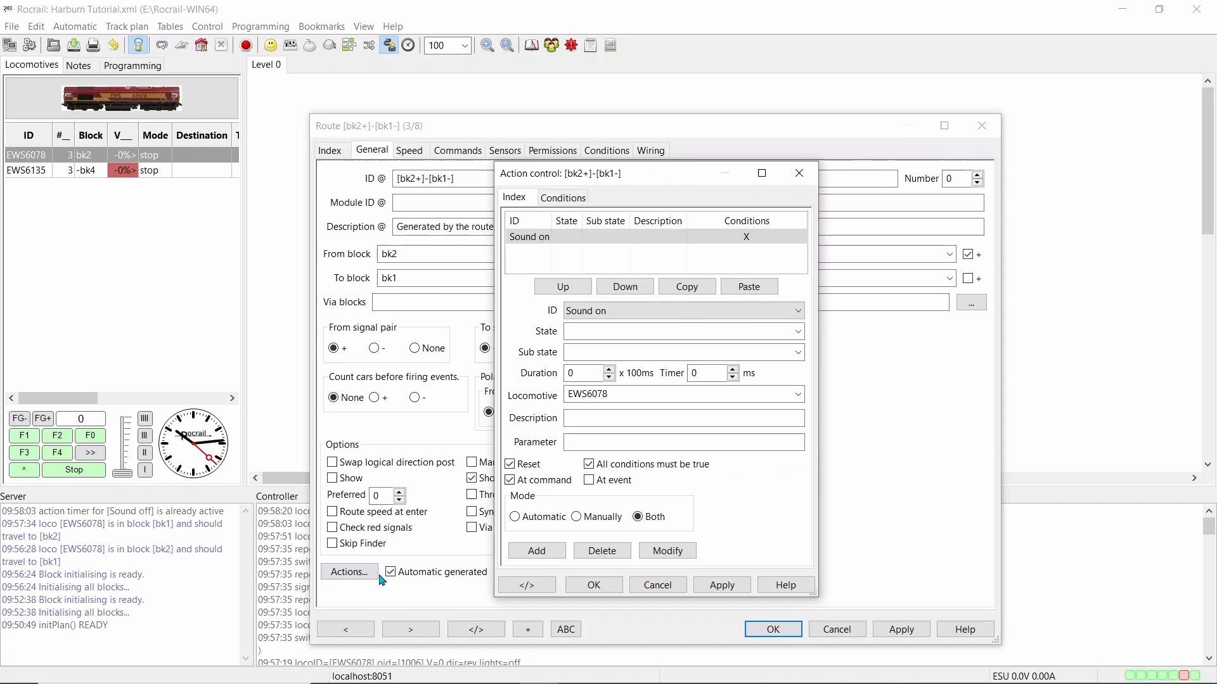
{"action": "left_click", "coordinate": [803, 312]}
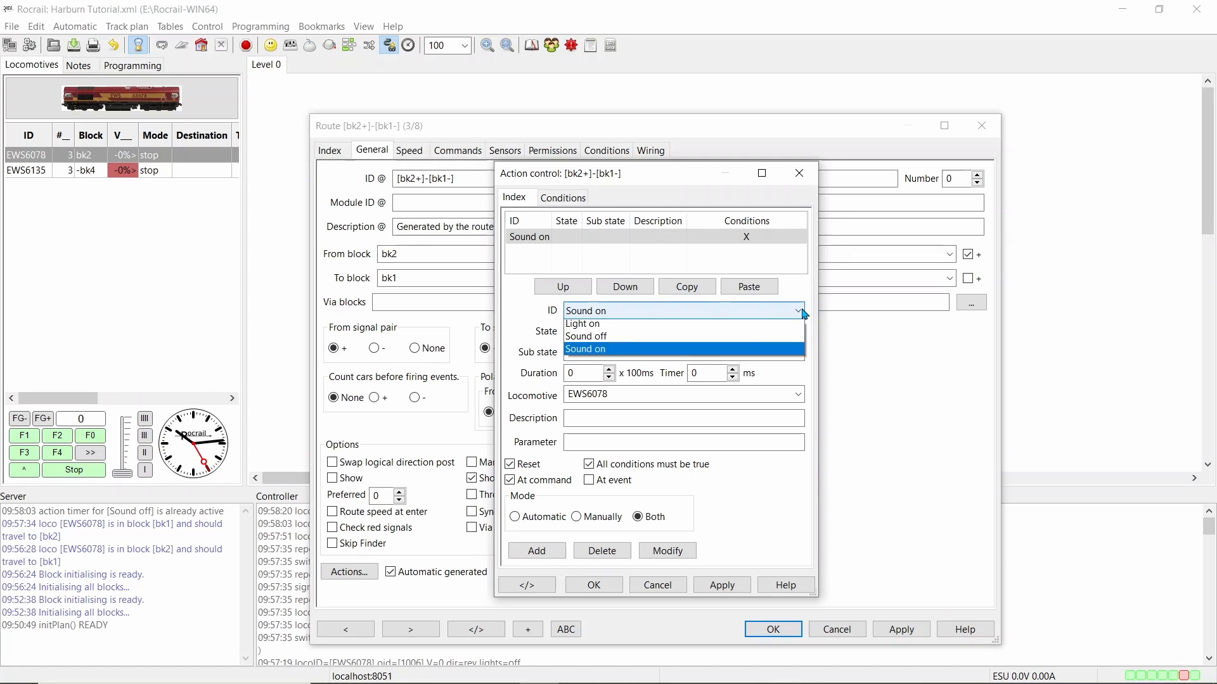
{"action": "left_click", "coordinate": [625, 350]}
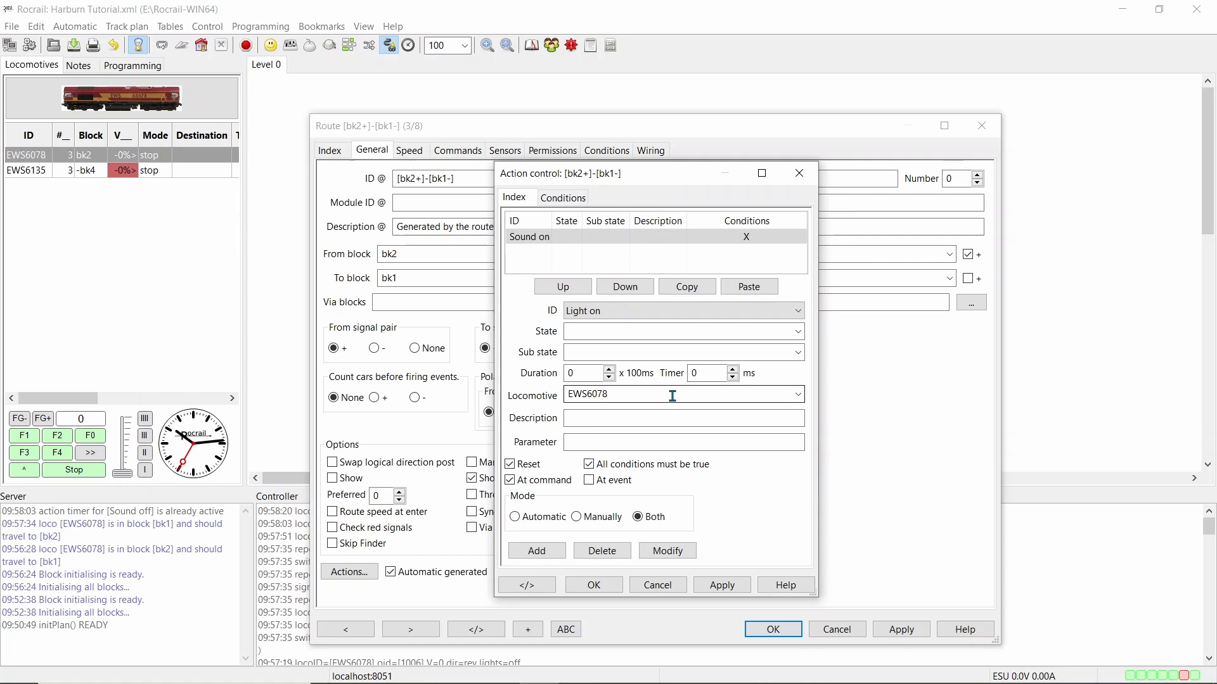
{"action": "left_click", "coordinate": [540, 552]}
{"action": "left_click", "coordinate": [545, 239]}
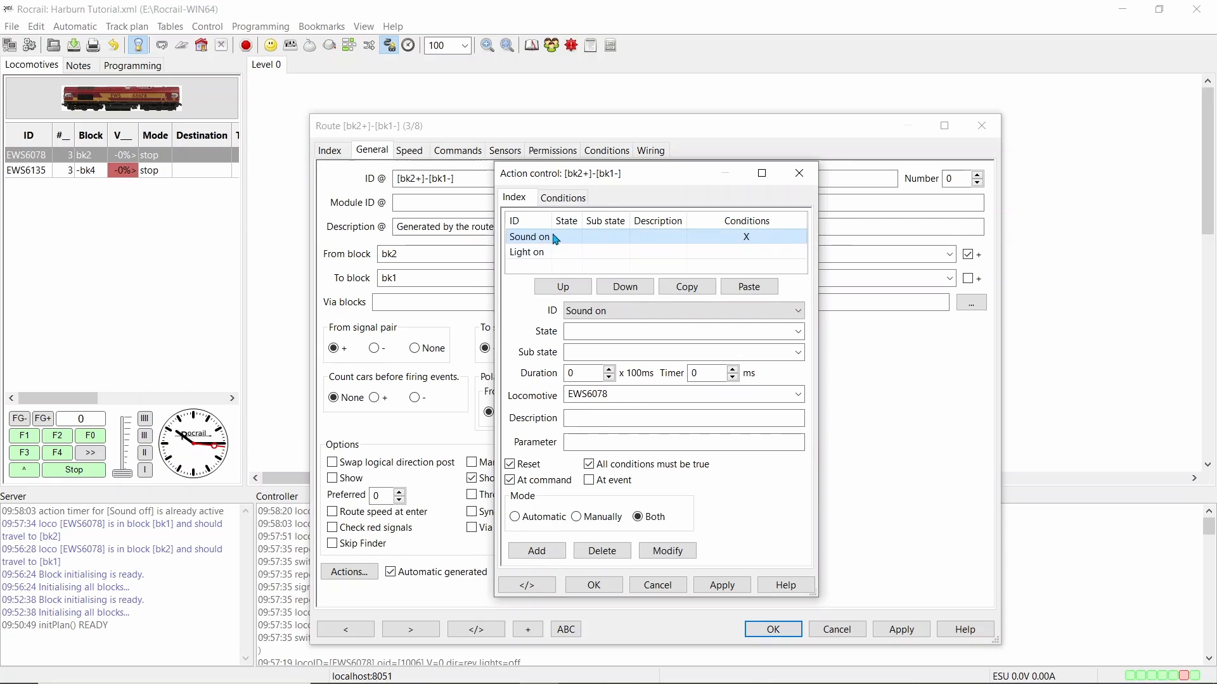
{"action": "left_click", "coordinate": [546, 252]}
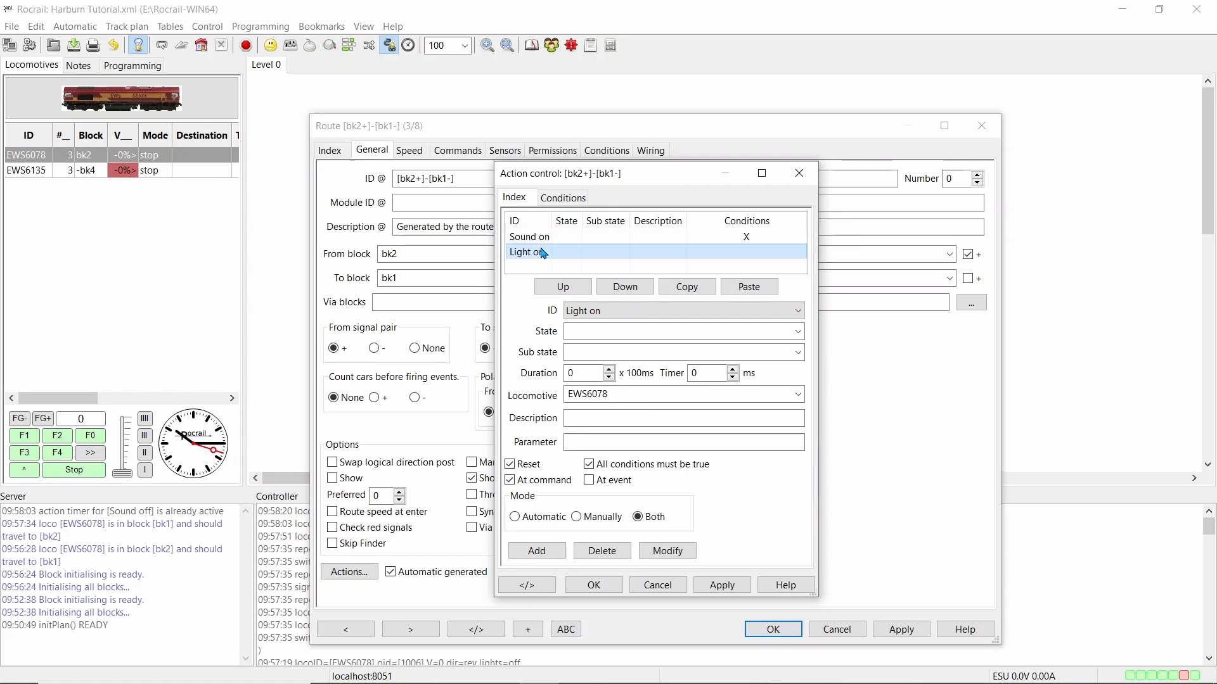
Add a Loco condition with ID EWS6078 to the route's Light on action, save it and close the route properties
{"action": "left_click", "coordinate": [564, 197]}
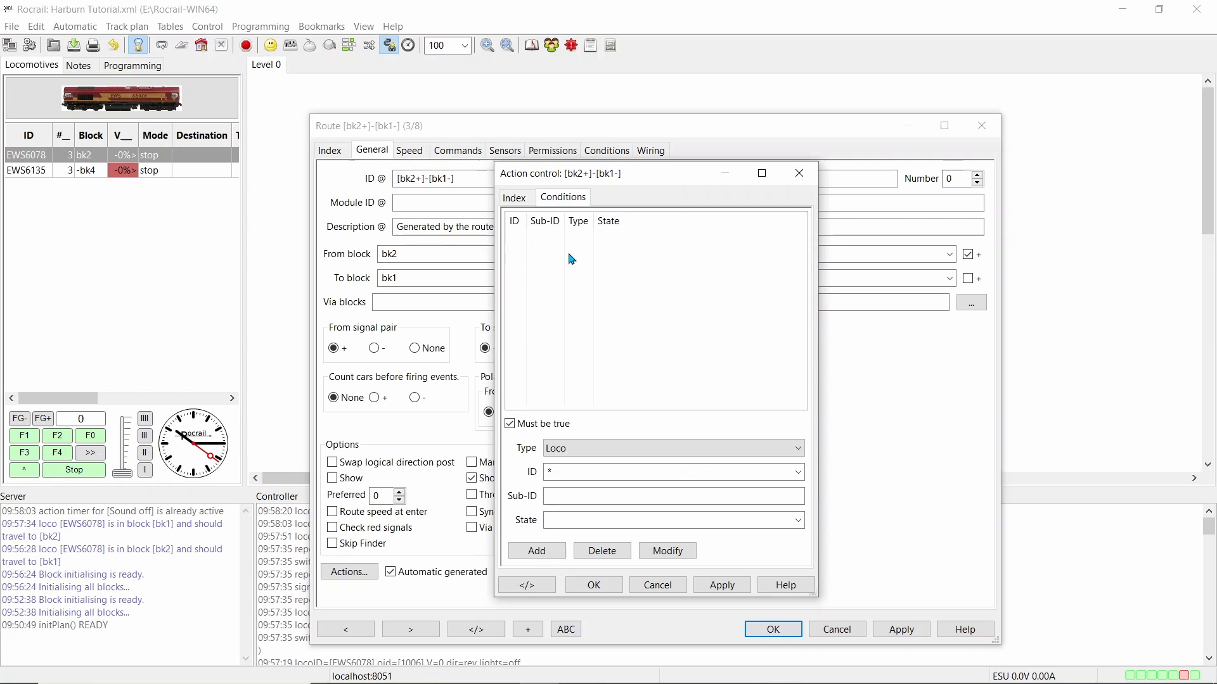
{"action": "left_click", "coordinate": [792, 453]}
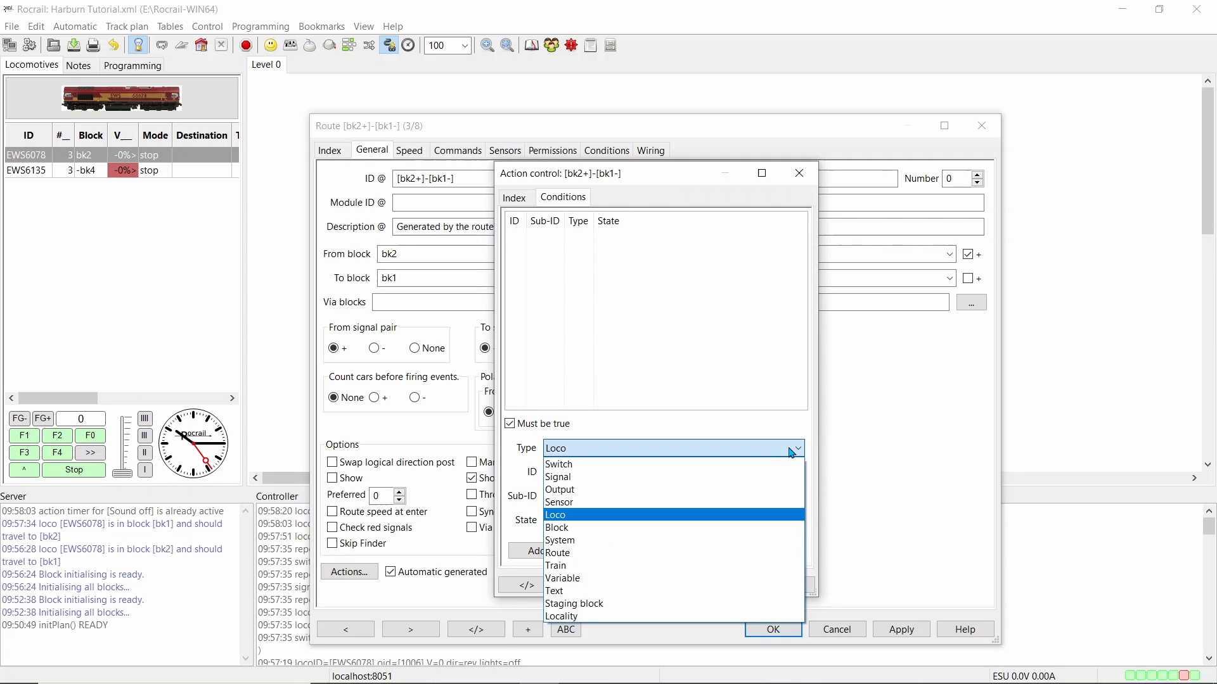
{"action": "left_click", "coordinate": [611, 516]}
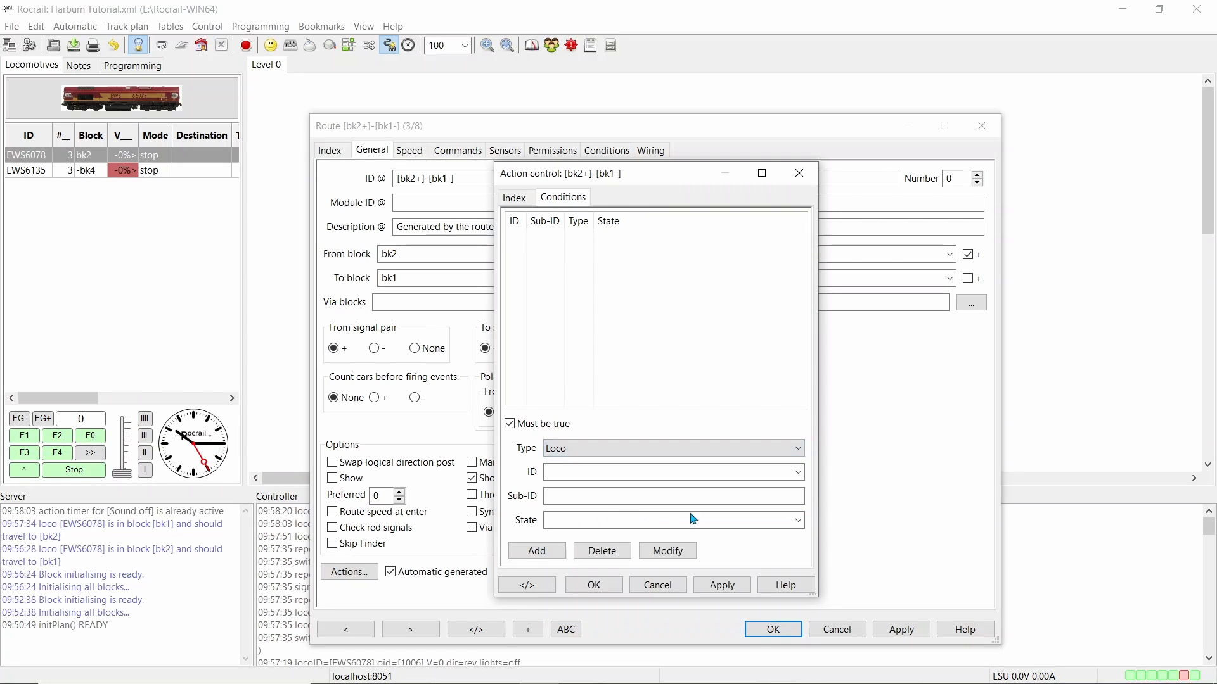
{"action": "left_click", "coordinate": [798, 472]}
{"action": "left_click", "coordinate": [624, 501]}
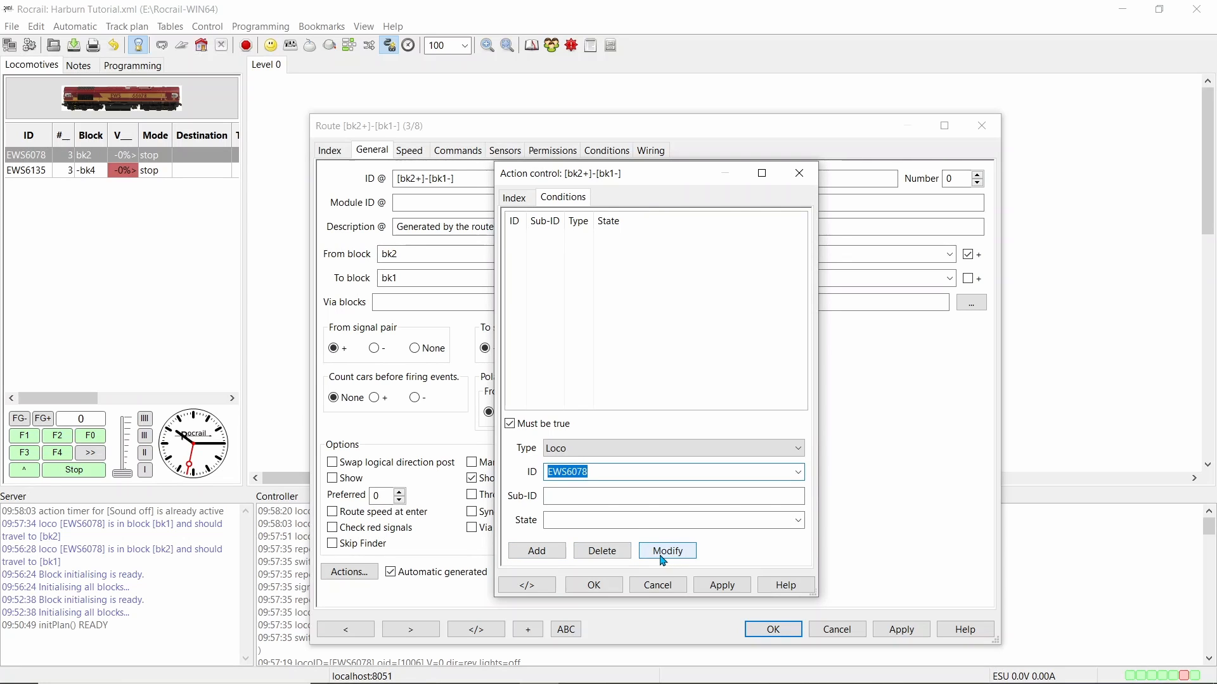
{"action": "left_click", "coordinate": [537, 552]}
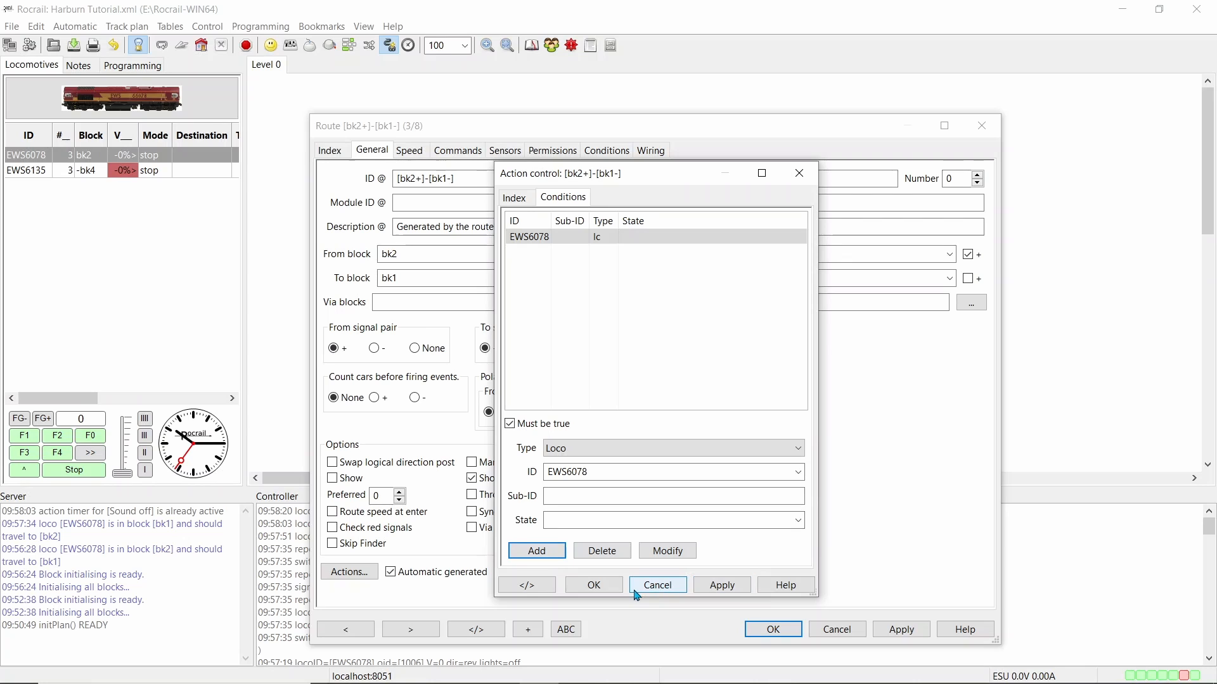
{"action": "left_click", "coordinate": [722, 586]}
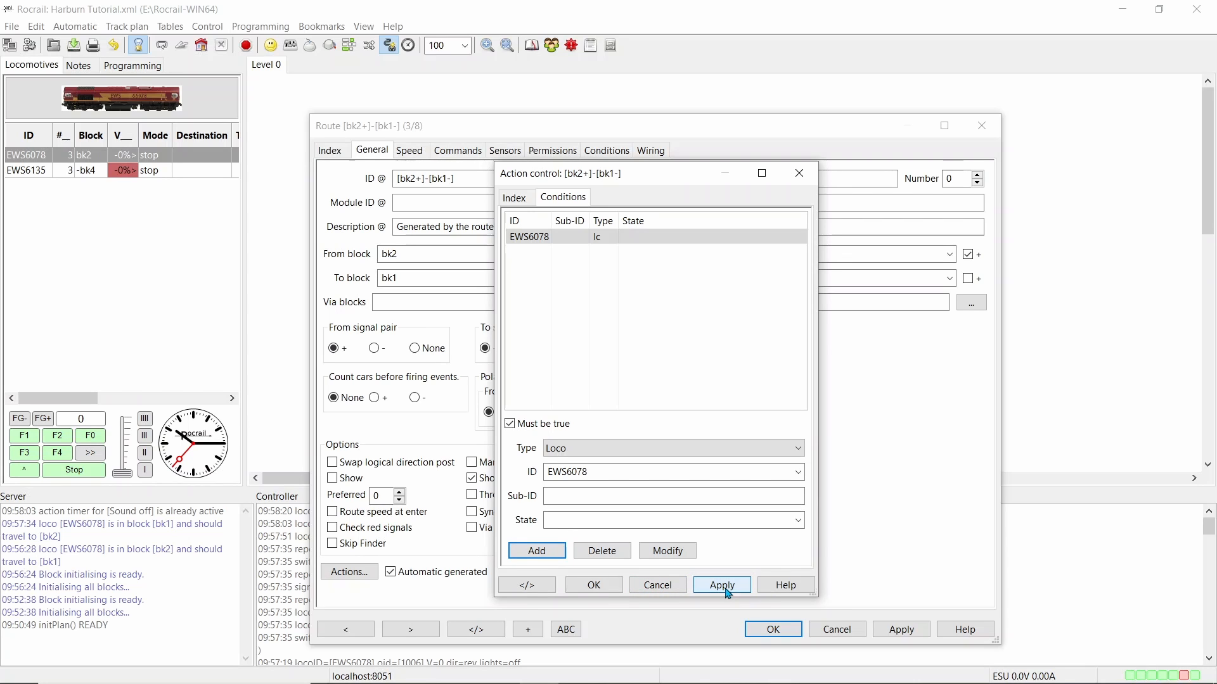
{"action": "left_click", "coordinate": [592, 586]}
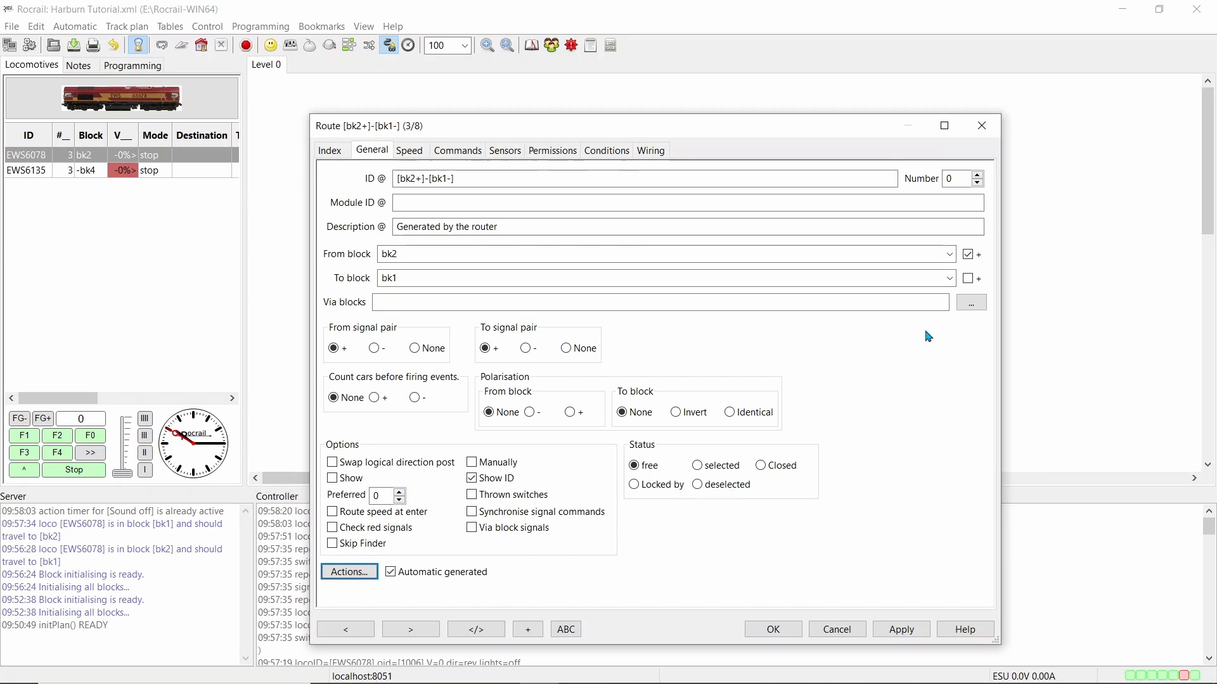
{"action": "left_click", "coordinate": [992, 129]}
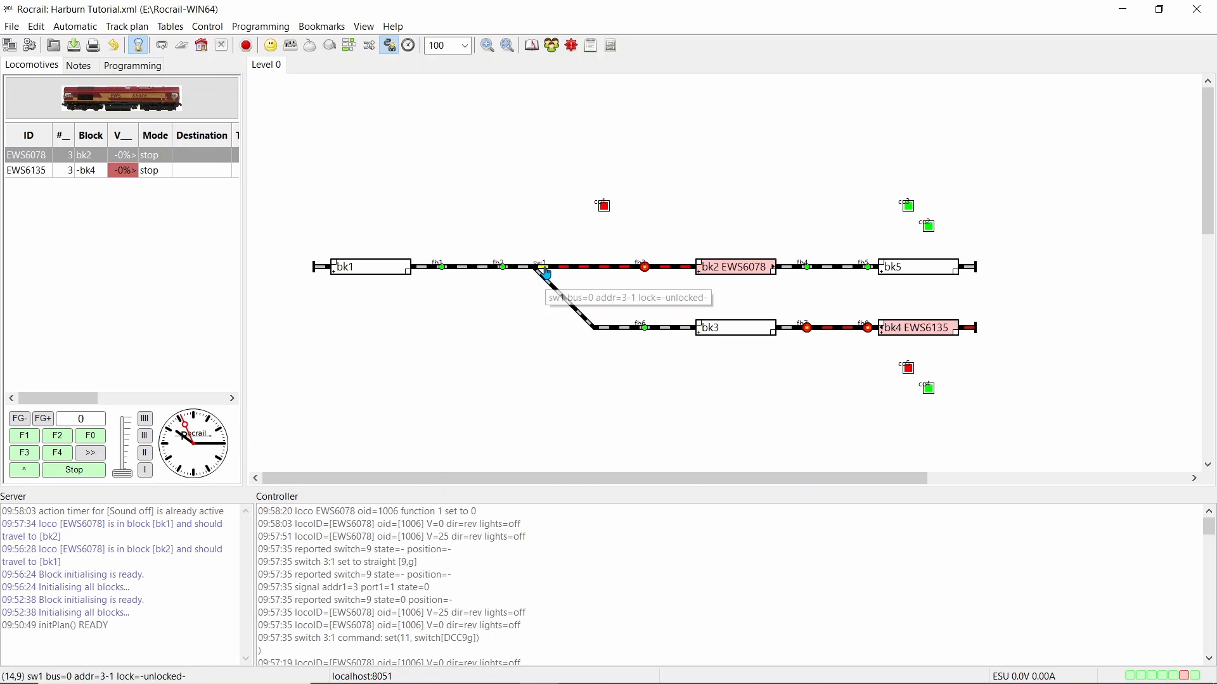
Open the action control of sensor fb2 from its properties
{"action": "right_click", "coordinate": [503, 272]}
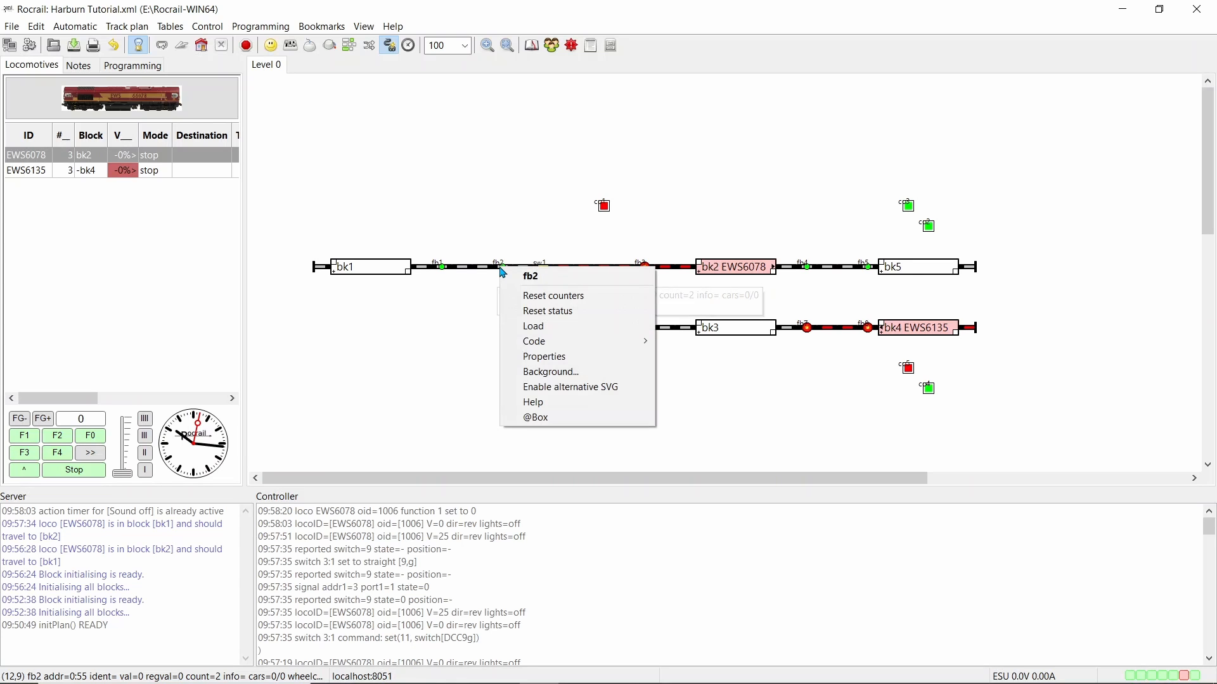
{"action": "left_click", "coordinate": [549, 358]}
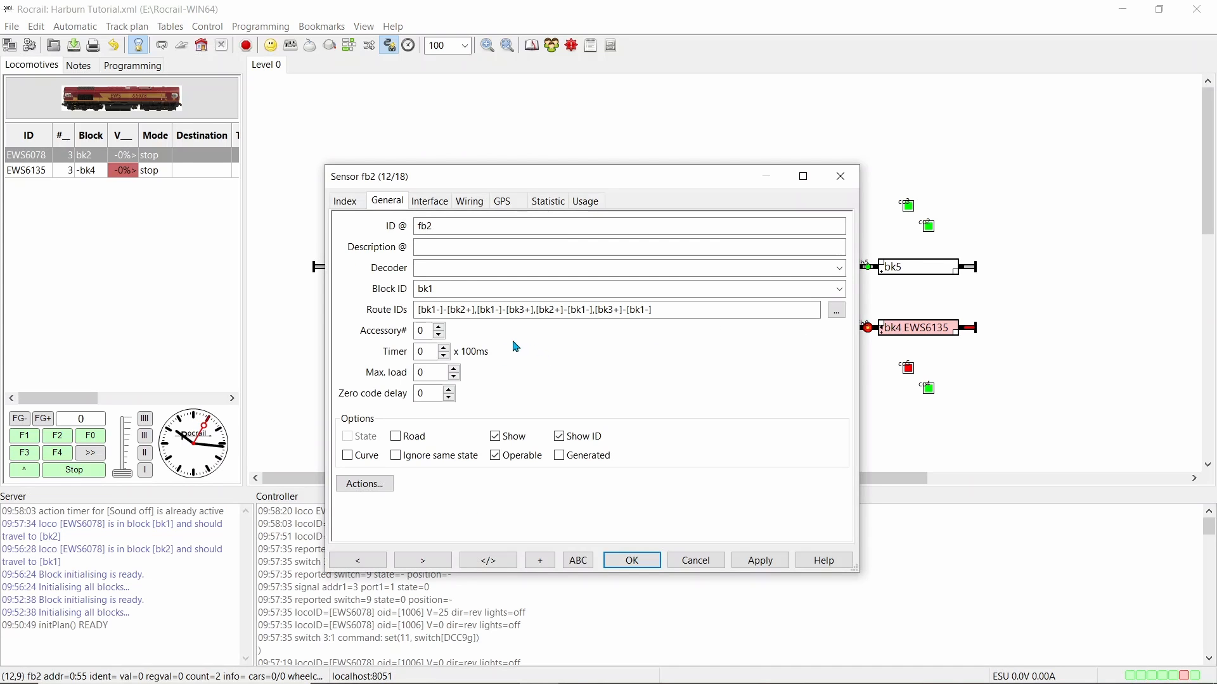
{"action": "left_click", "coordinate": [379, 484]}
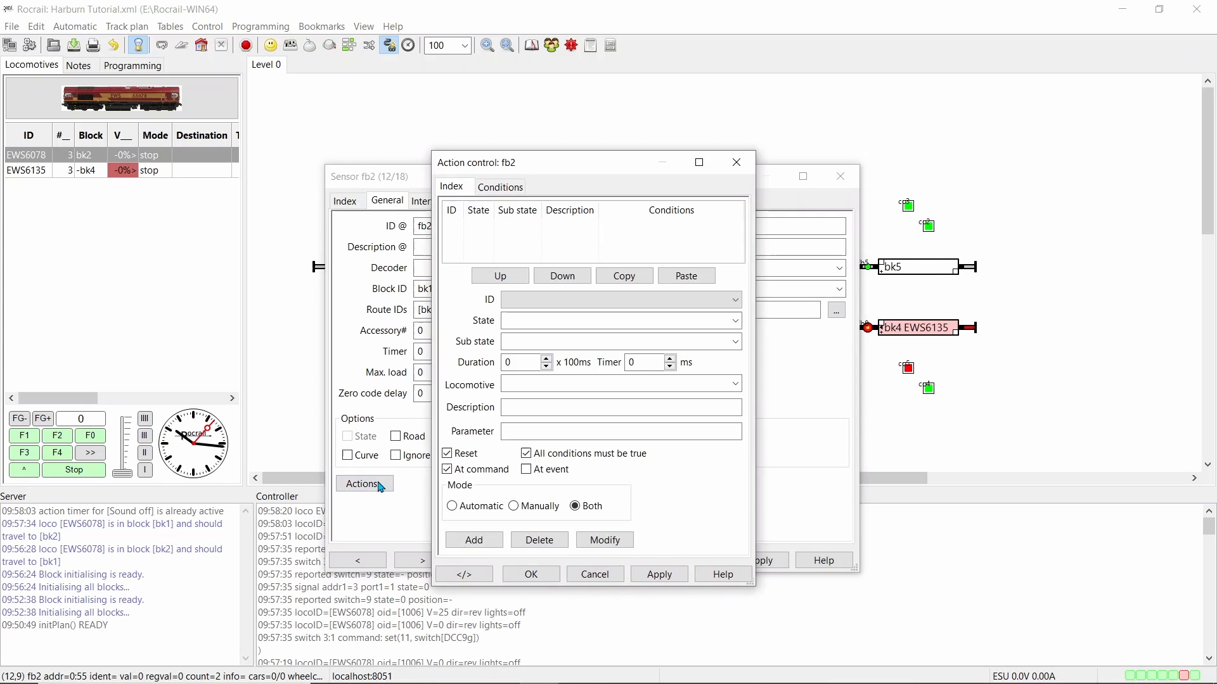
Add the Horn action for locomotive EWS6078 to sensor fb2, save it and close the sensor properties
{"action": "left_click", "coordinate": [735, 300]}
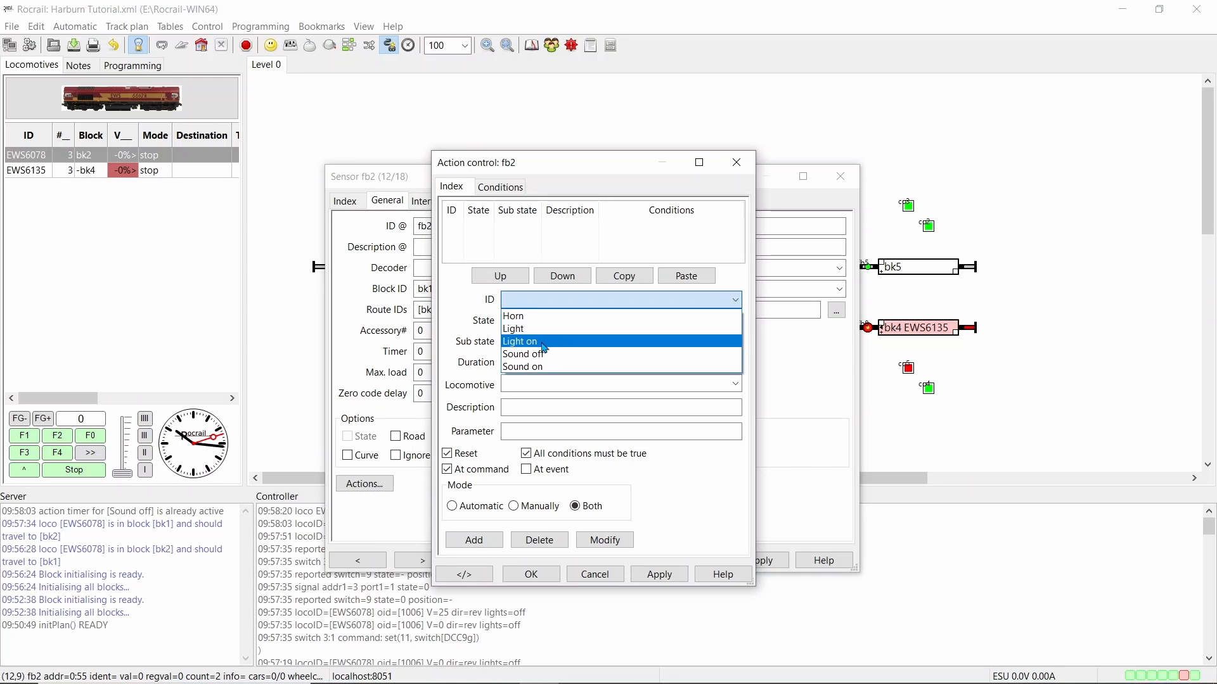
{"action": "left_click", "coordinate": [546, 323]}
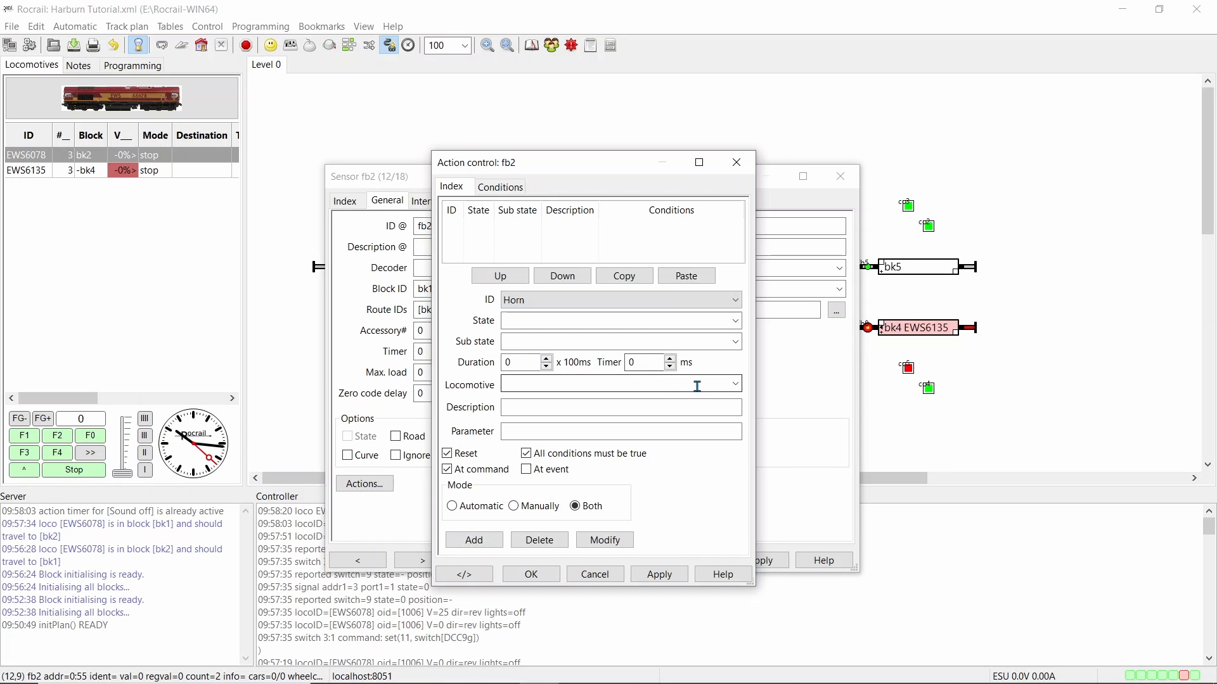
{"action": "left_click", "coordinate": [735, 384]}
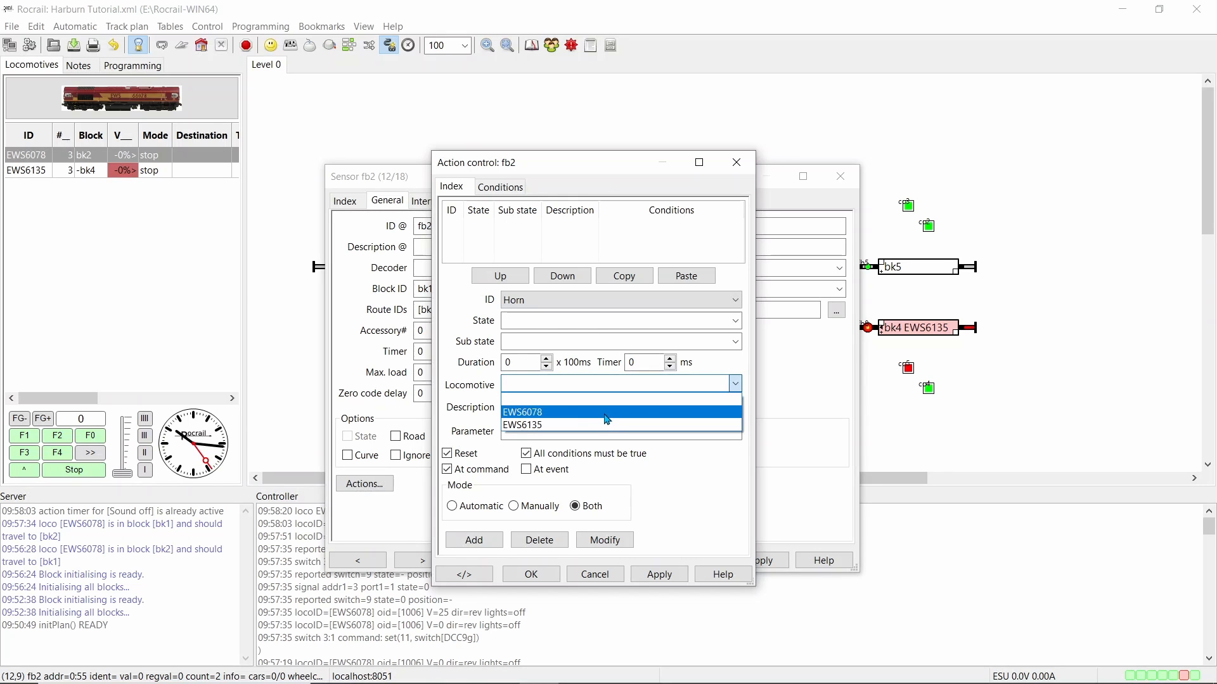
{"action": "left_click", "coordinate": [603, 413]}
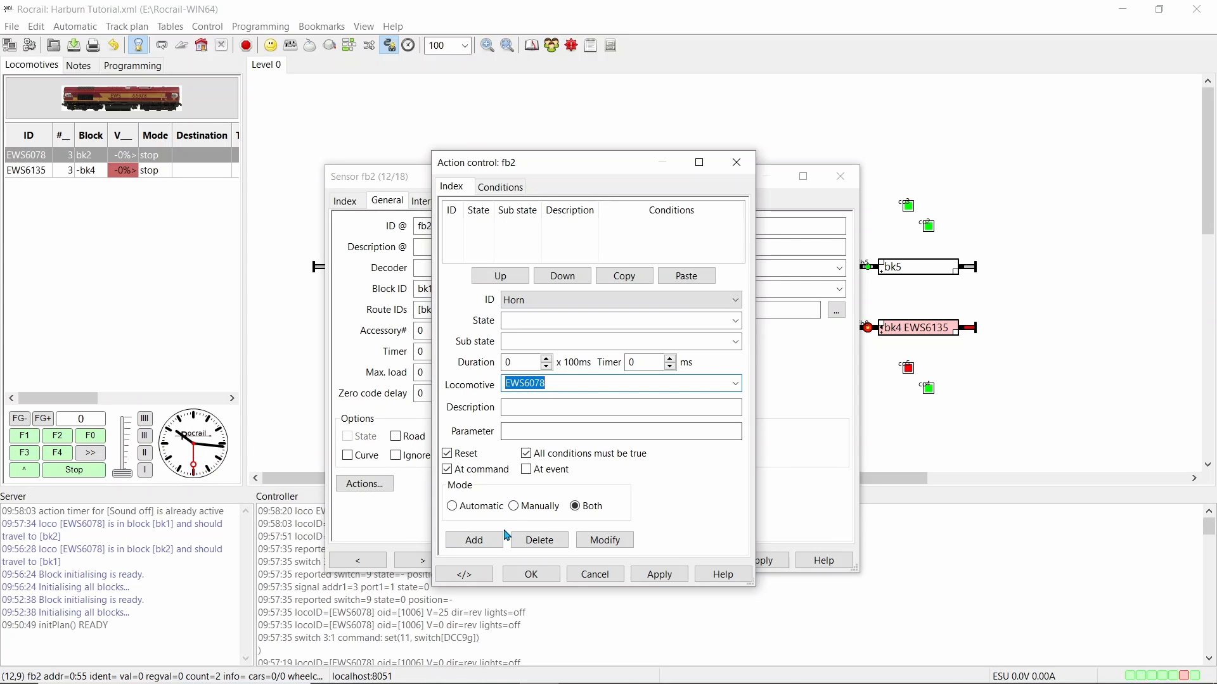
{"action": "left_click", "coordinate": [484, 542]}
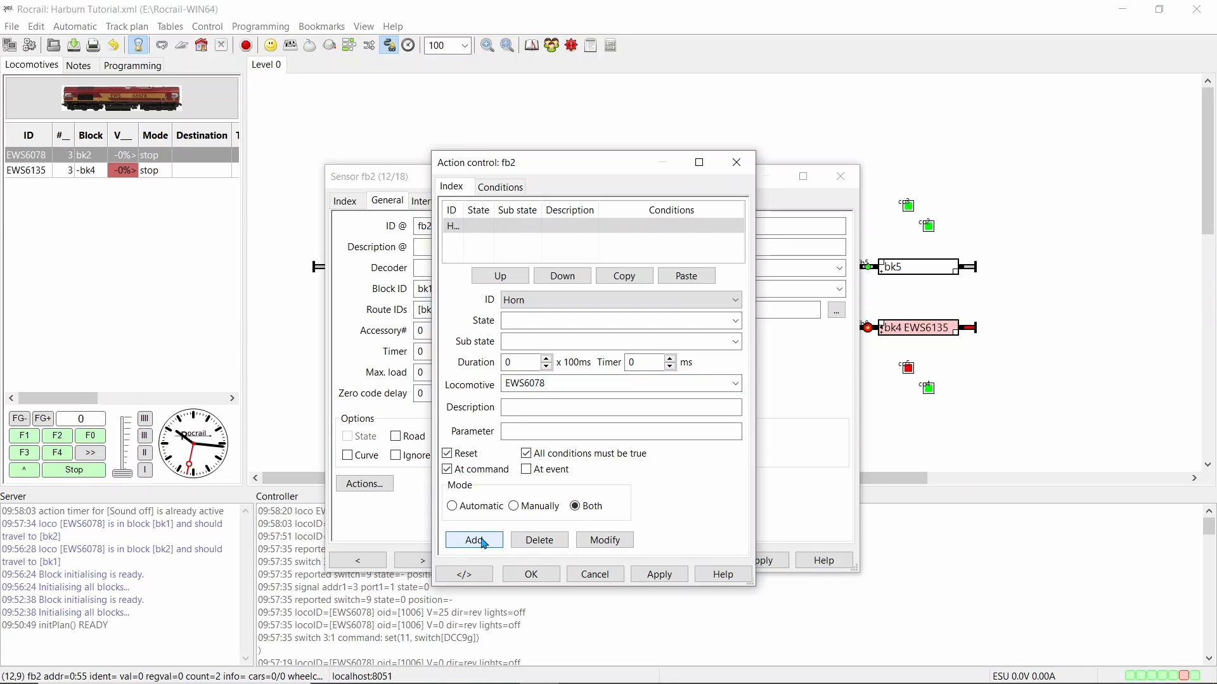
{"action": "left_click", "coordinate": [659, 575]}
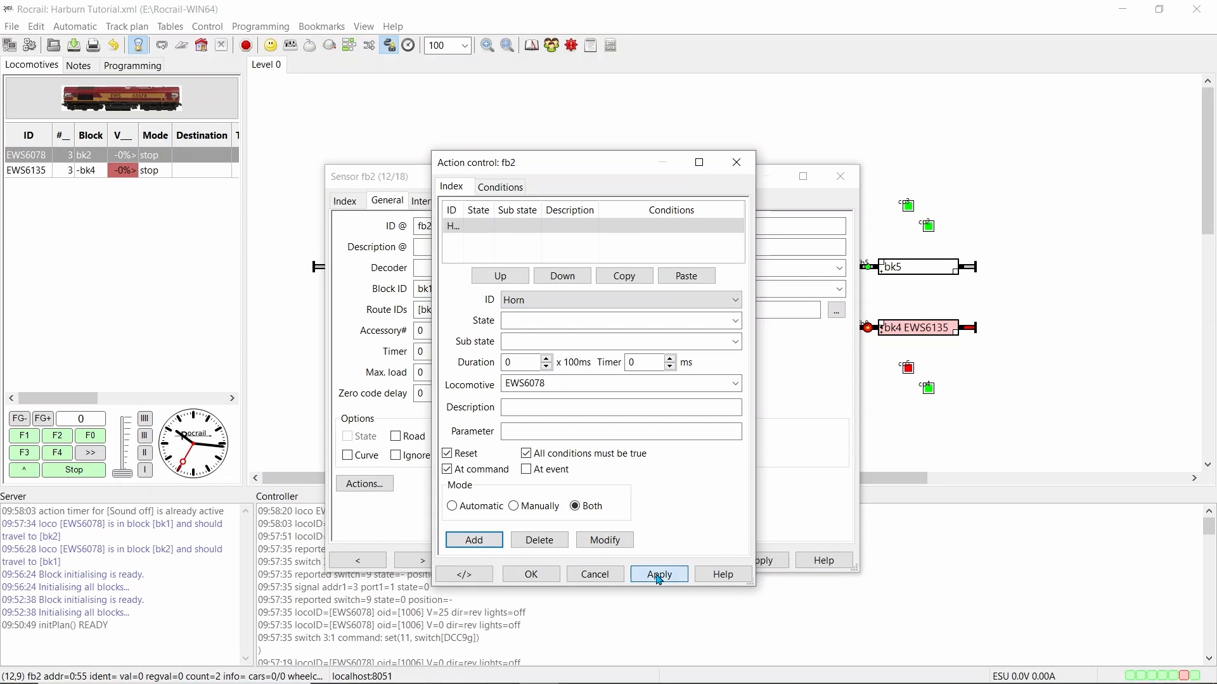
{"action": "left_click", "coordinate": [532, 575]}
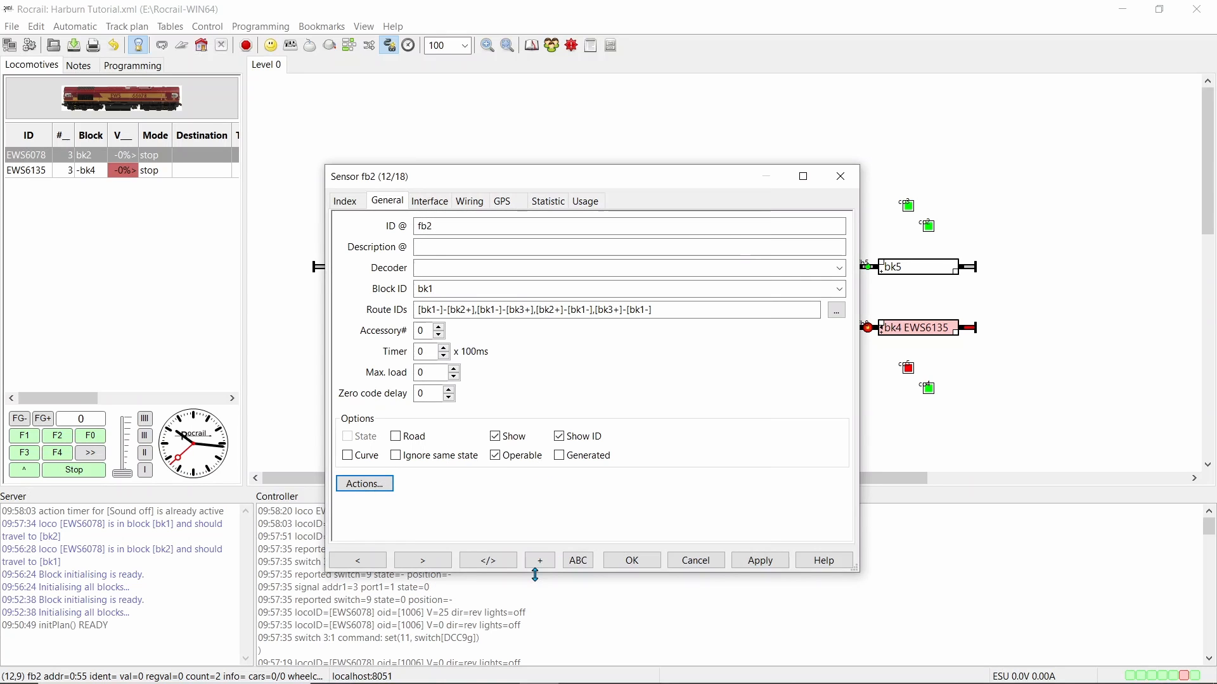
{"action": "left_click", "coordinate": [840, 189]}
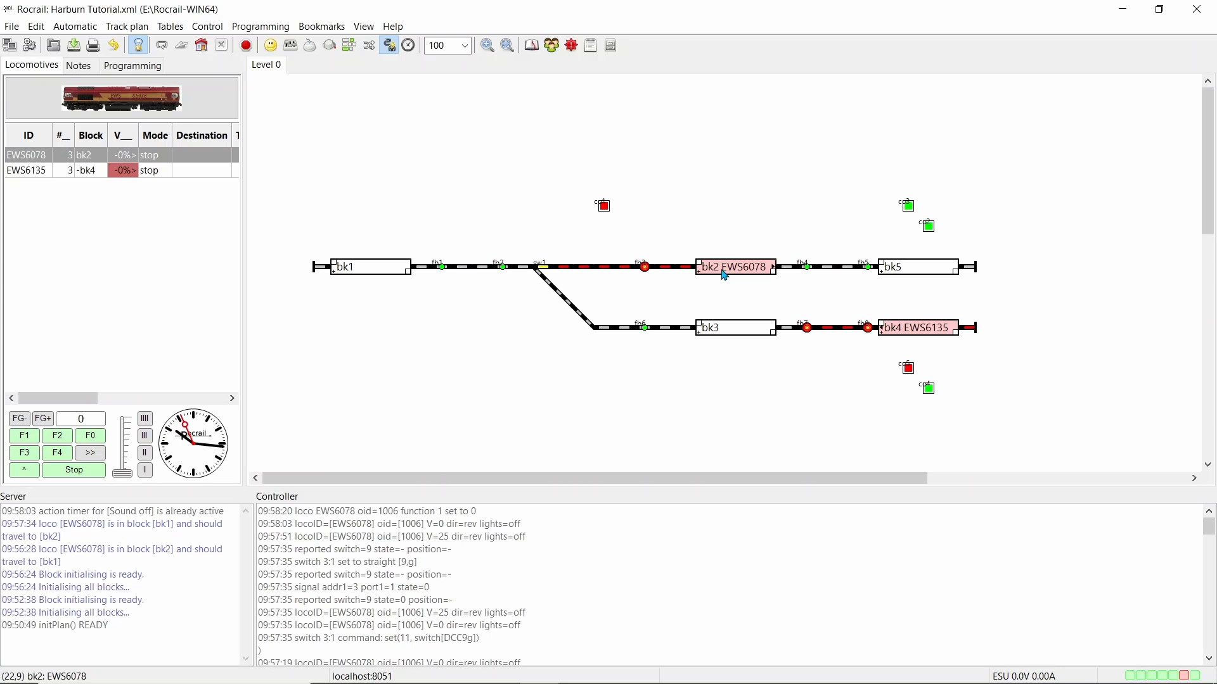
Select the route [bk1-]-[bk2+] in the Routes table and open its action control
{"action": "key", "text": "ctrl+alt+r"}
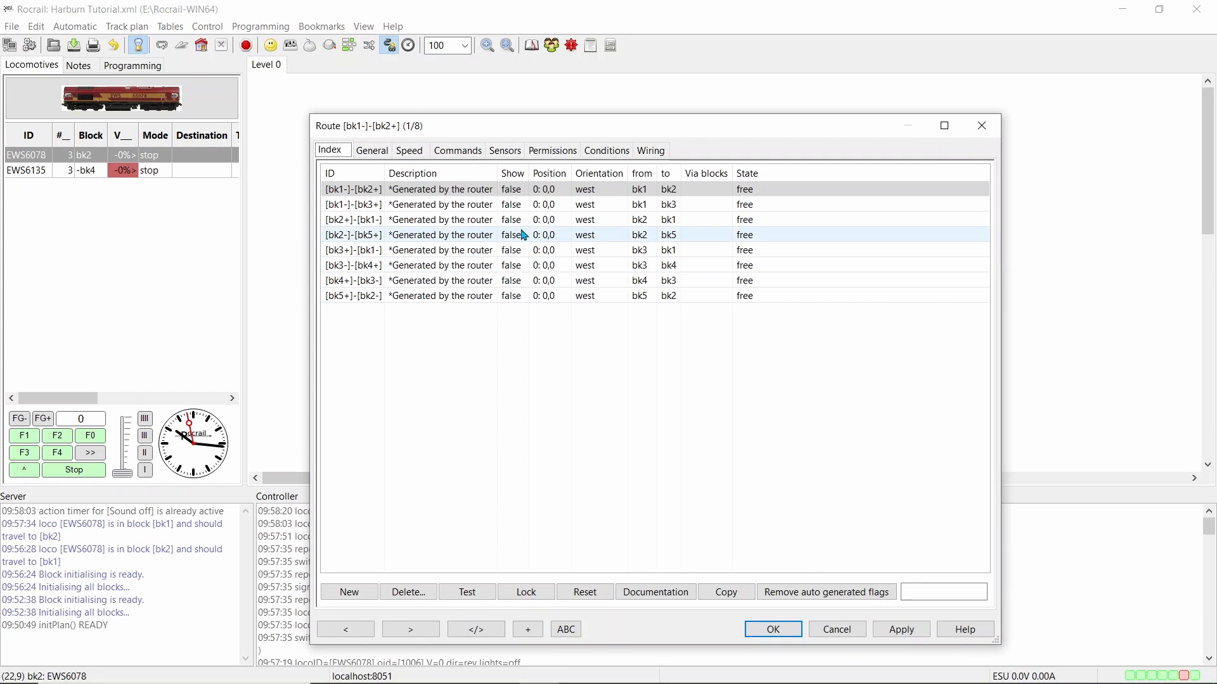
{"action": "left_click", "coordinate": [371, 189]}
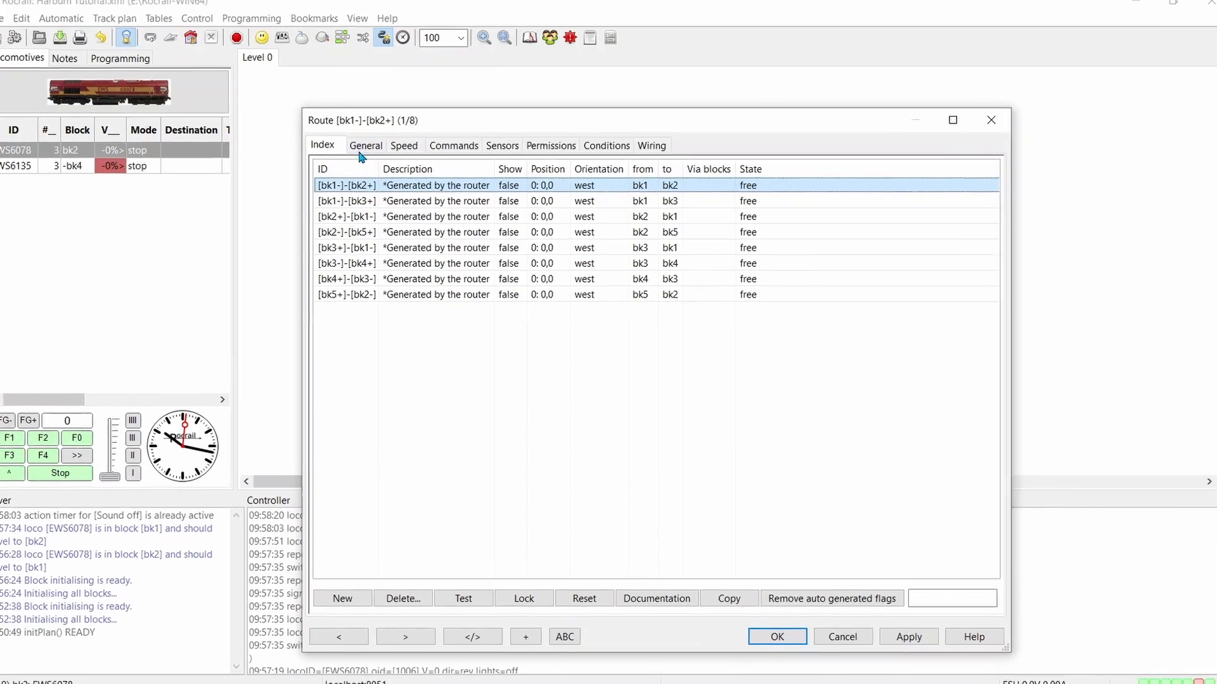
{"action": "left_click", "coordinate": [364, 147]}
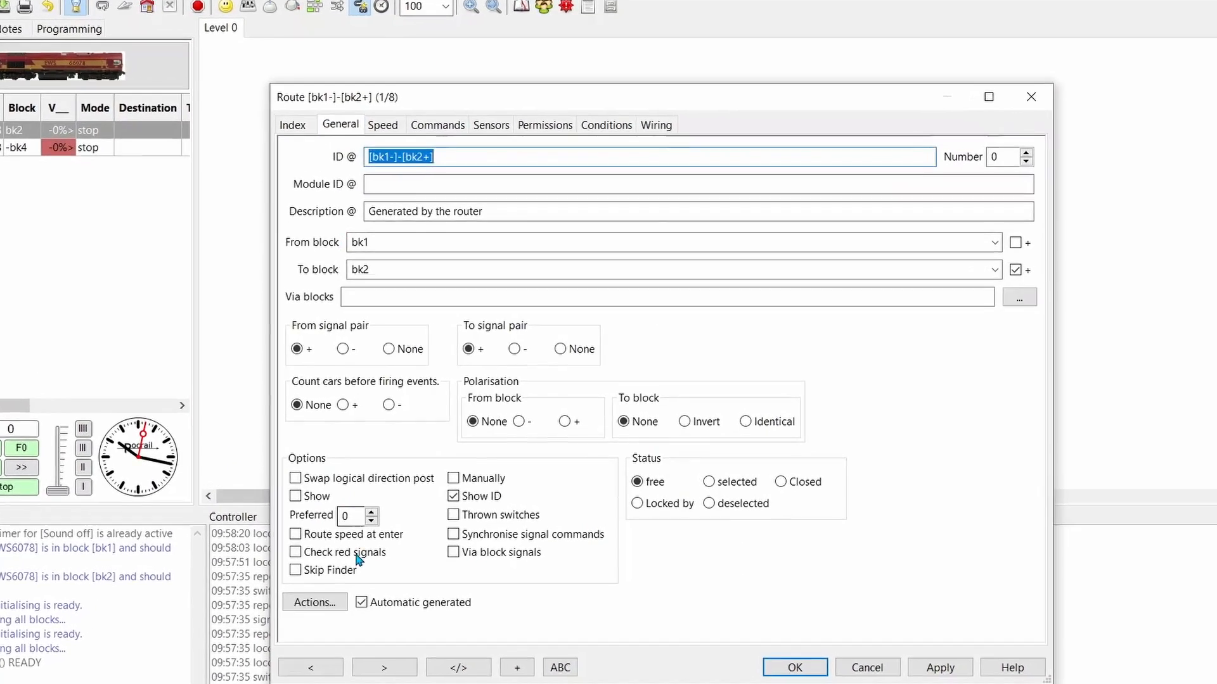
{"action": "left_click", "coordinate": [287, 627]}
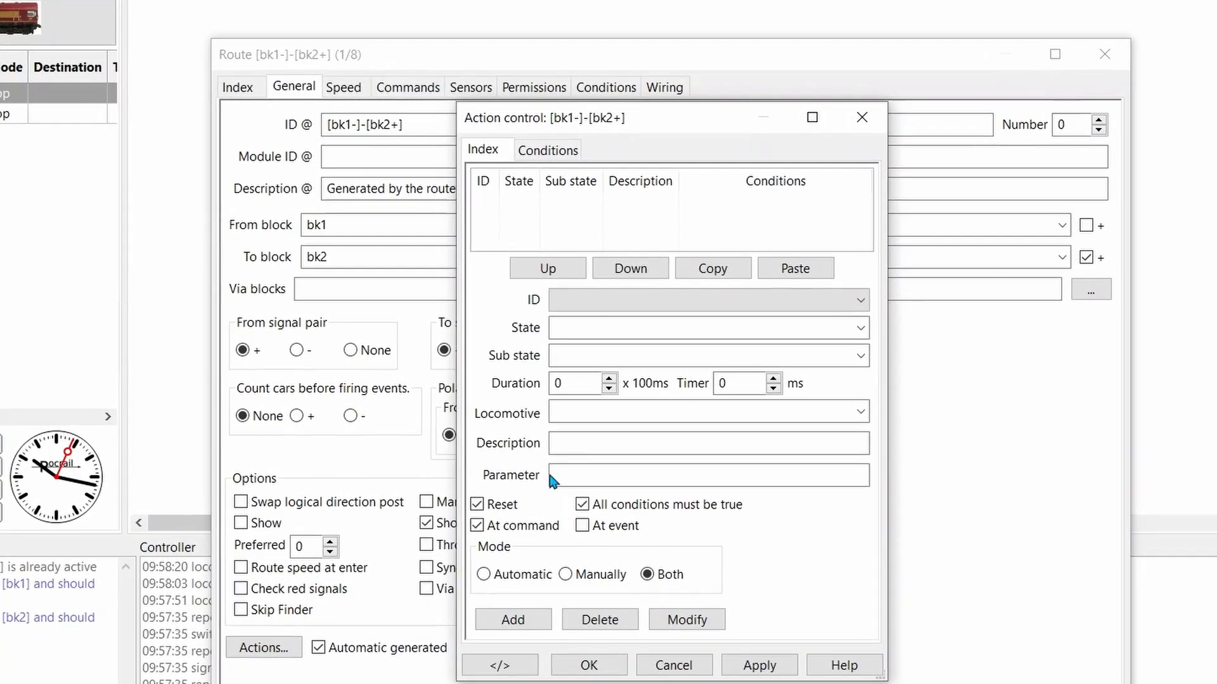
Add the Sound off action to the route for locomotive EWS6078 with a timer of 45000 ms
{"action": "left_click", "coordinate": [858, 299]}
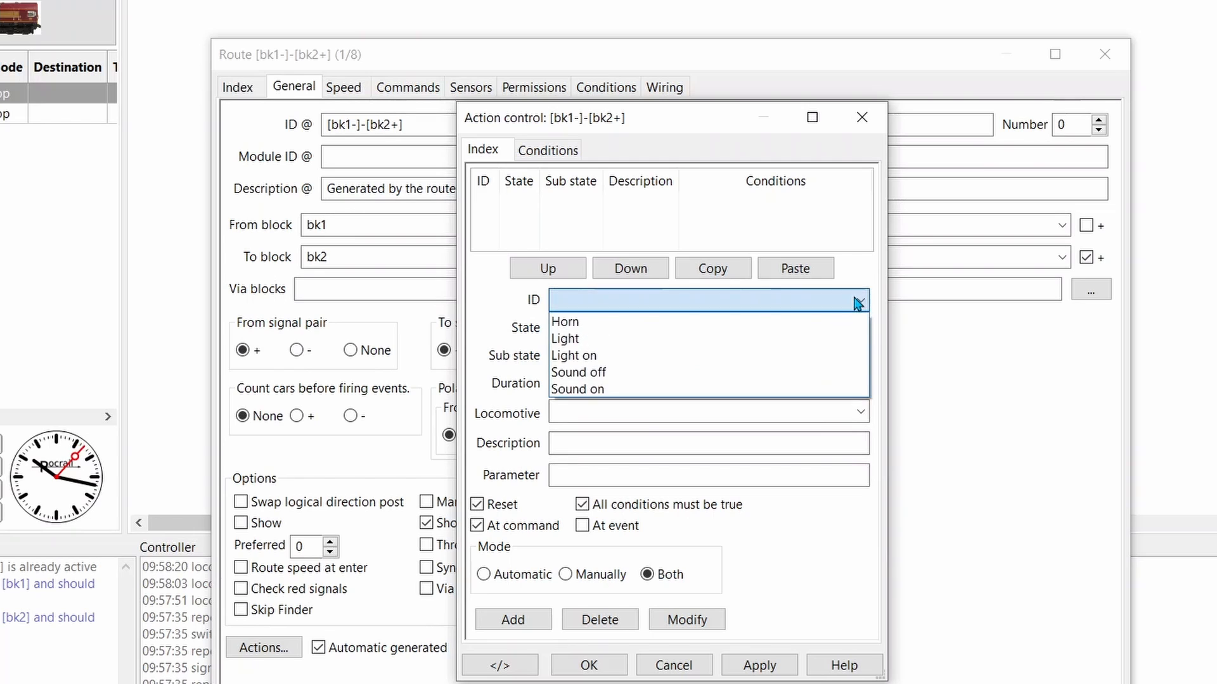
{"action": "left_click", "coordinate": [610, 378]}
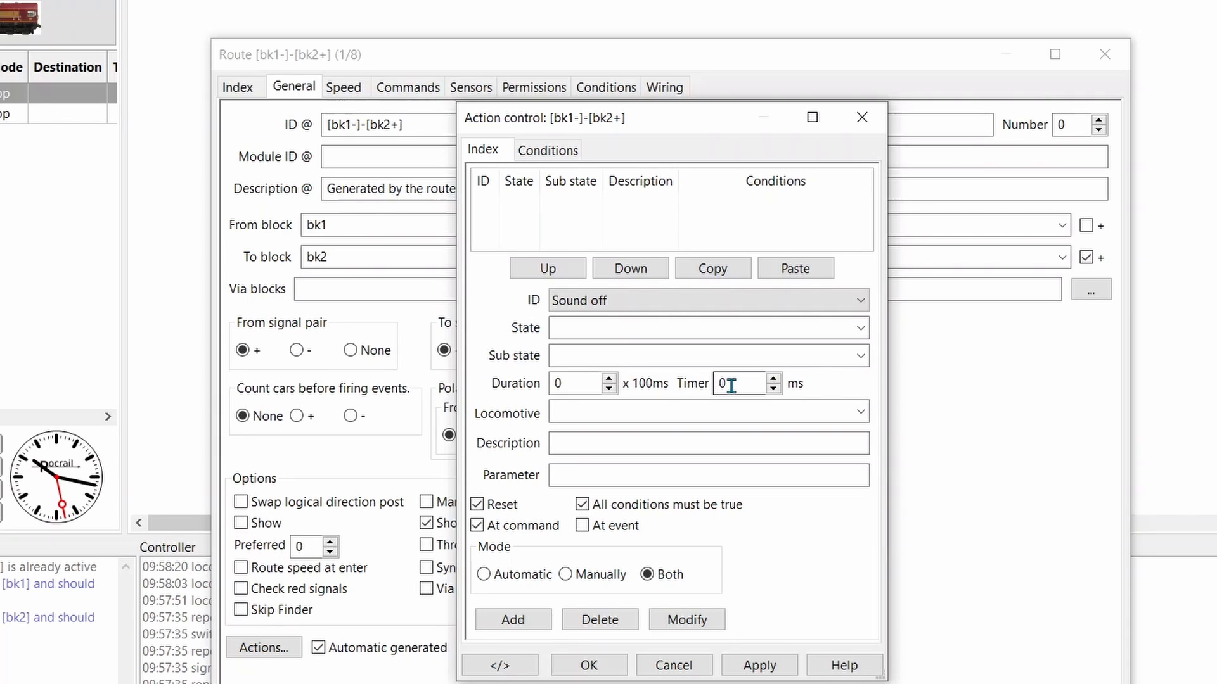
{"action": "left_click_drag", "start_coordinate": [728, 385], "coordinate": [707, 383]}
{"action": "type", "text": "45000"}
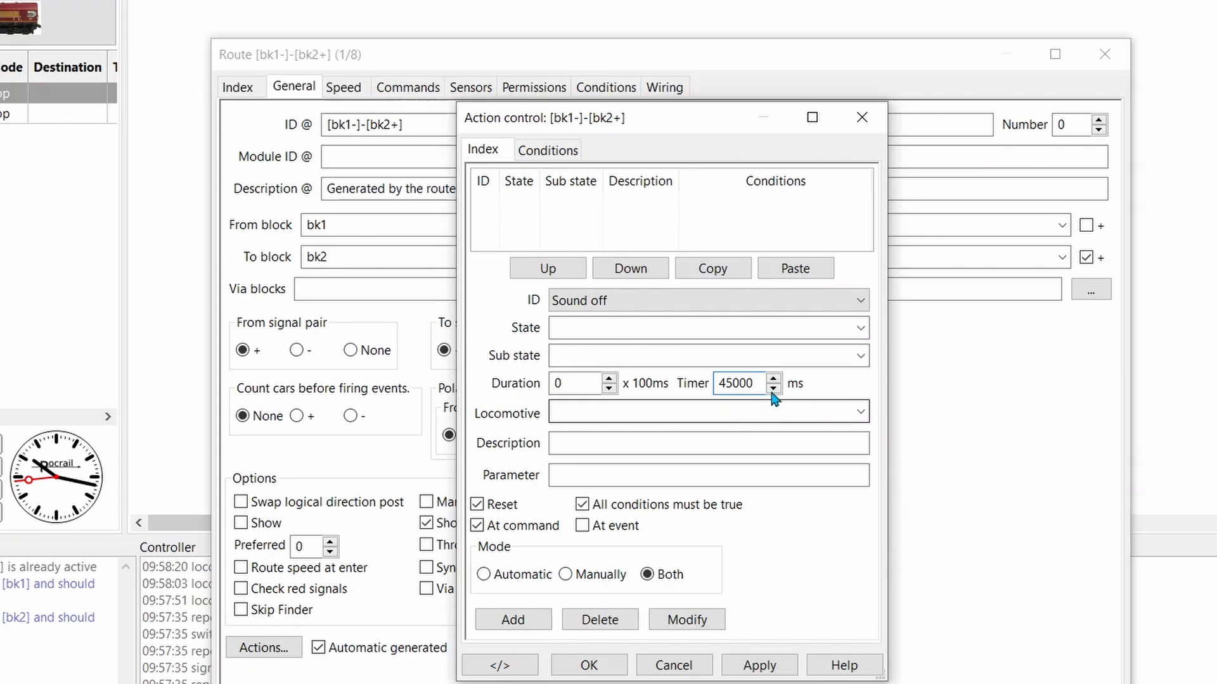
{"action": "left_click", "coordinate": [859, 414]}
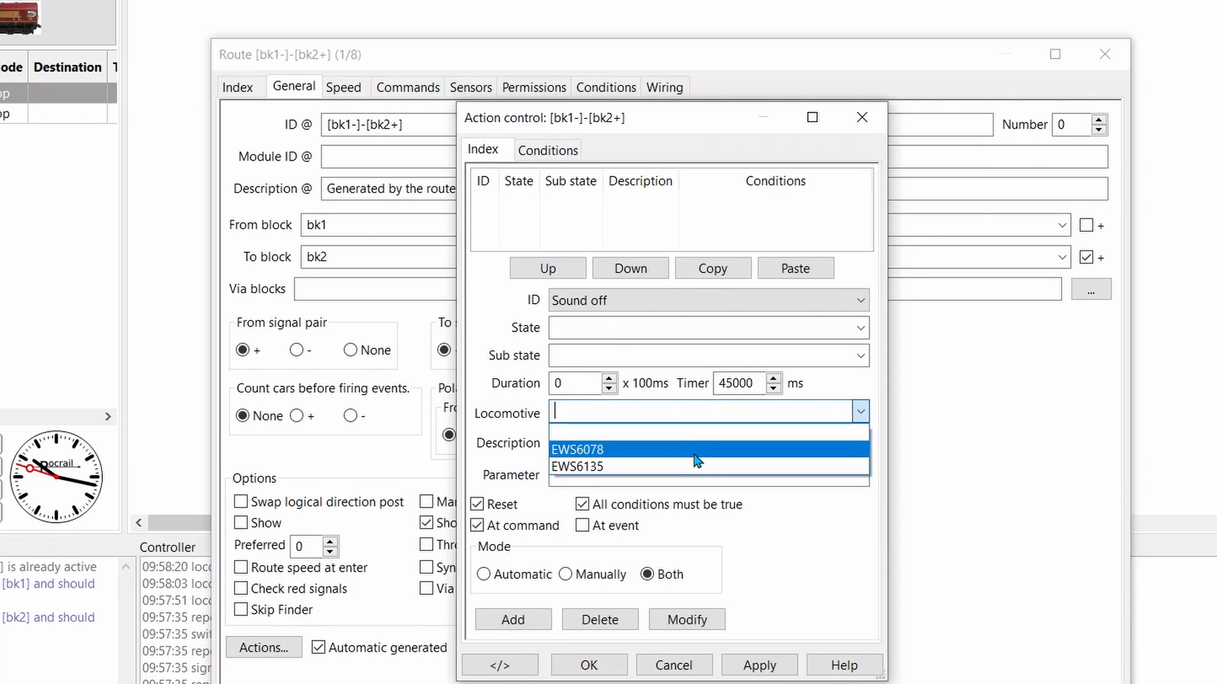
{"action": "left_click", "coordinate": [696, 451]}
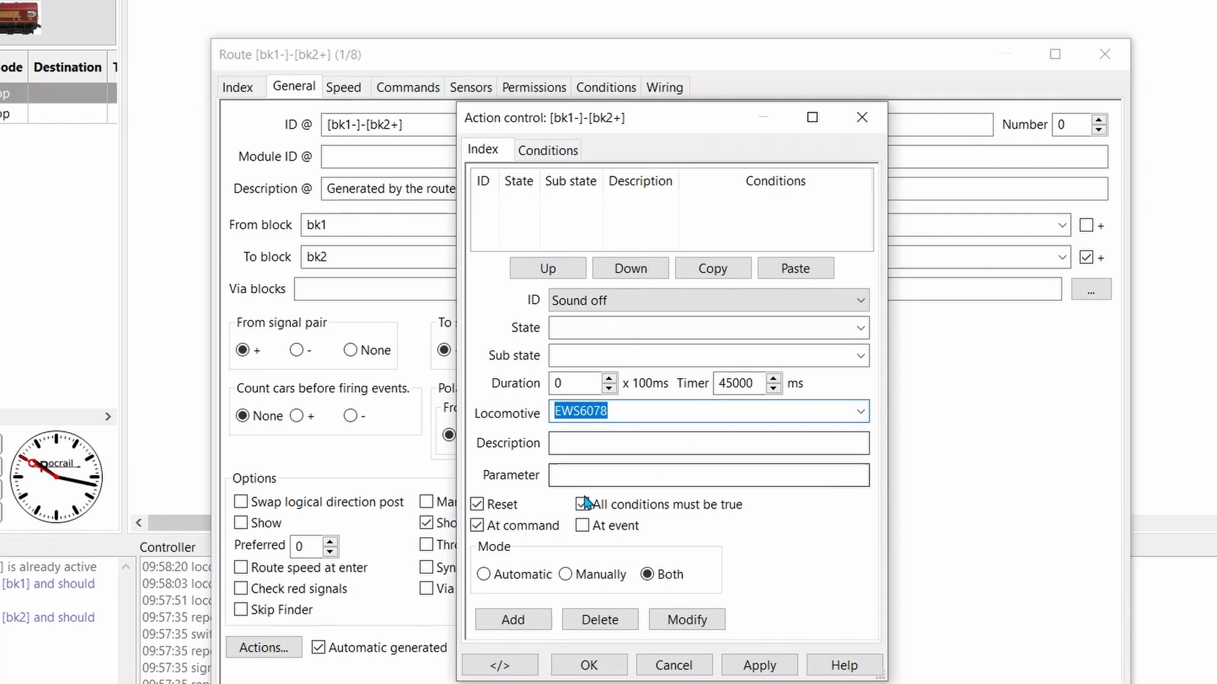
{"action": "left_click", "coordinate": [518, 619]}
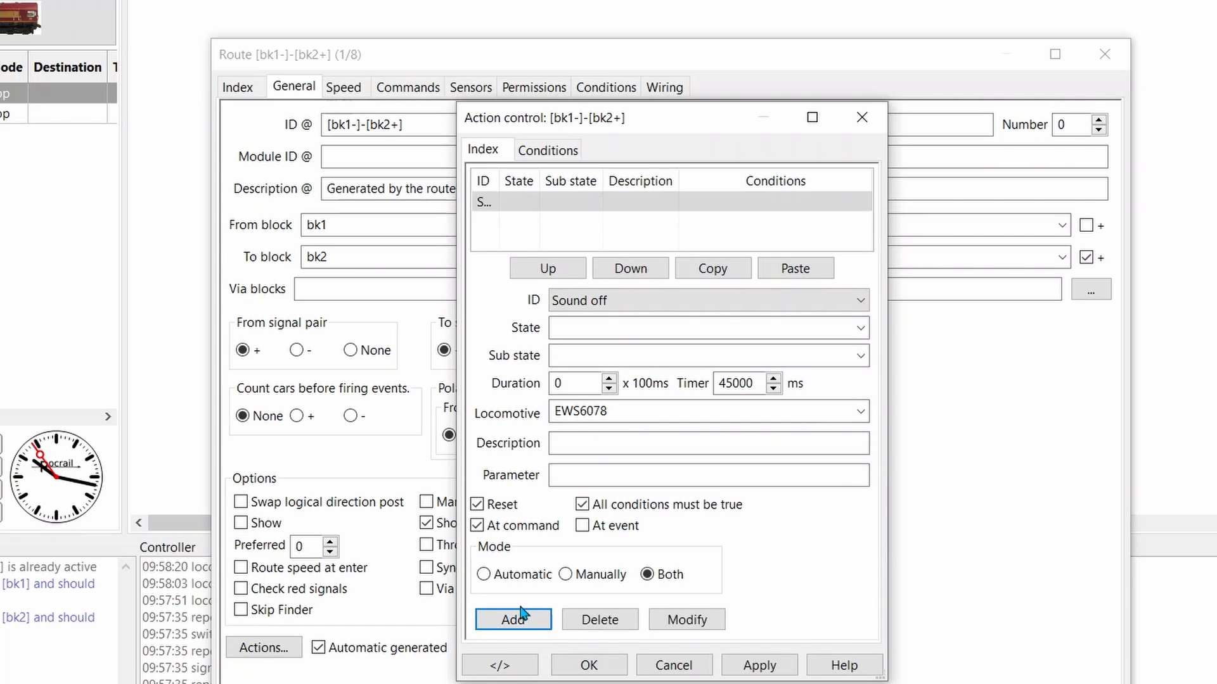
Add the Light action to the route for locomotive EWS6078 with a timer of 44000 ms
{"action": "left_click", "coordinate": [860, 301]}
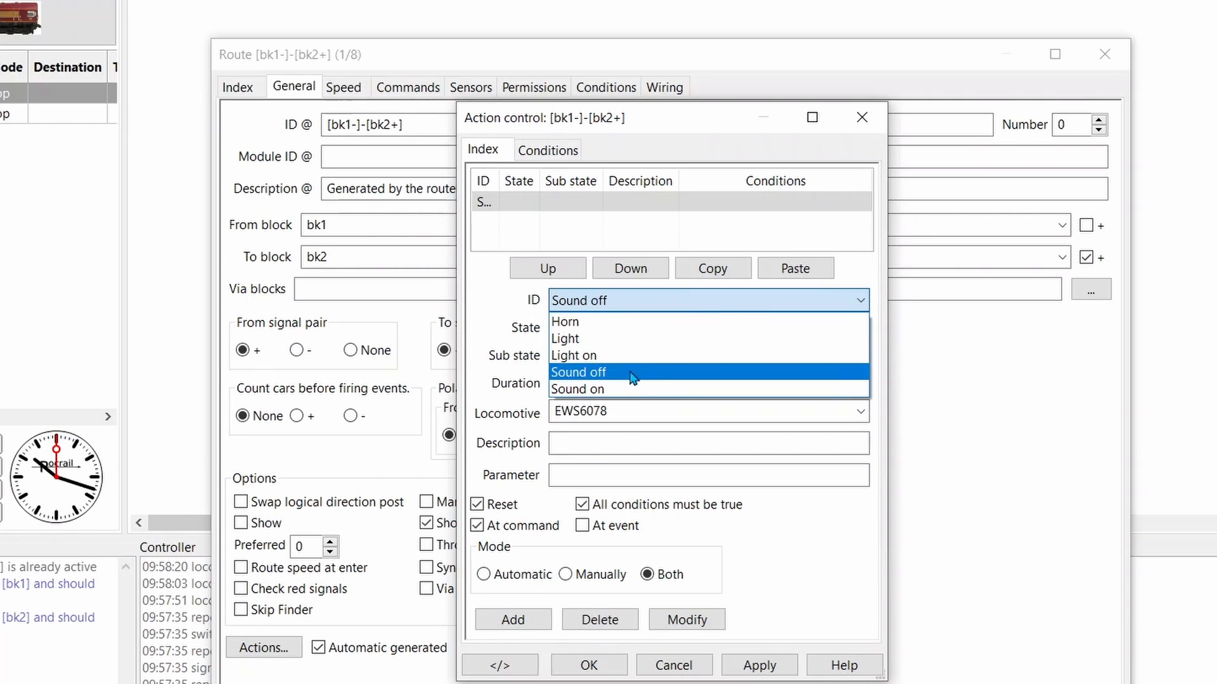
{"action": "left_click", "coordinate": [622, 339]}
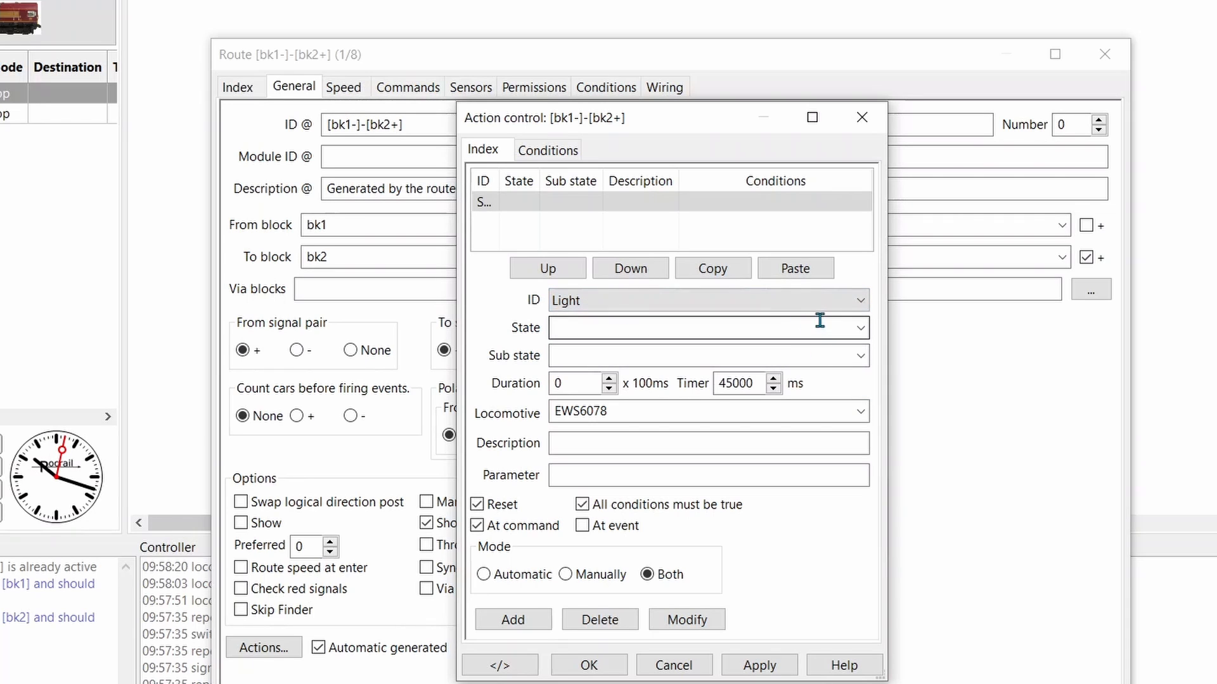
{"action": "left_click", "coordinate": [733, 382]}
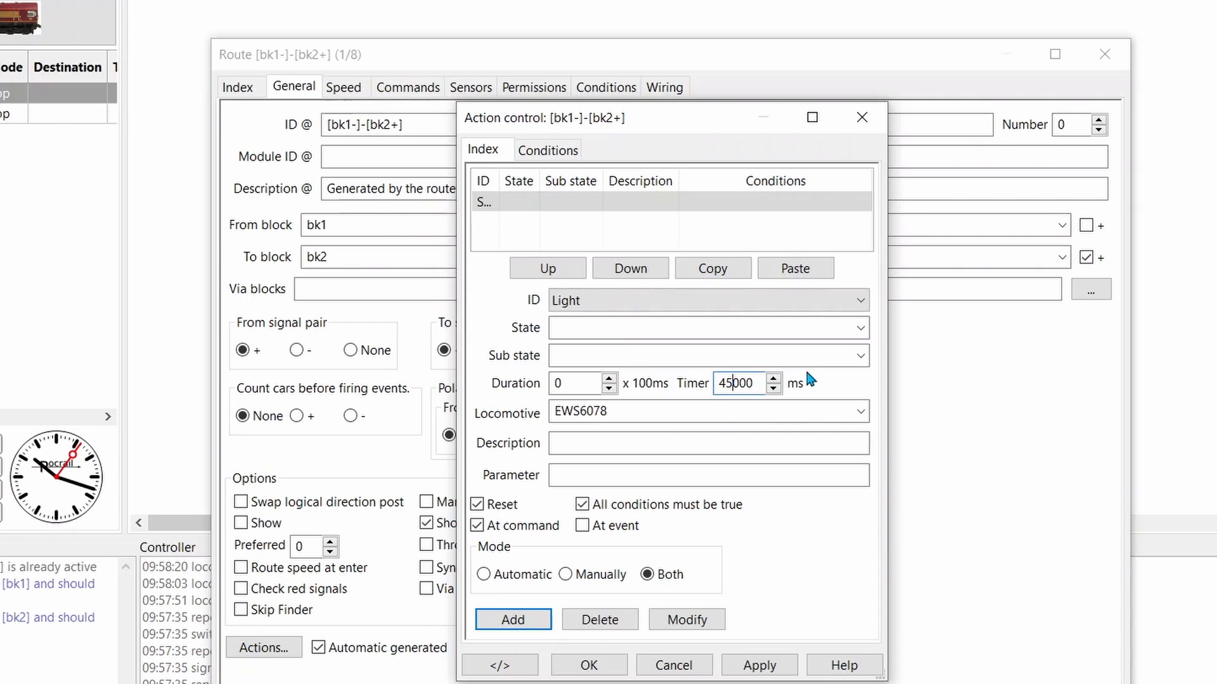
{"action": "key", "text": "BackSpace"}
{"action": "type", "text": "3"}
{"action": "key", "text": "BackSpace"}
{"action": "left_click", "coordinate": [517, 617]}
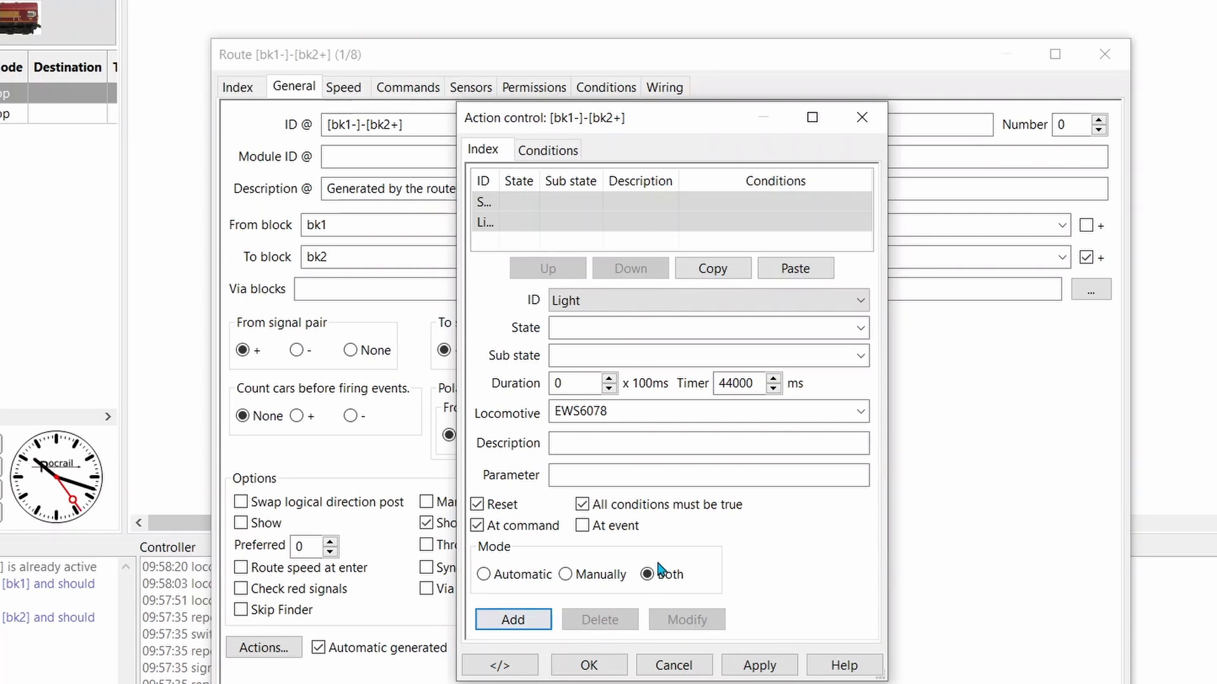
Save the Sound off and Light actions of route [bk1-]-[bk2+] and close its action control
{"action": "left_click", "coordinate": [598, 227]}
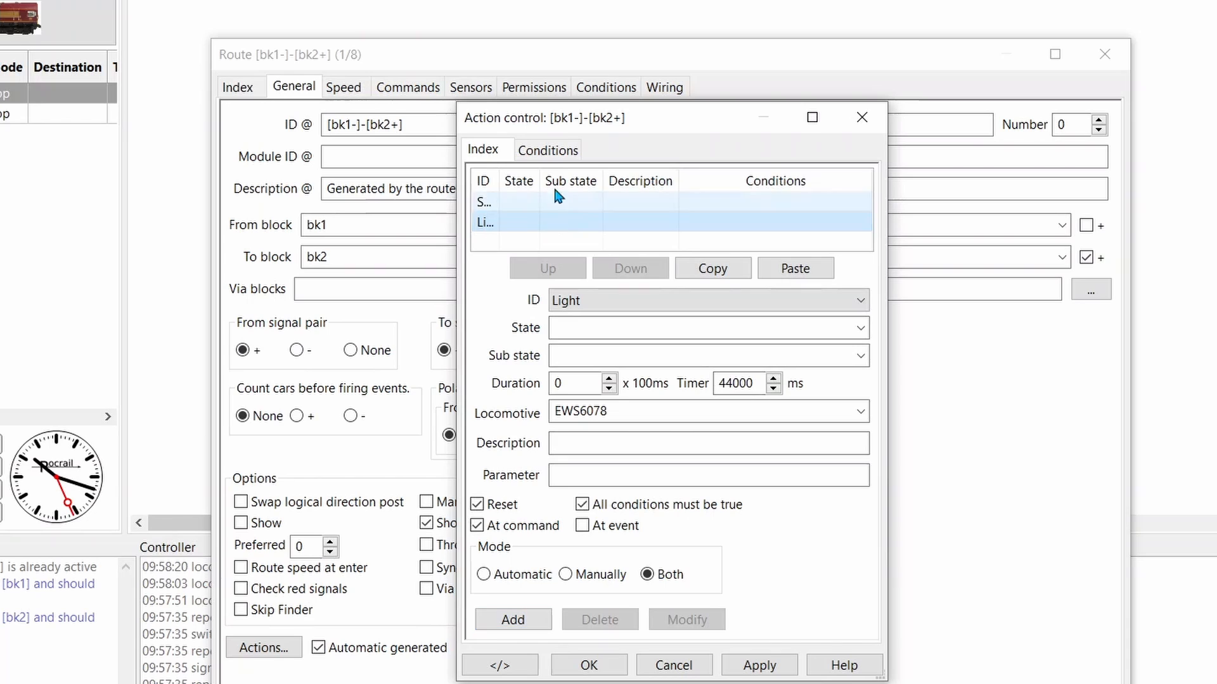
{"action": "left_click", "coordinate": [546, 152]}
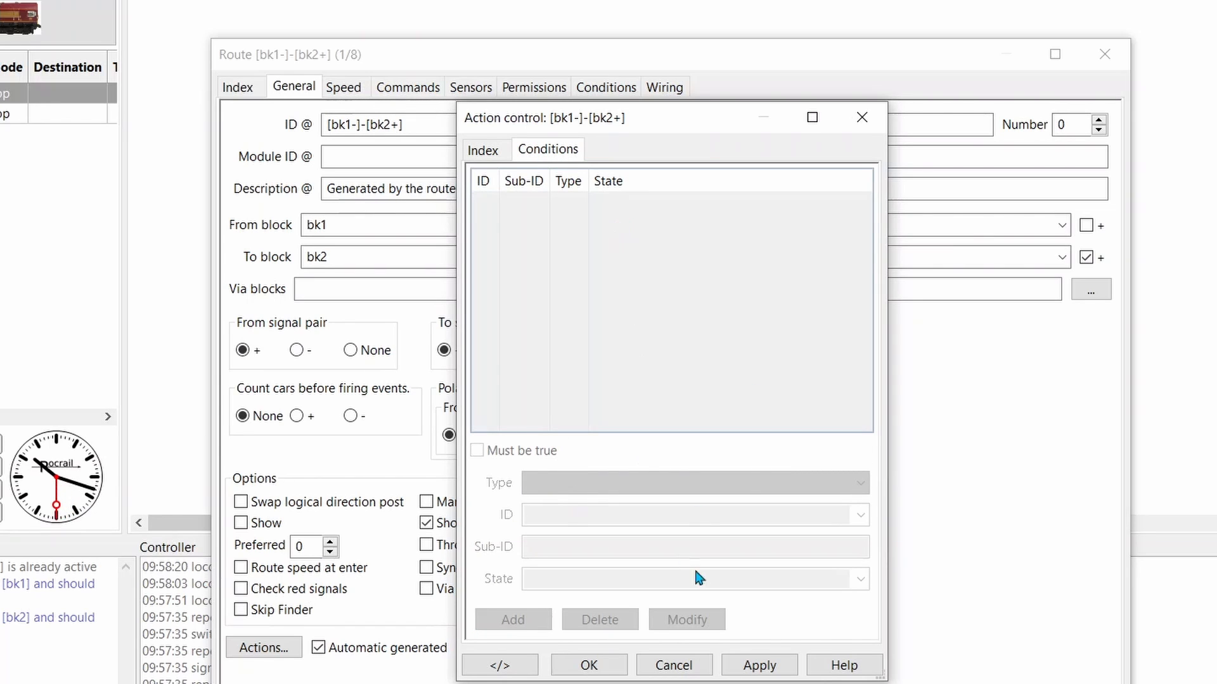
{"action": "left_click", "coordinate": [759, 665]}
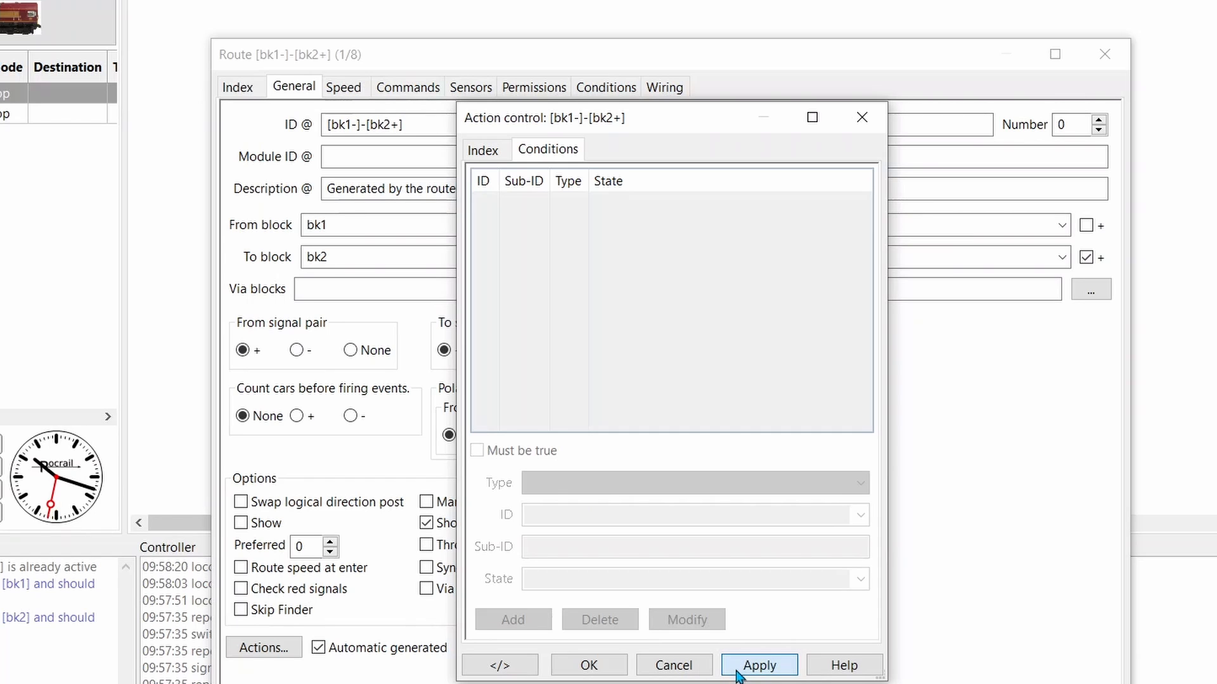
{"action": "left_click", "coordinate": [588, 665]}
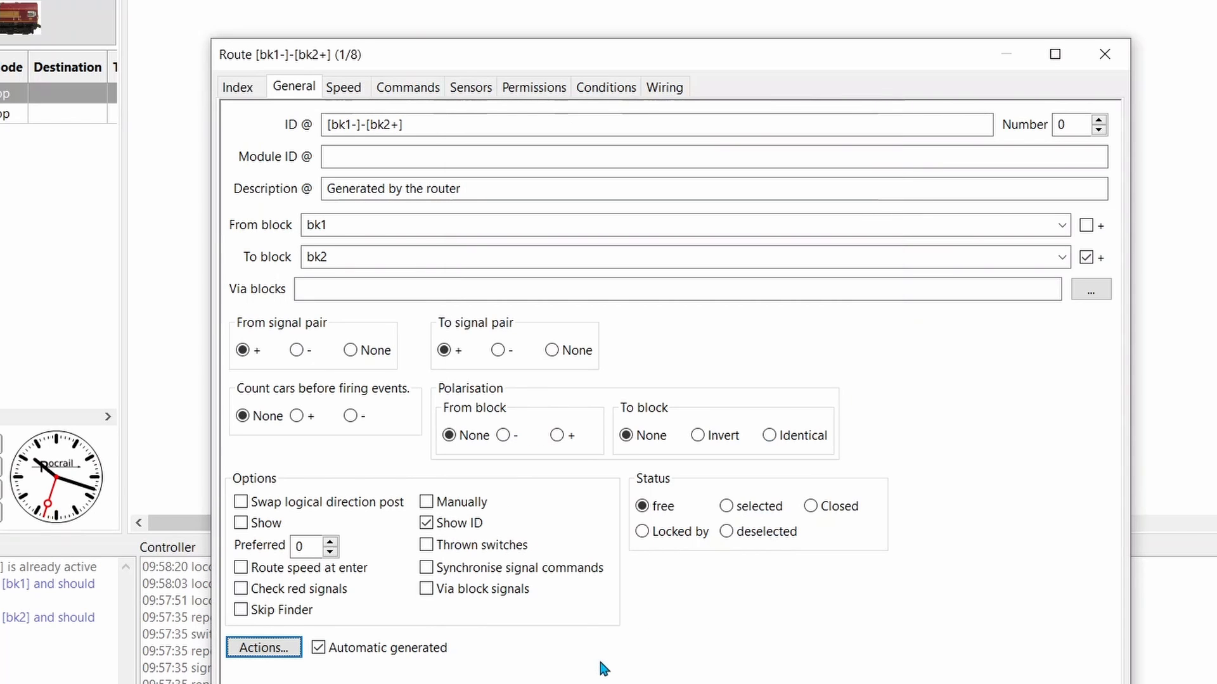
Reopen the route's action control and add a Loco condition for EWS6078 to the Sound off action
{"action": "left_click", "coordinate": [279, 647]}
{"action": "left_click", "coordinate": [612, 208]}
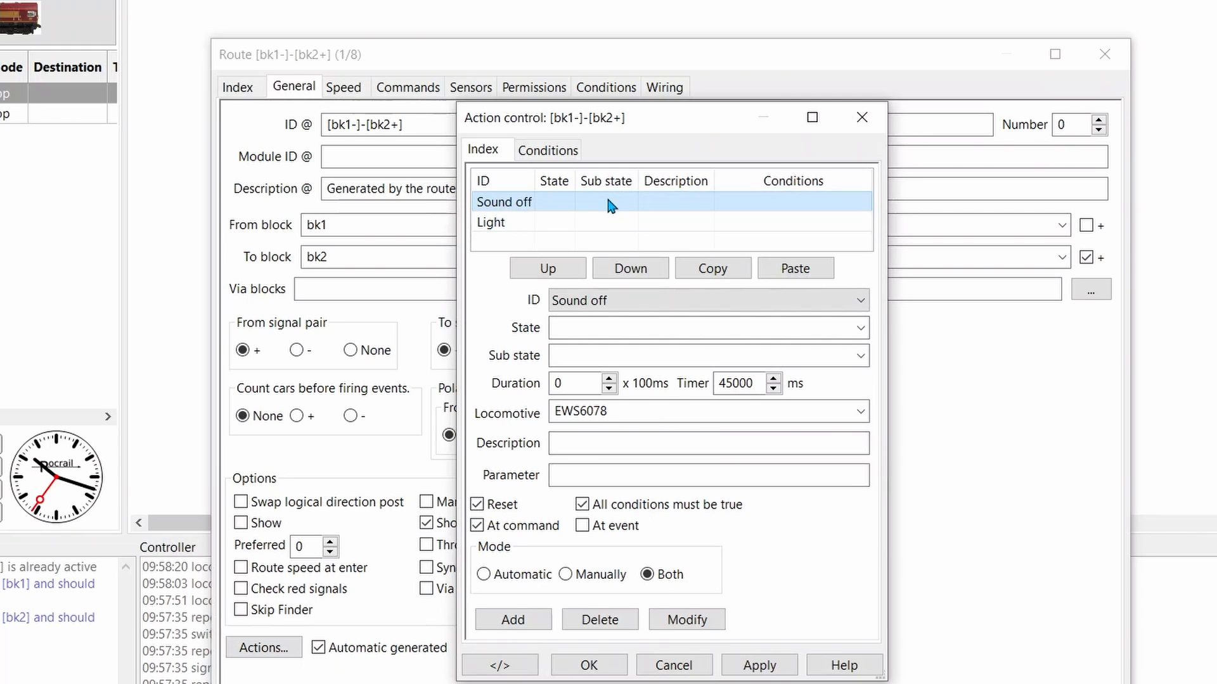
{"action": "left_click", "coordinate": [545, 150]}
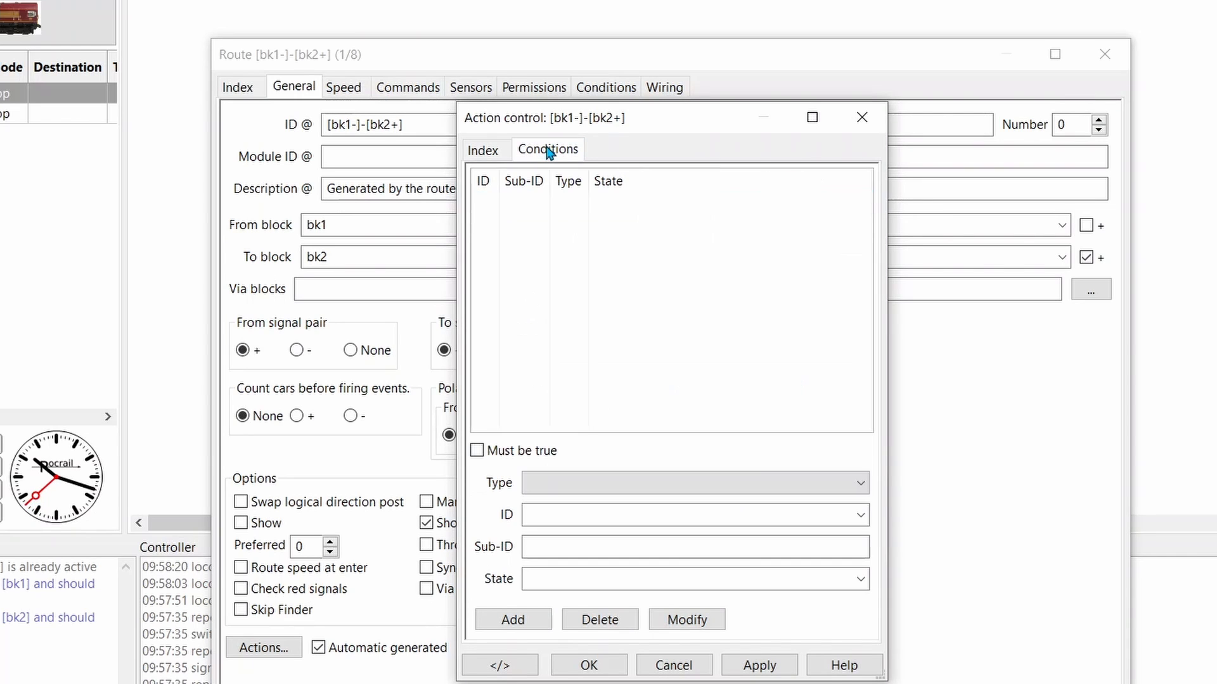
{"action": "left_click", "coordinate": [860, 486]}
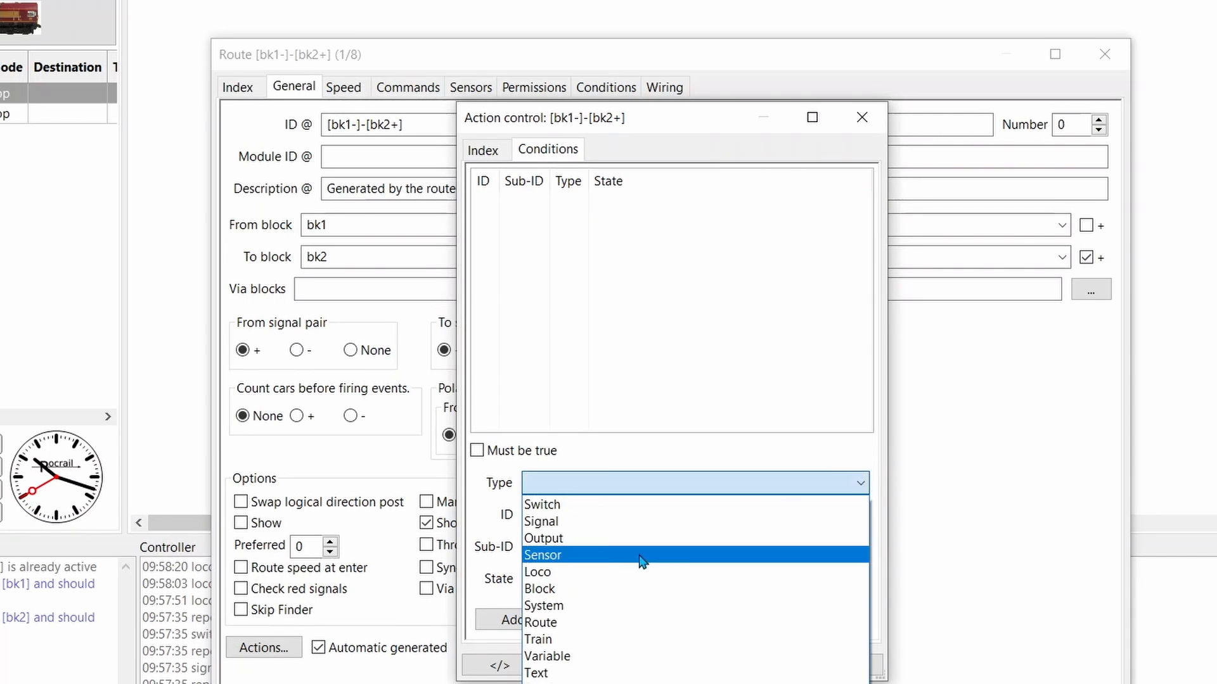
{"action": "left_click", "coordinate": [600, 571]}
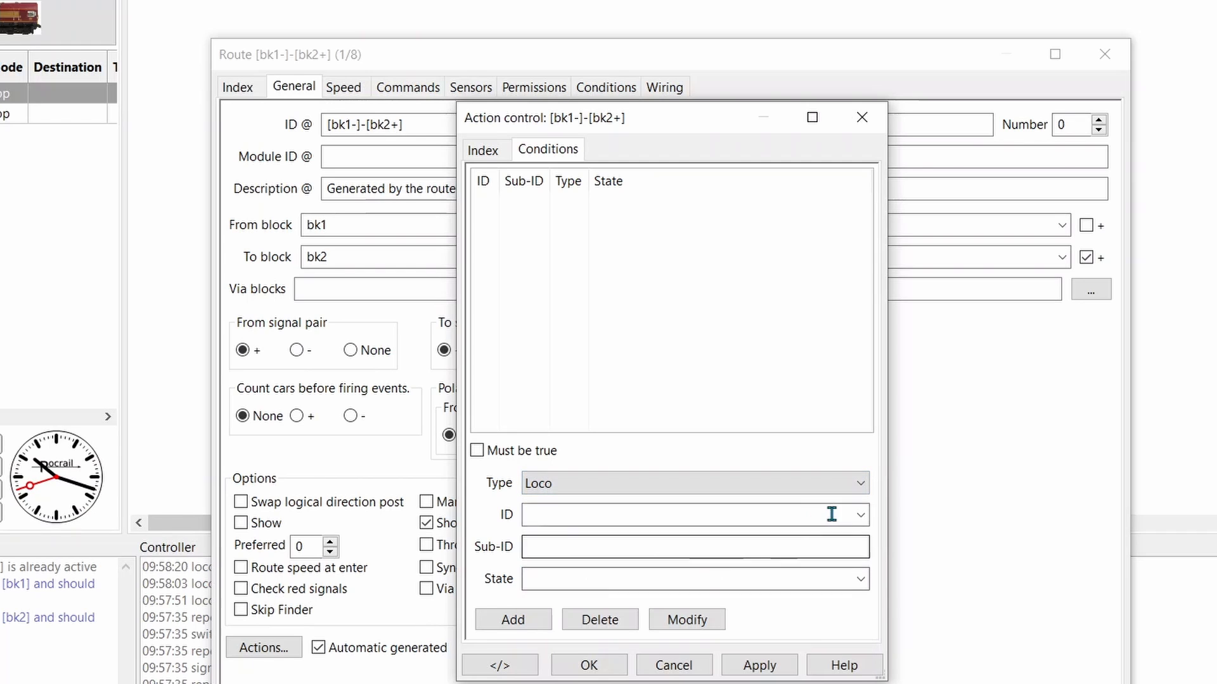
{"action": "left_click", "coordinate": [860, 515]}
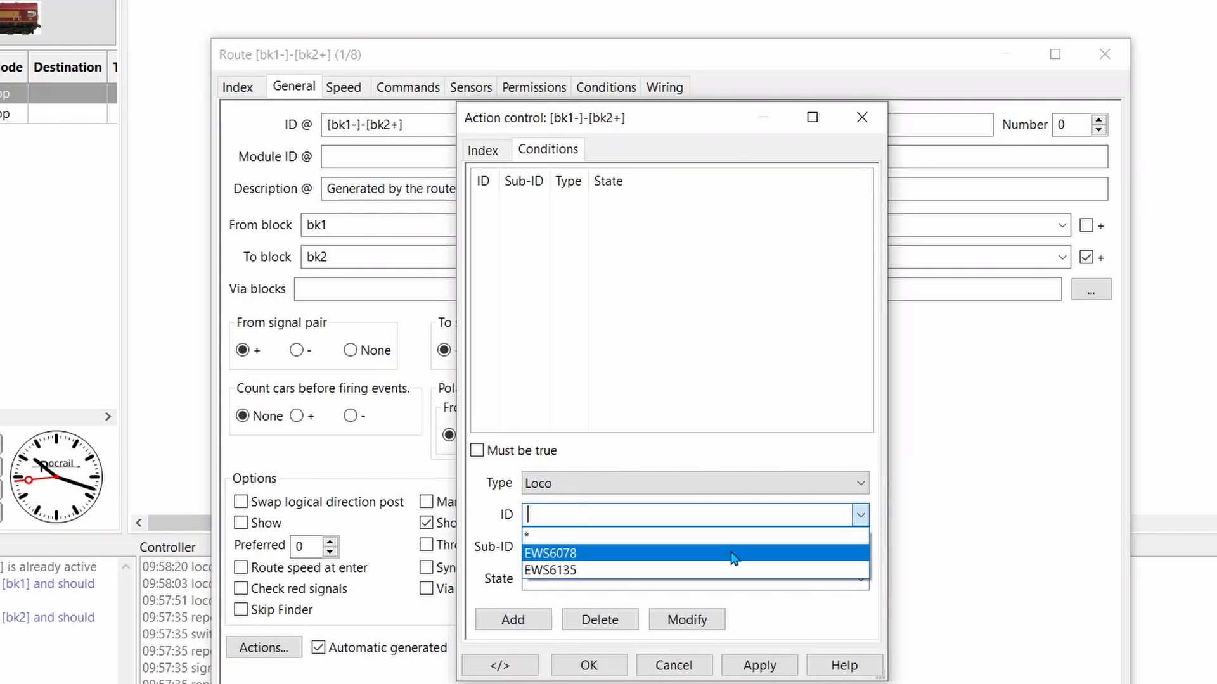
{"action": "left_click", "coordinate": [729, 536]}
{"action": "left_click", "coordinate": [538, 621]}
{"action": "left_click", "coordinate": [522, 205]}
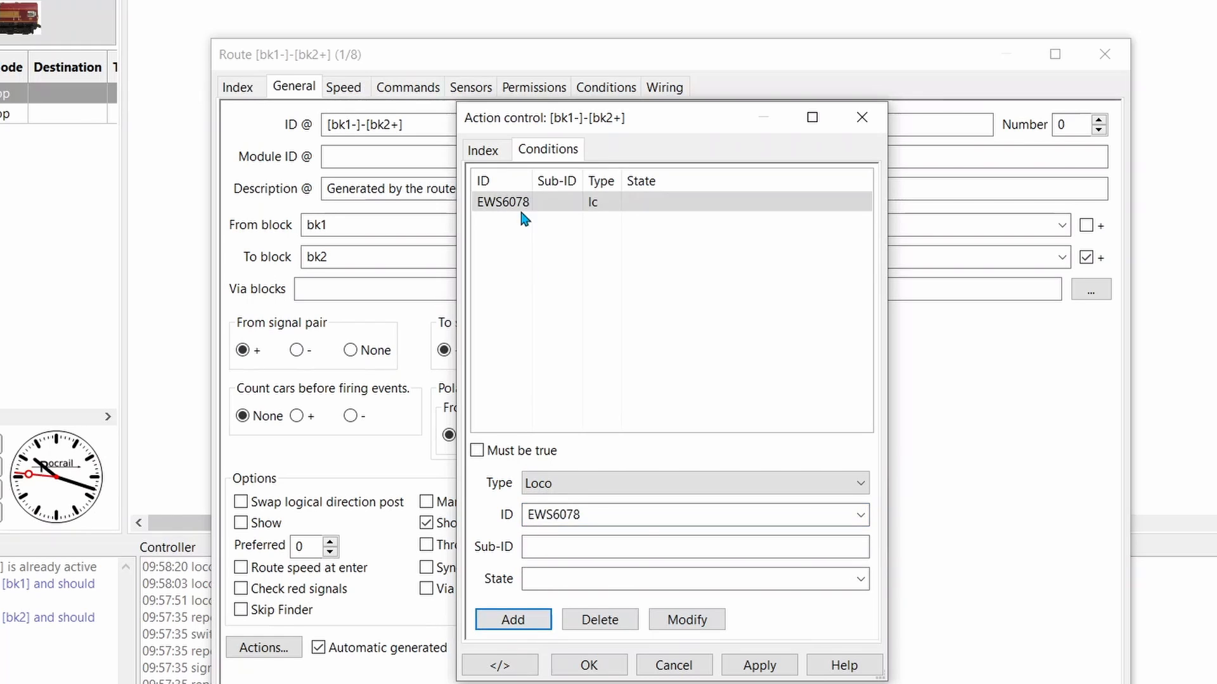
Add a Loco condition for EWS6078 to the Light action, apply it and close the action control and route properties
{"action": "left_click", "coordinate": [497, 159]}
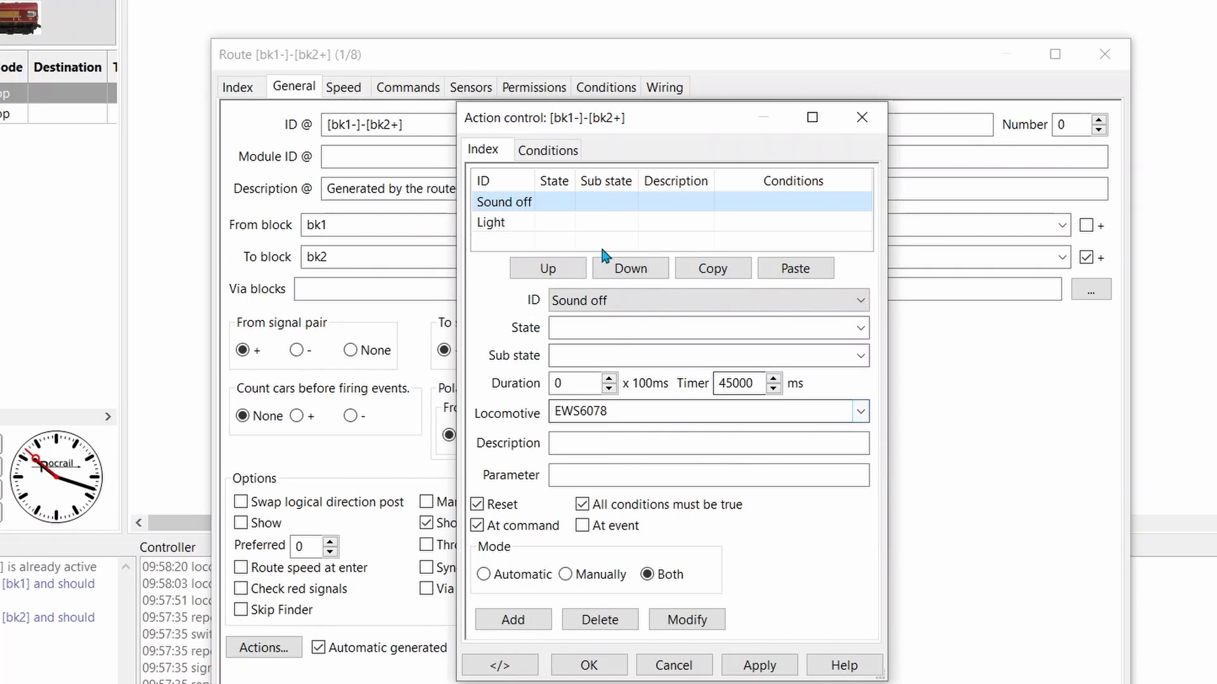
{"action": "left_click", "coordinate": [552, 223]}
{"action": "left_click", "coordinate": [547, 150]}
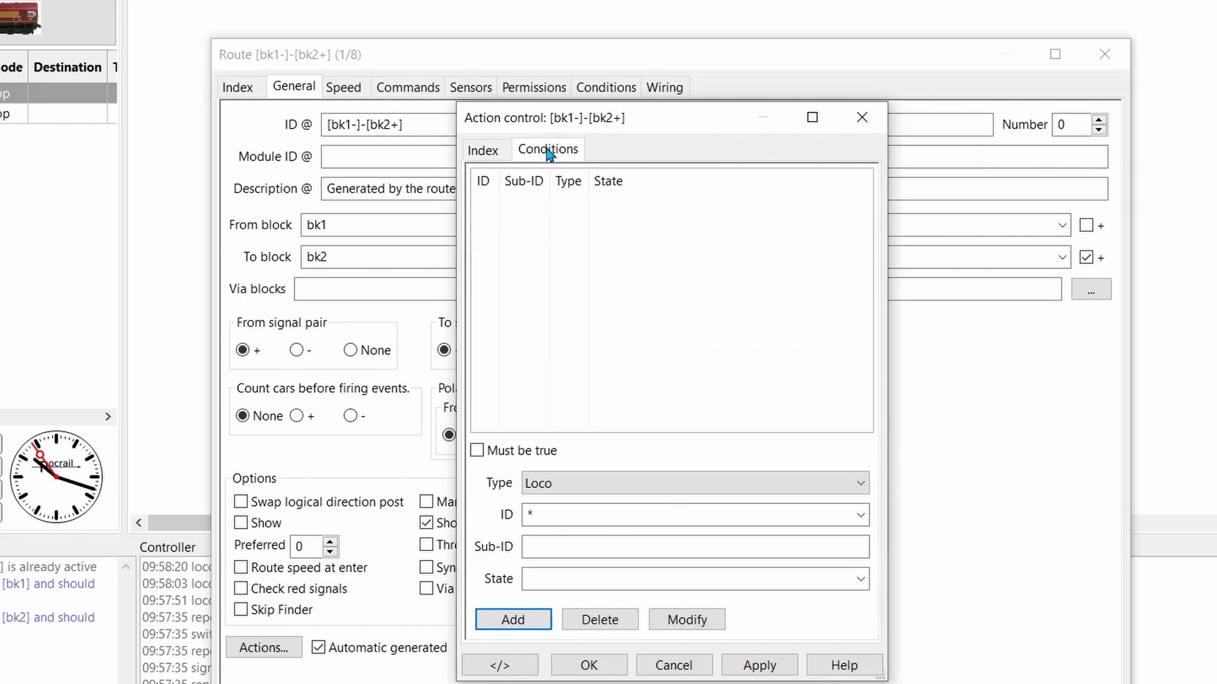
{"action": "left_click", "coordinate": [860, 517]}
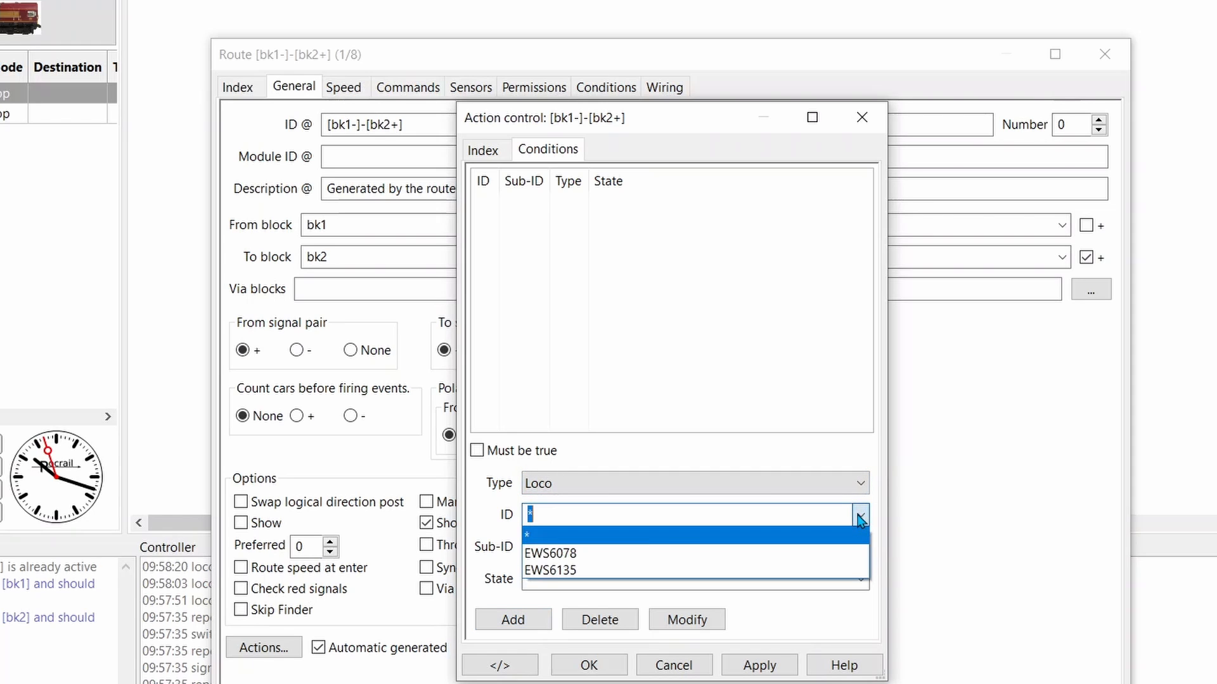
{"action": "left_click", "coordinate": [636, 555]}
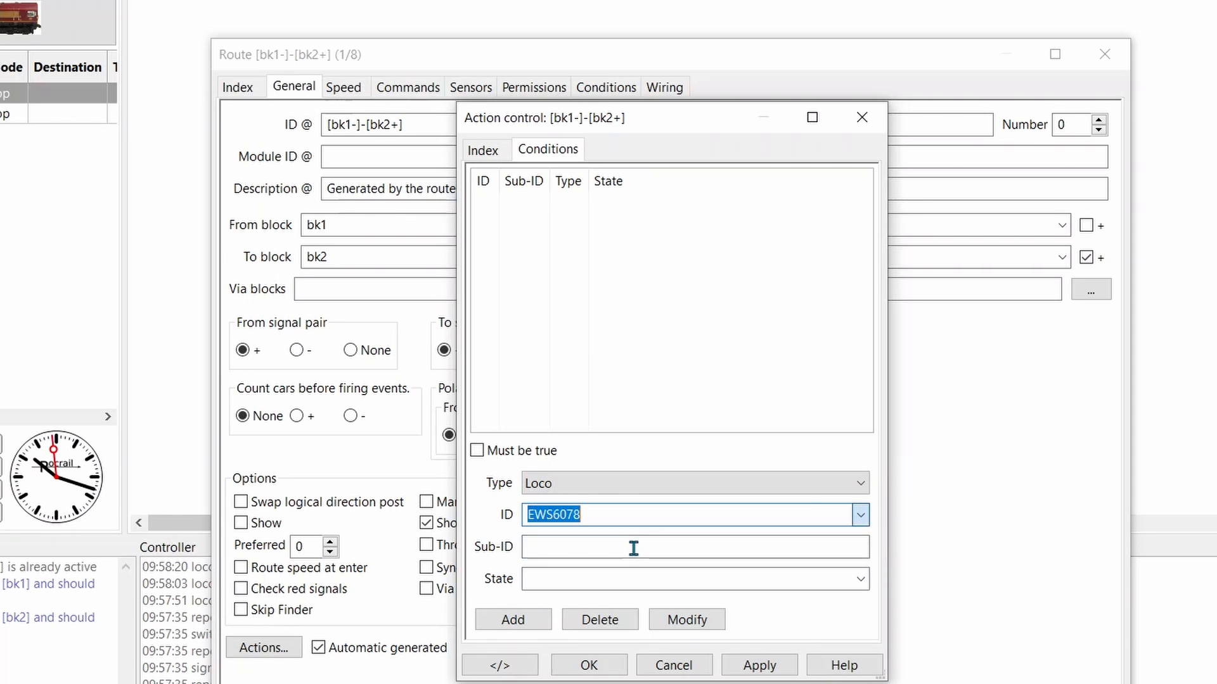
{"action": "left_click", "coordinate": [759, 677]}
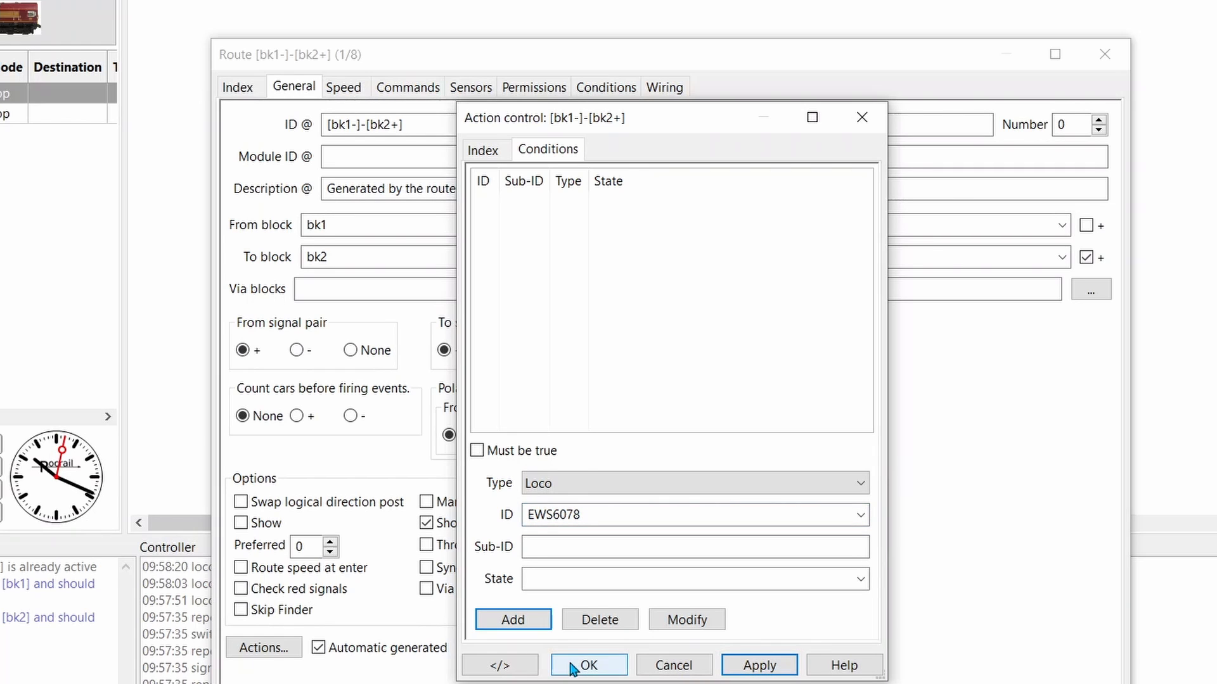
{"action": "left_click", "coordinate": [530, 624]}
{"action": "left_click", "coordinate": [749, 667]}
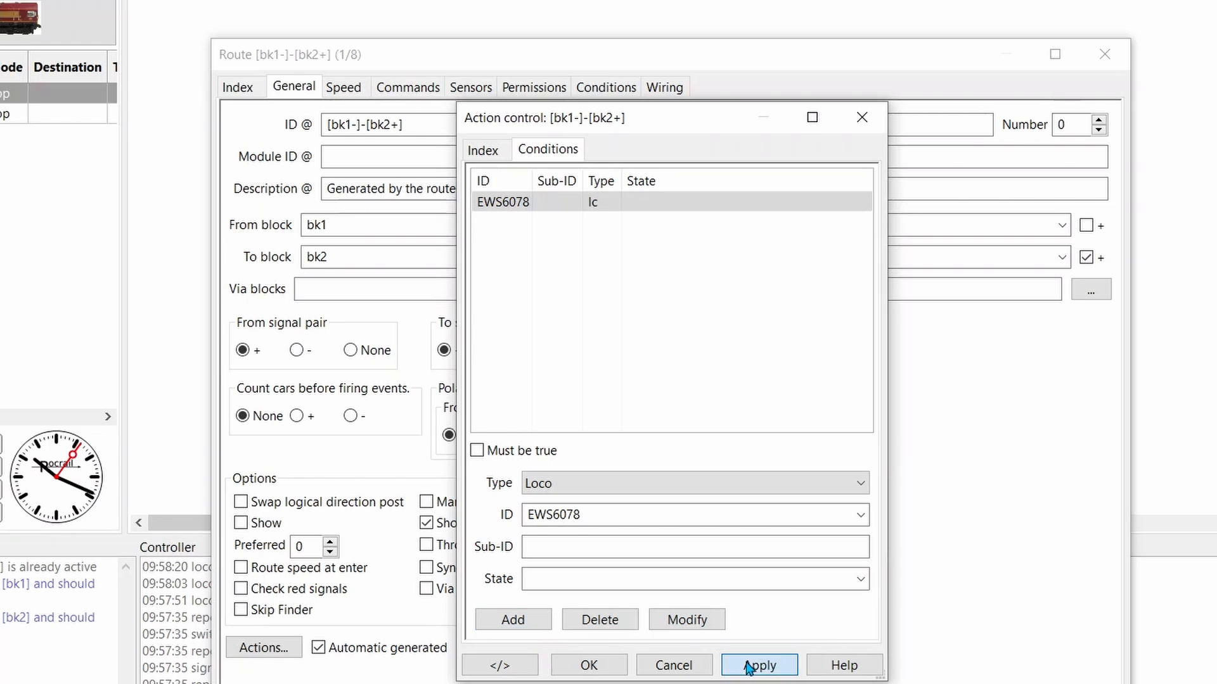
{"action": "left_click", "coordinate": [590, 668]}
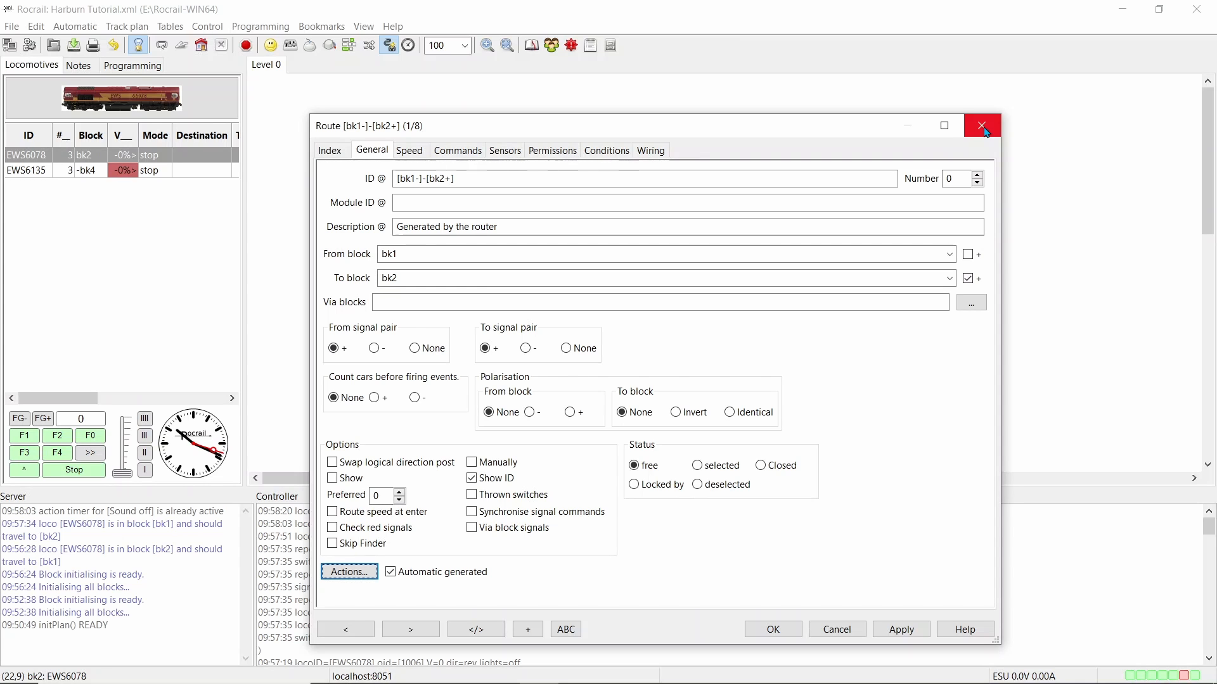
{"action": "left_click", "coordinate": [986, 131]}
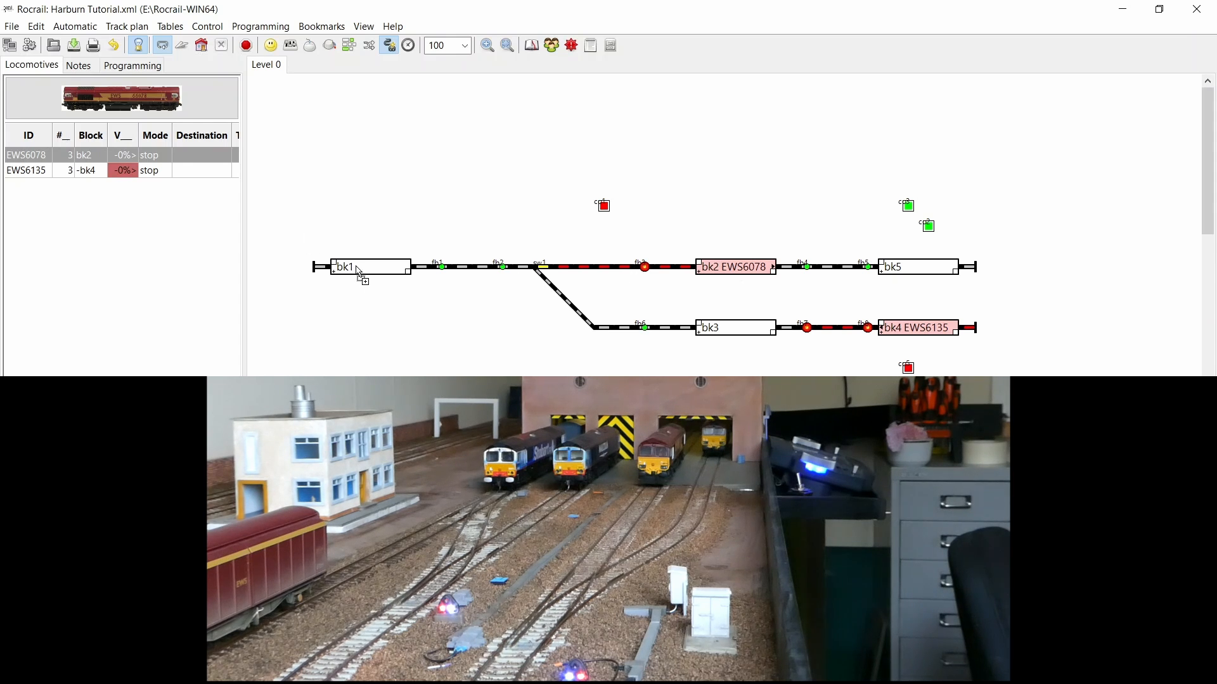
Send locomotive EWS6078 from block bk2 to block bk1 on the track plan
{"action": "left_click_drag", "start_coordinate": [360, 273], "coordinate": [359, 272]}
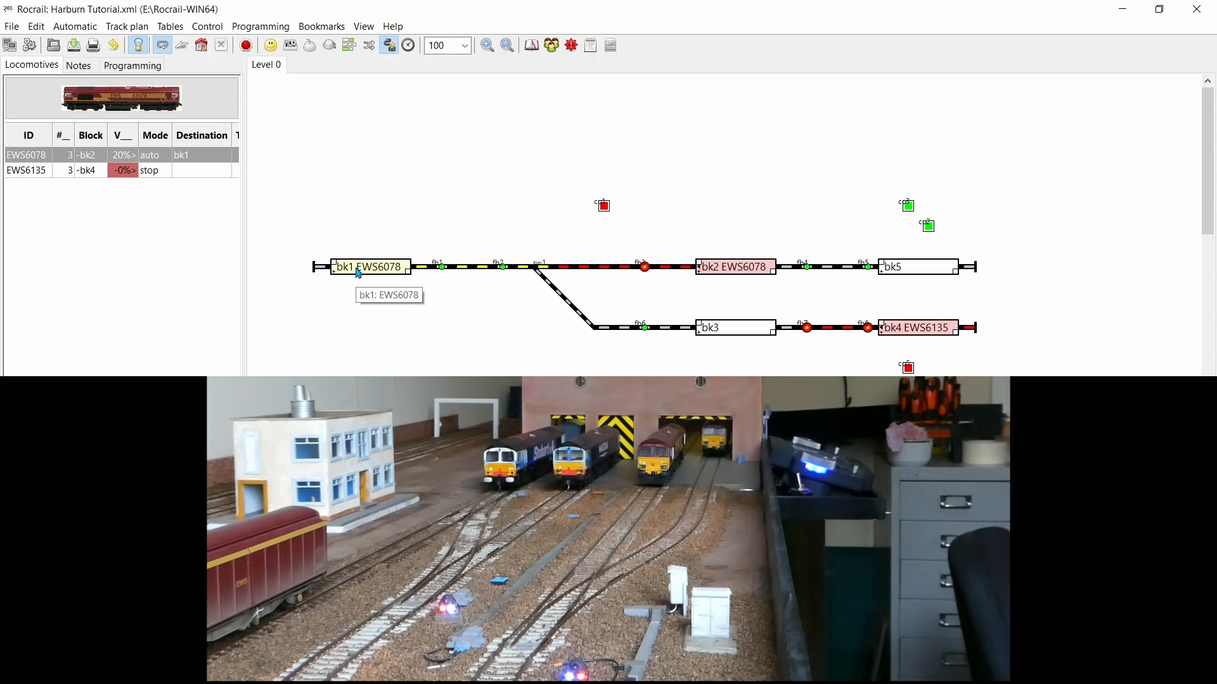